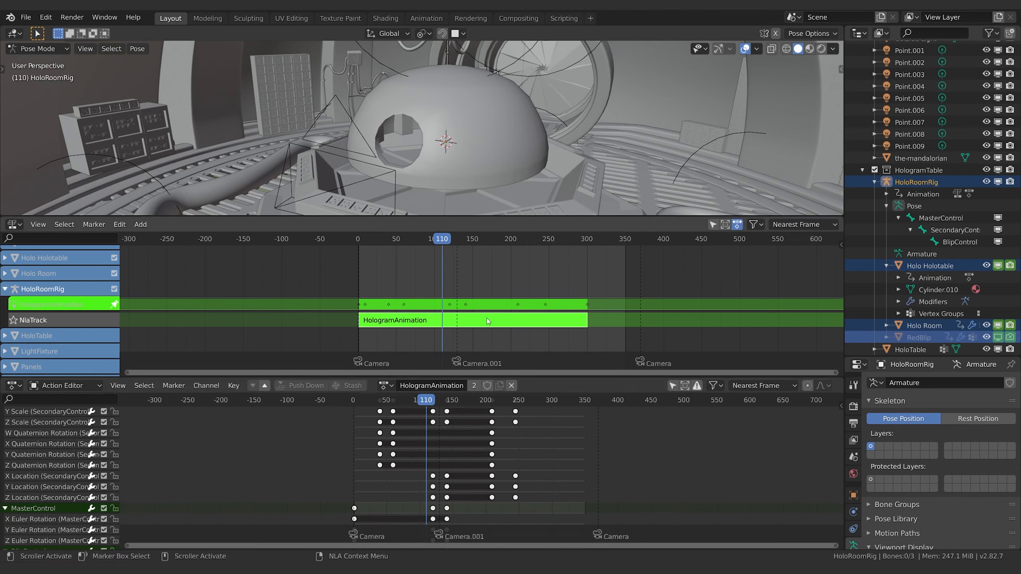
Step: Exit tweak mode on the HologramAnimation strip and select HoloRoomRig together with Holo Holotable, Holo Room and RedBlip
key("Tab")
left_click_drag(442, 239, 528, 238)
left_click(917, 182)
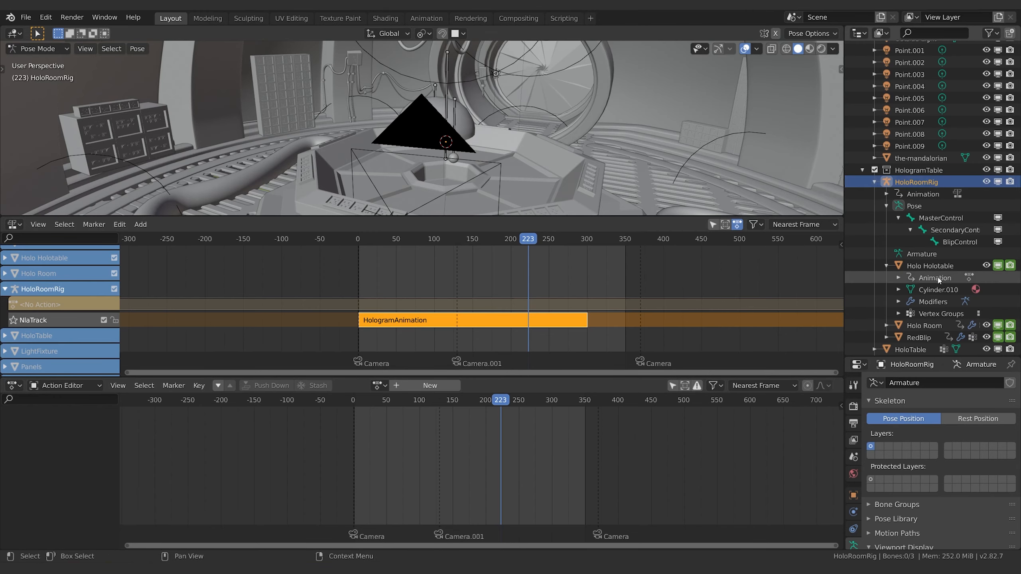
left_click(924, 266, "ctrl")
left_click(920, 327, "ctrl")
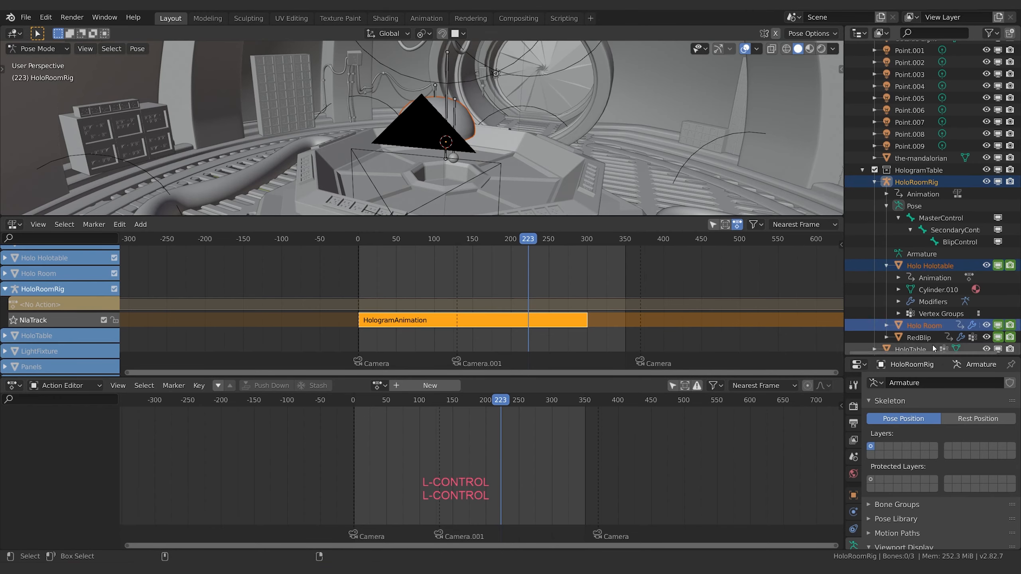
left_click(919, 338, "ctrl")
Step: Start an FBX export and set the geometry smoothing to Face
left_click(36, 20)
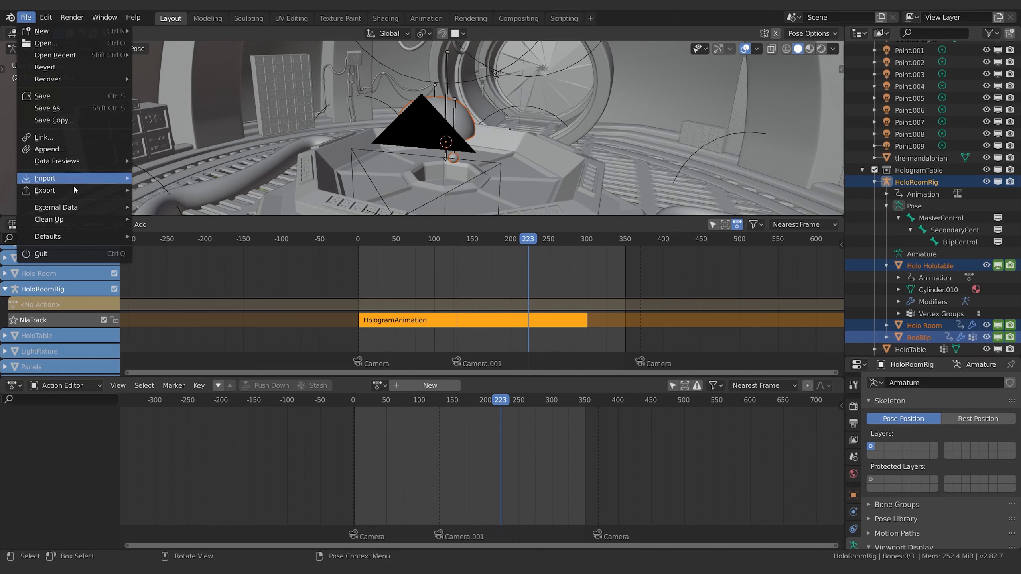
mouse_move(106, 193)
left_click(165, 262)
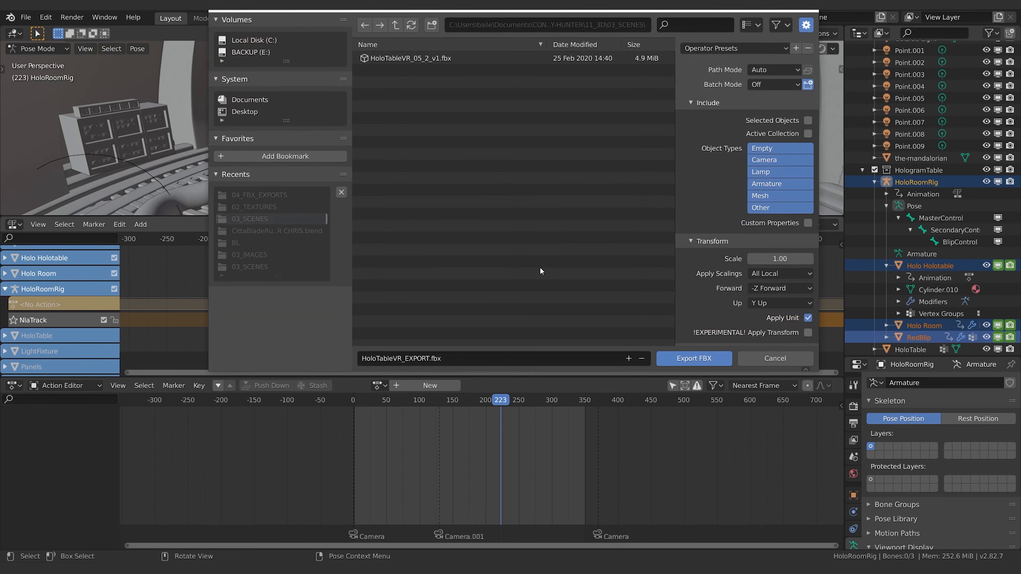
scroll(775, 249, "down", 6)
left_click(764, 247)
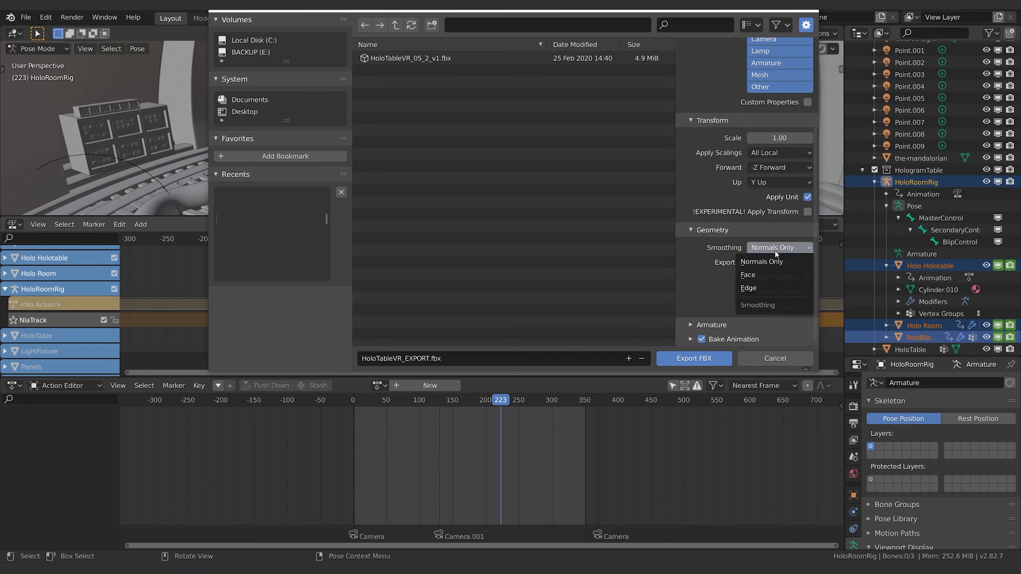
left_click(759, 275)
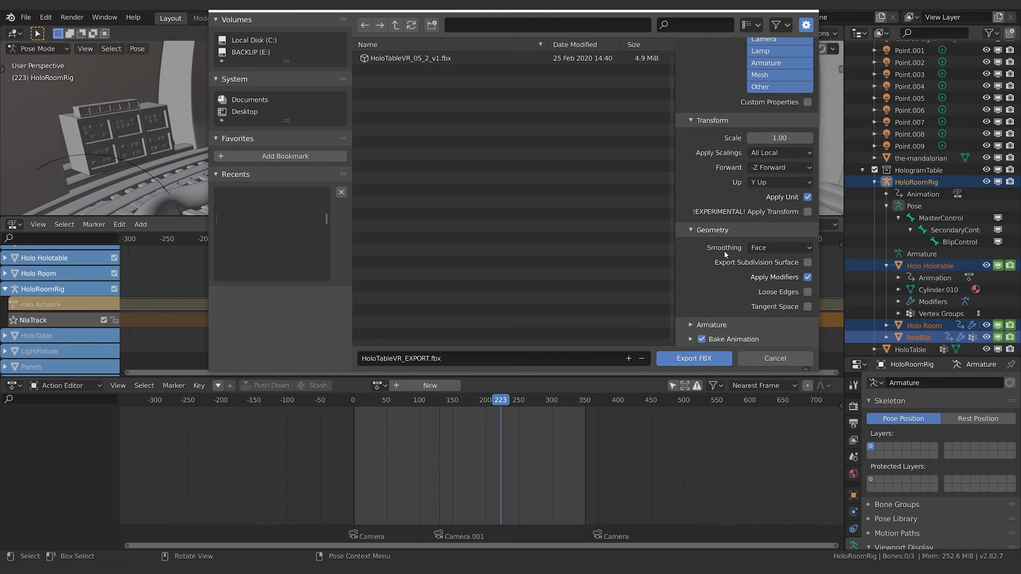
Step: Turn off Add Leaf Bones and All Actions in the export options and export the FBX file
left_click(712, 325)
scroll(715, 307, "down", 5)
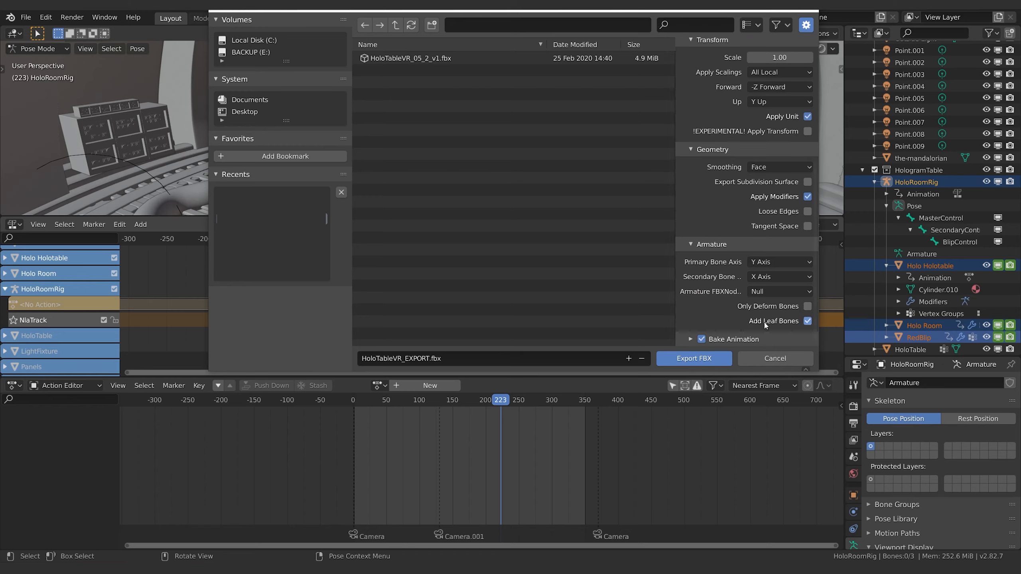
left_click(806, 322)
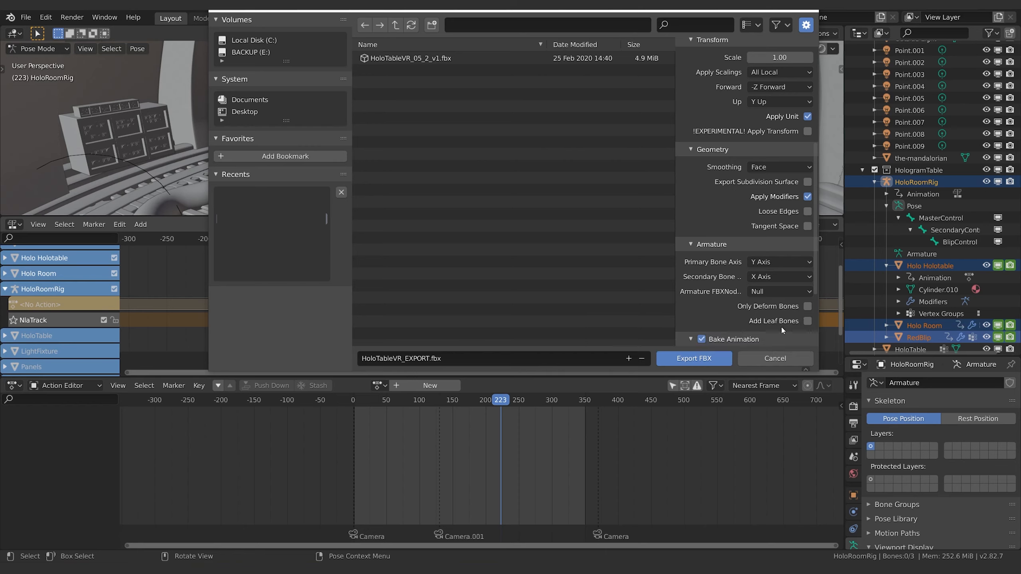
scroll(718, 308, "down", 5)
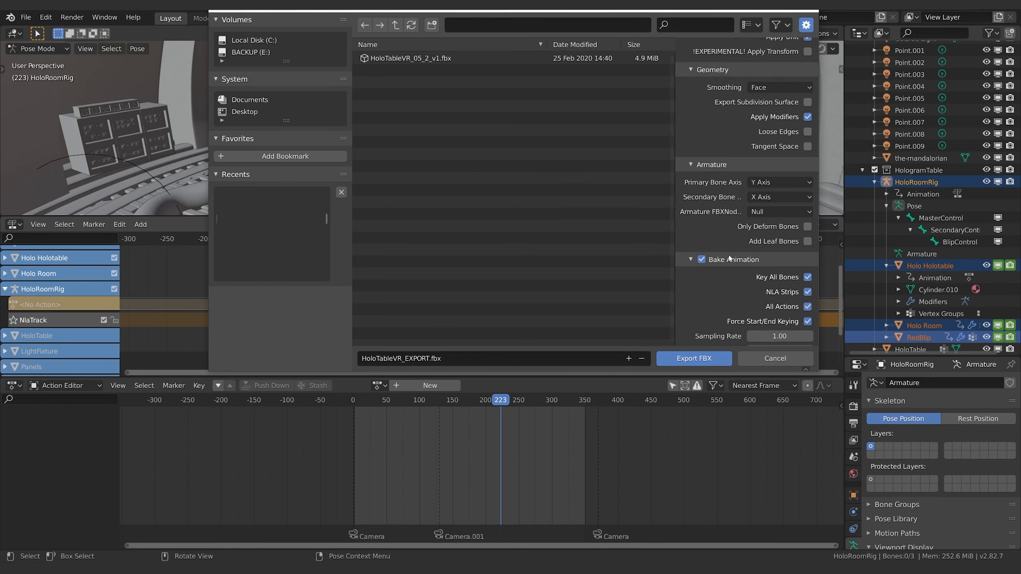
scroll(710, 288, "down", 1)
left_click(808, 291)
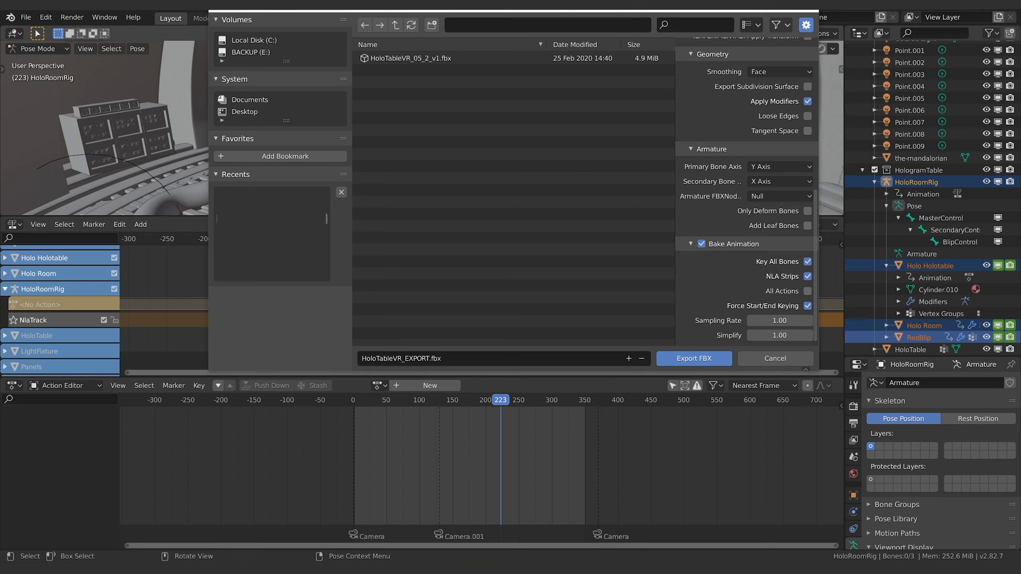
left_click(689, 359)
Step: Switch to Unreal Editor and import the HoloTable FBX into the Maps/Assets folder as a skeletal mesh with its animations
mouse_move(511, 401)
left_mouse_down()
mouse_move(537, 402)
mouse_move(496, 401)
mouse_move(527, 405)
left_mouse_up()
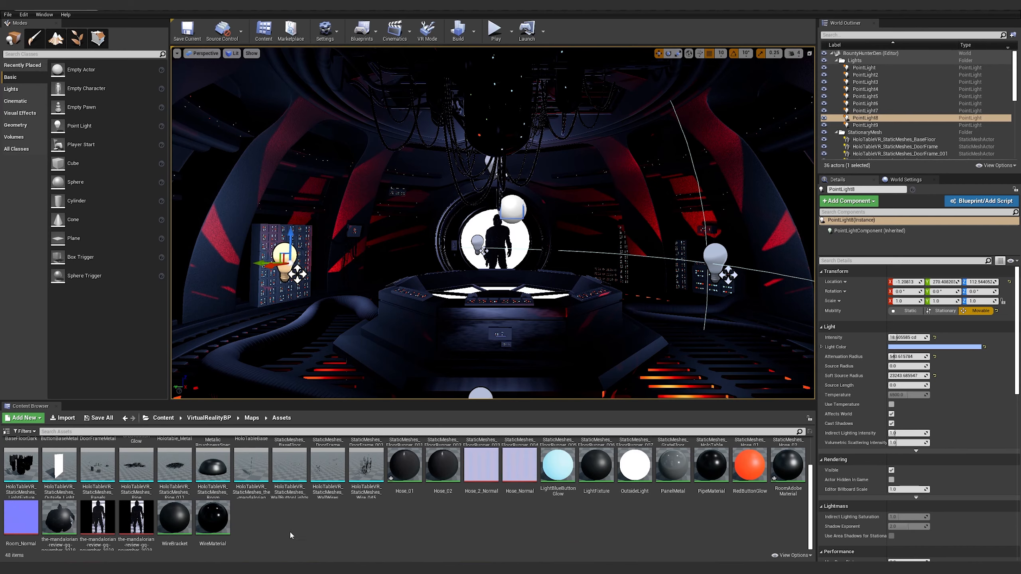
right_click(308, 539)
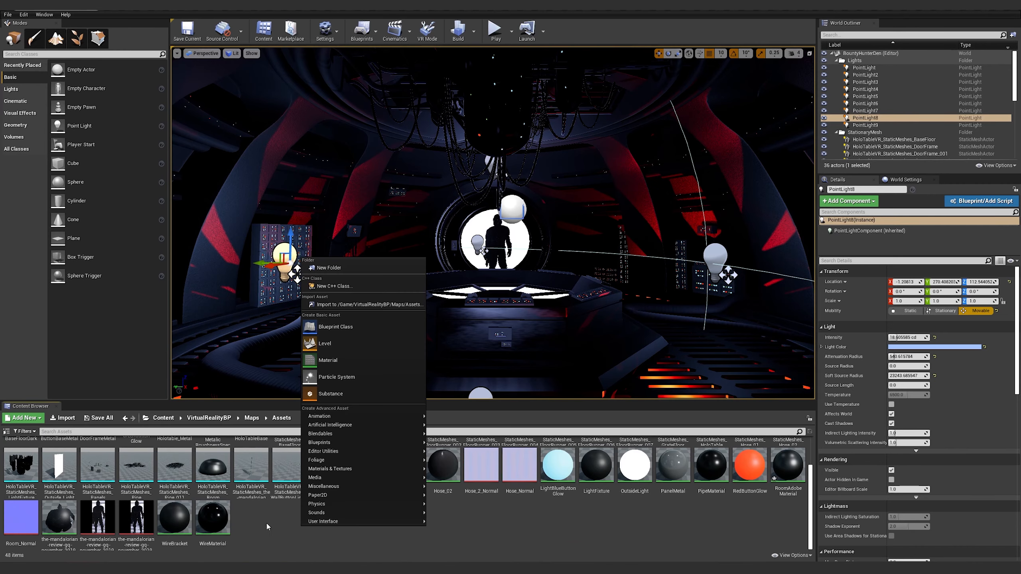
left_click(368, 305)
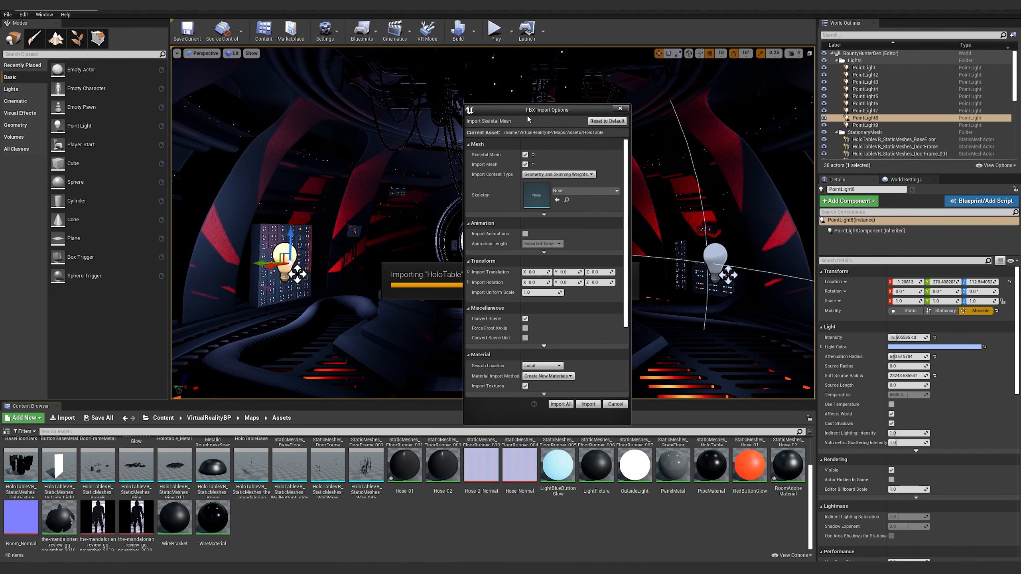
left_click_drag(556, 113, 552, 111)
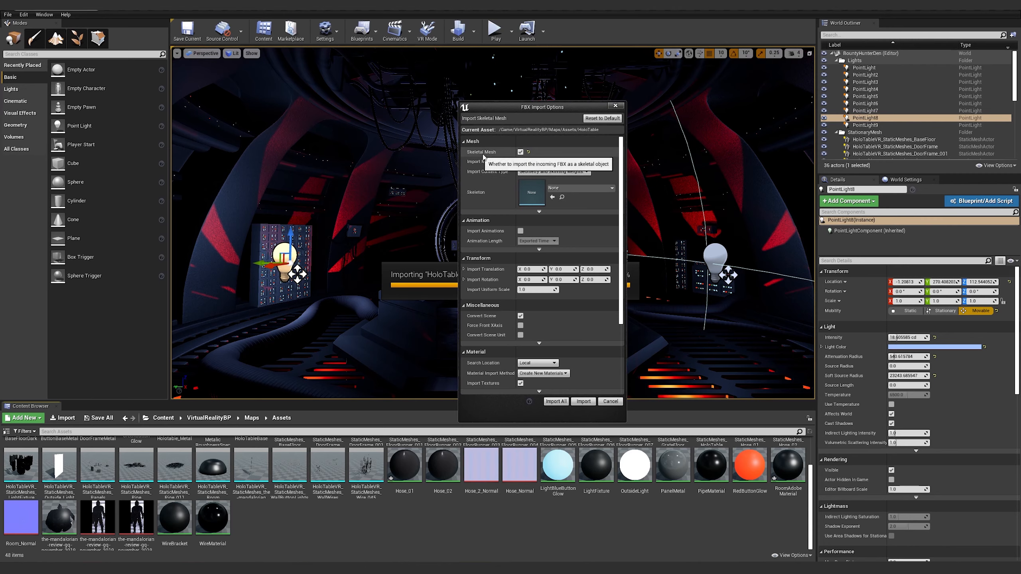
left_click(521, 153)
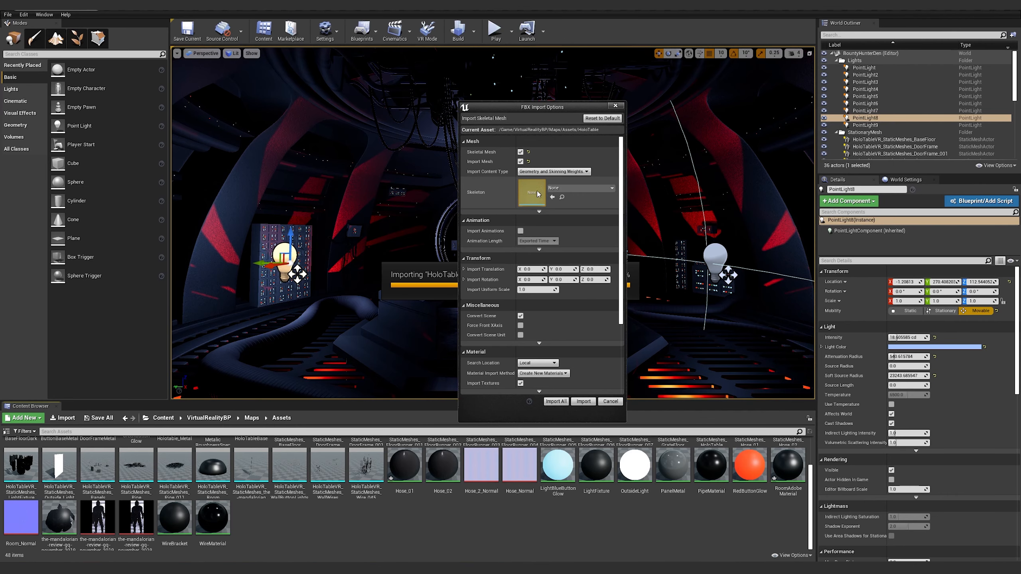
left_click(520, 231)
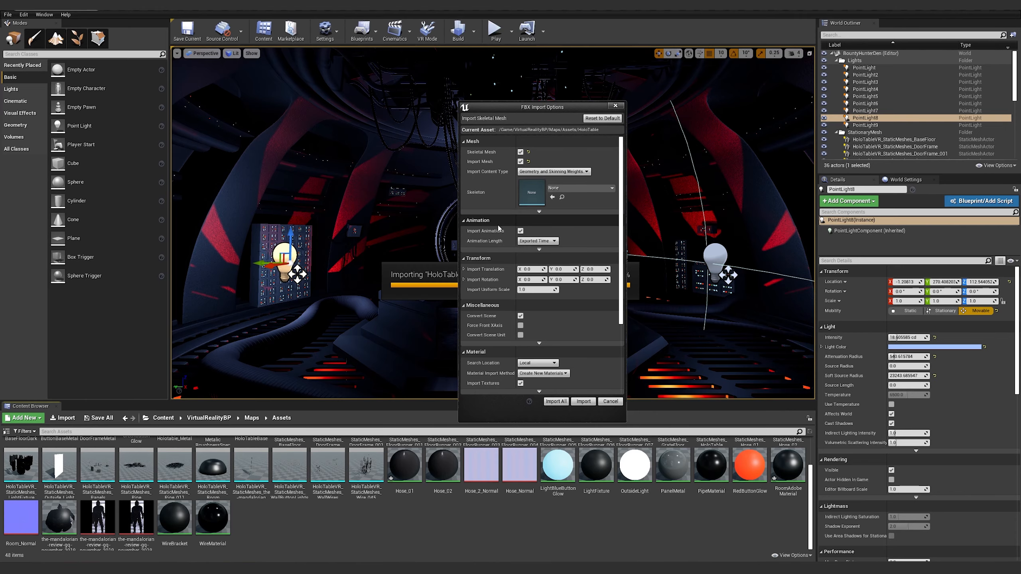
left_click(556, 401)
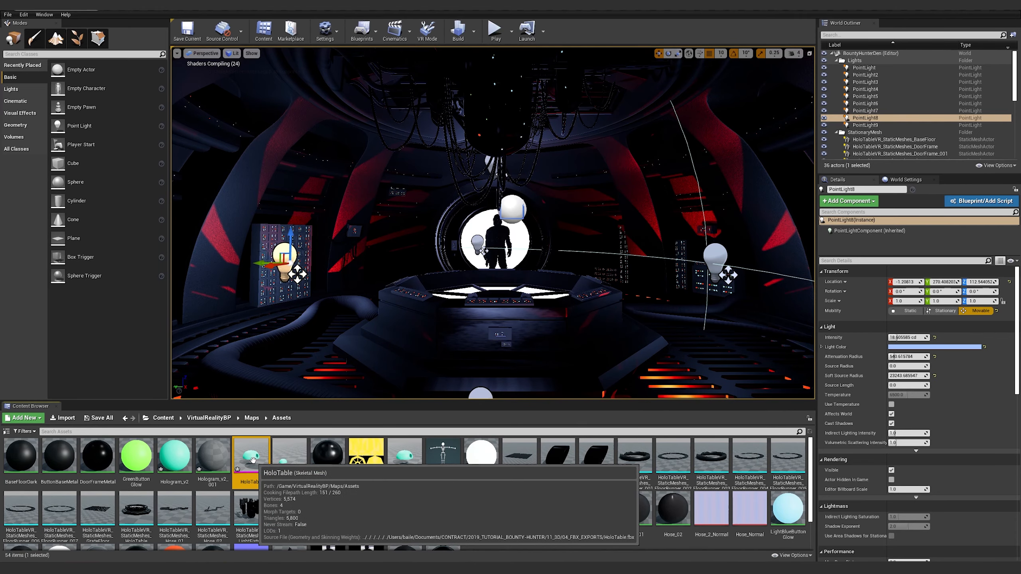
Step: Open the HoloTable skeletal mesh and examine its mesh, the HoloTable_Anim animation and the physics body
double_click(263, 470)
left_click(912, 33)
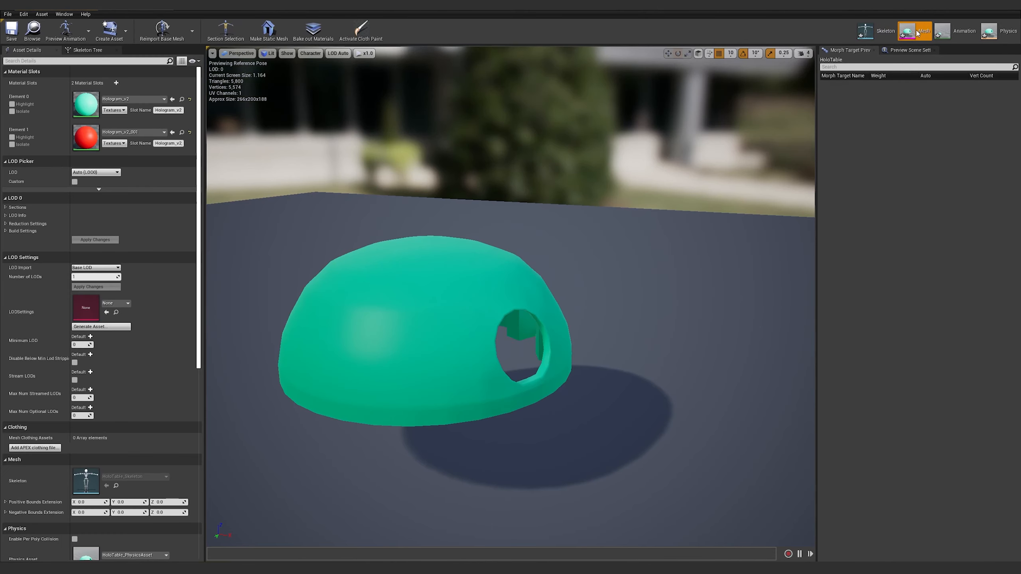
left_click(957, 31)
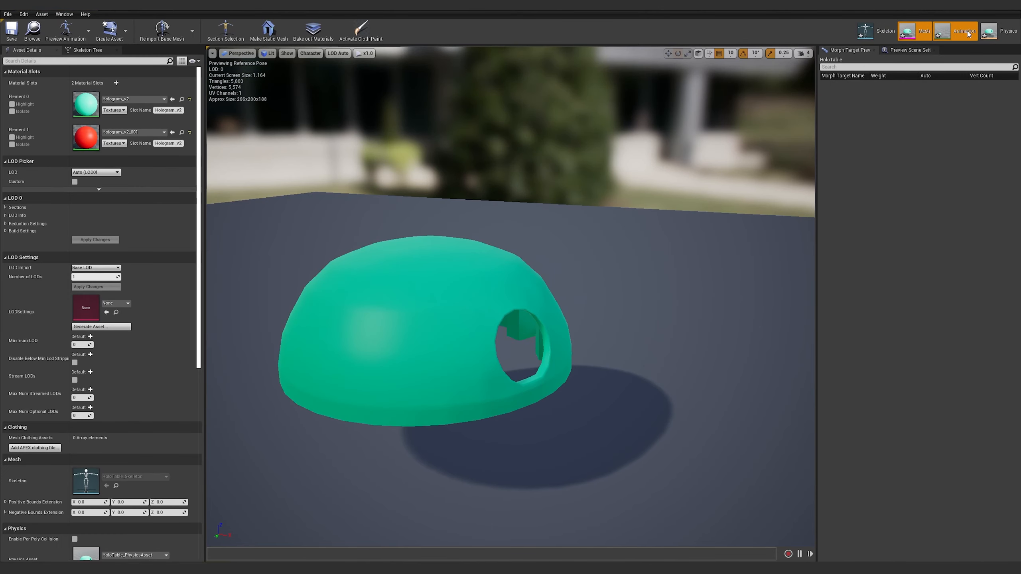
right_click_drag(365, 292, 333, 293)
left_click(608, 456)
left_click(593, 400)
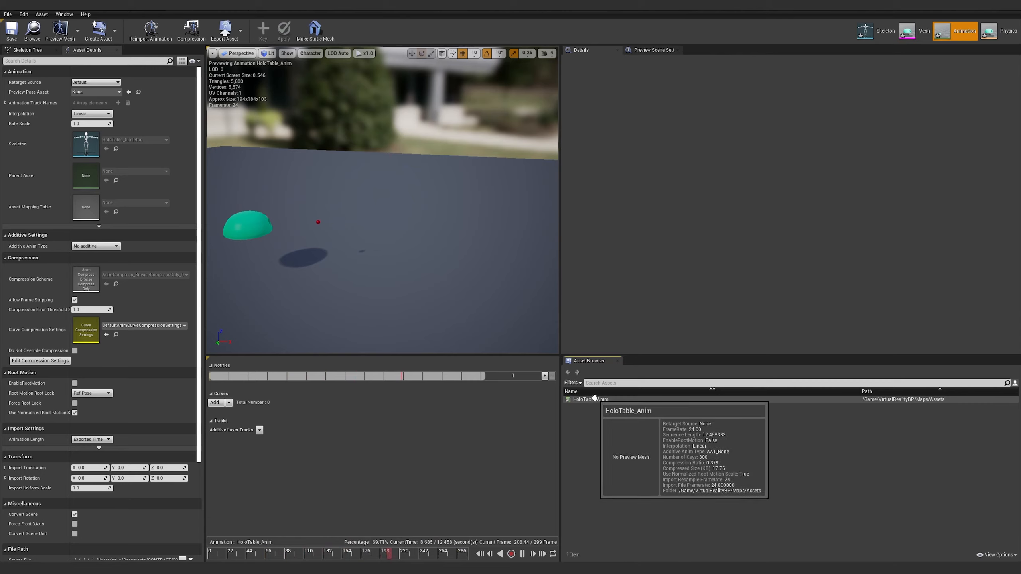
left_click(590, 399)
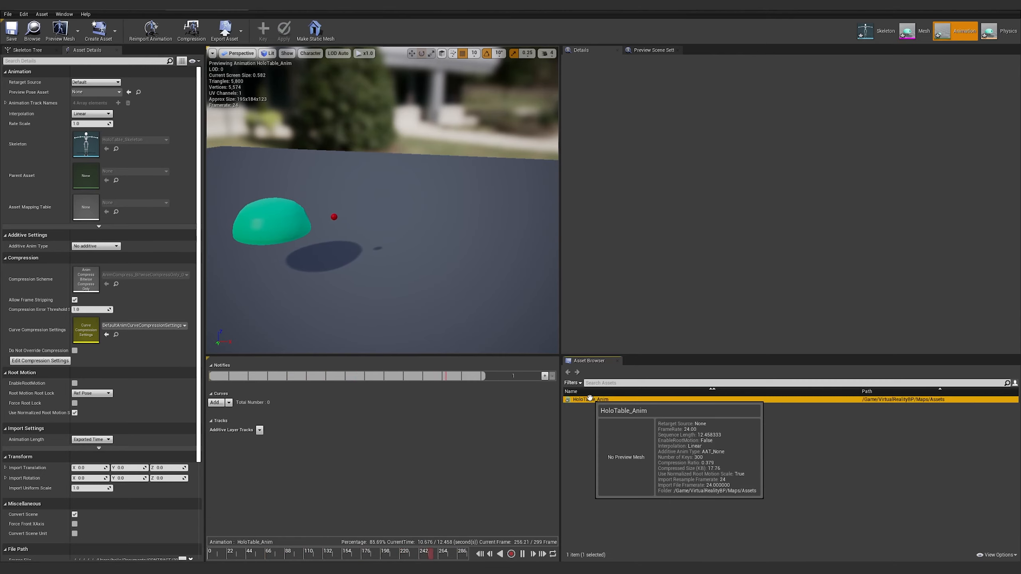
left_click(1000, 31)
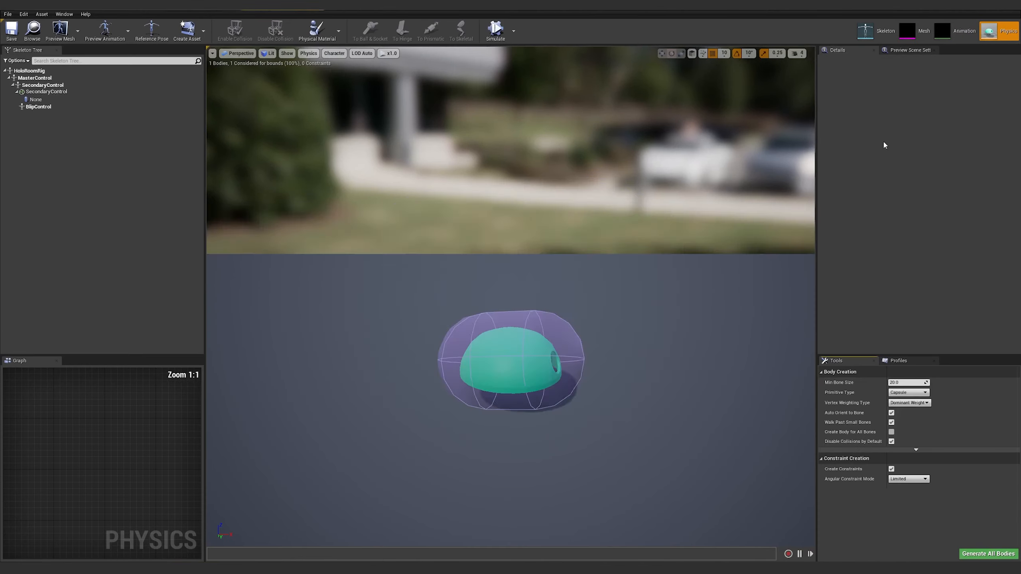
Step: Place the HoloTable skeletal mesh in the level and set its location to 0, 0, 0
left_click_drag(510, 322, 523, 249)
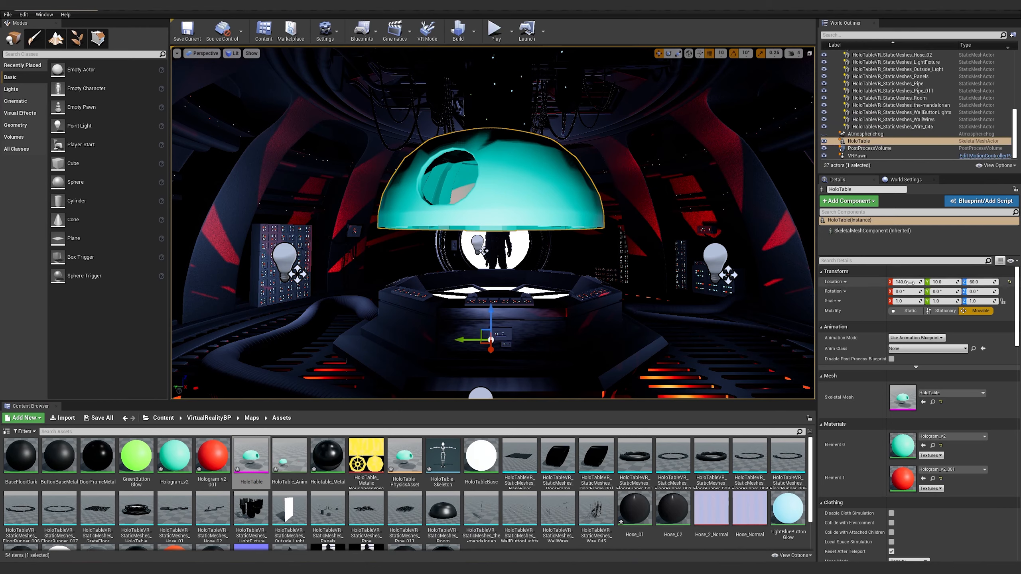
left_click(909, 282)
type("0")
key("Tab")
type("0")
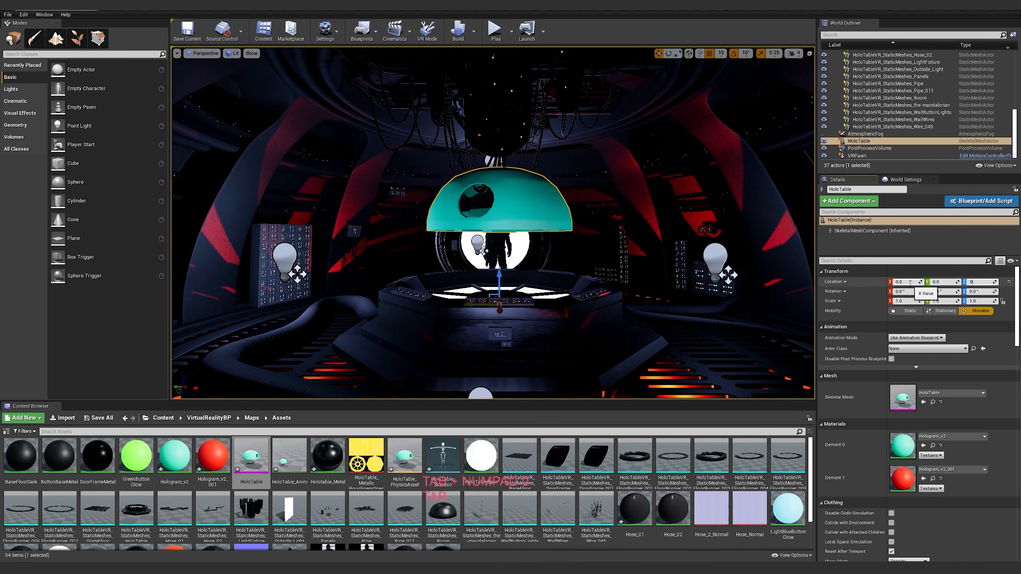
key("Tab")
type("0")
key("Return")
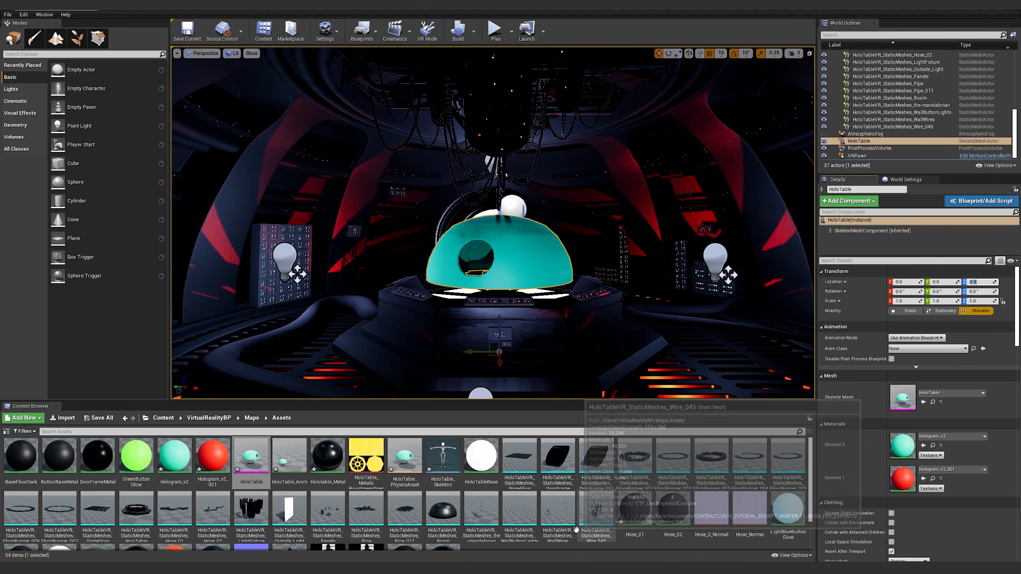
Step: Add a level sequence and save it as BountyHunterDen in the VirtualRealityBP/Maps/Assets folder
left_click(573, 544)
left_click(395, 32)
left_click(410, 59)
left_click(314, 193)
left_click(288, 193)
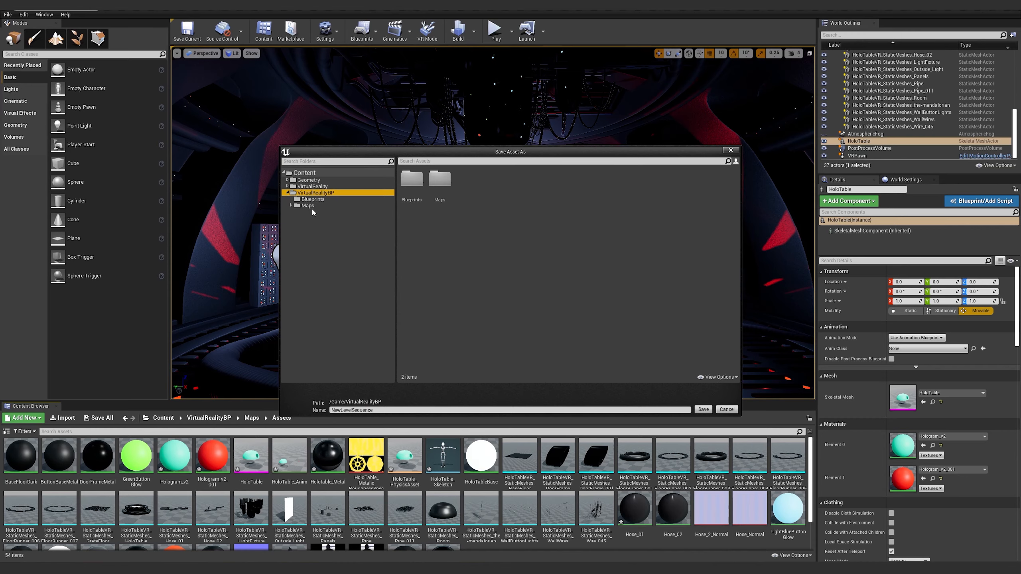
left_click(309, 206)
left_click(291, 206)
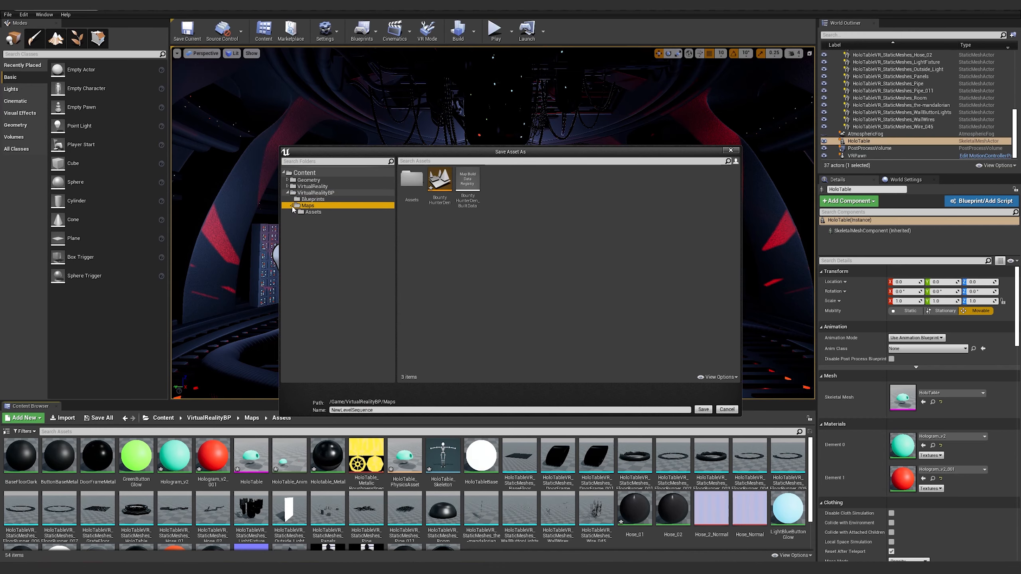
left_click(313, 212)
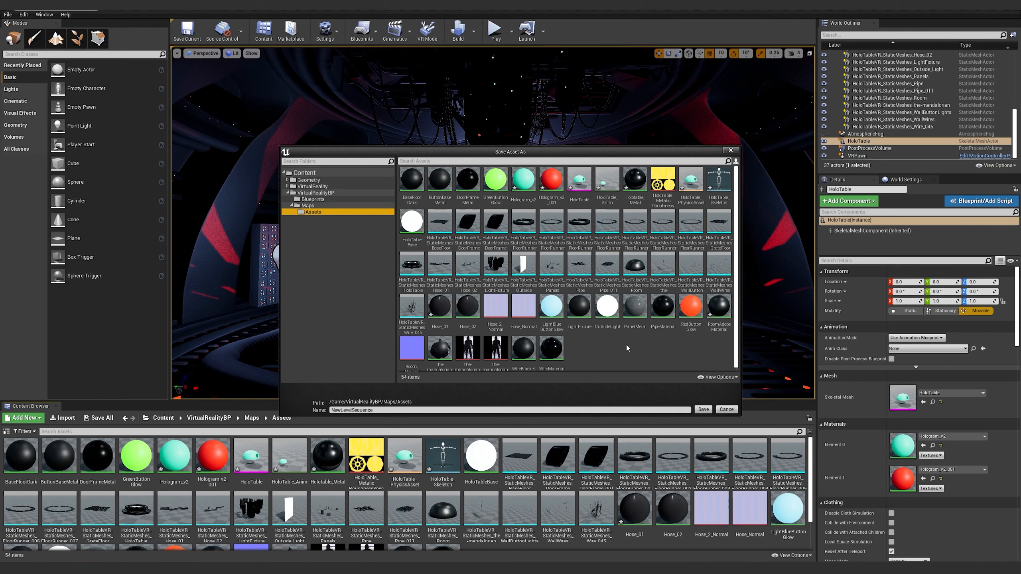
left_click(381, 410)
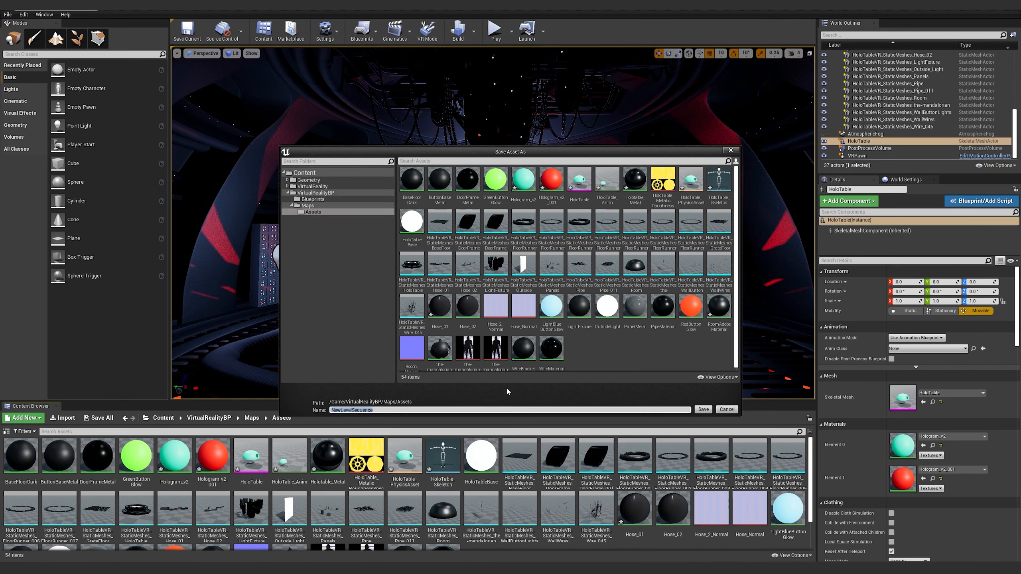
type("BountyHunterDen")
key("Return")
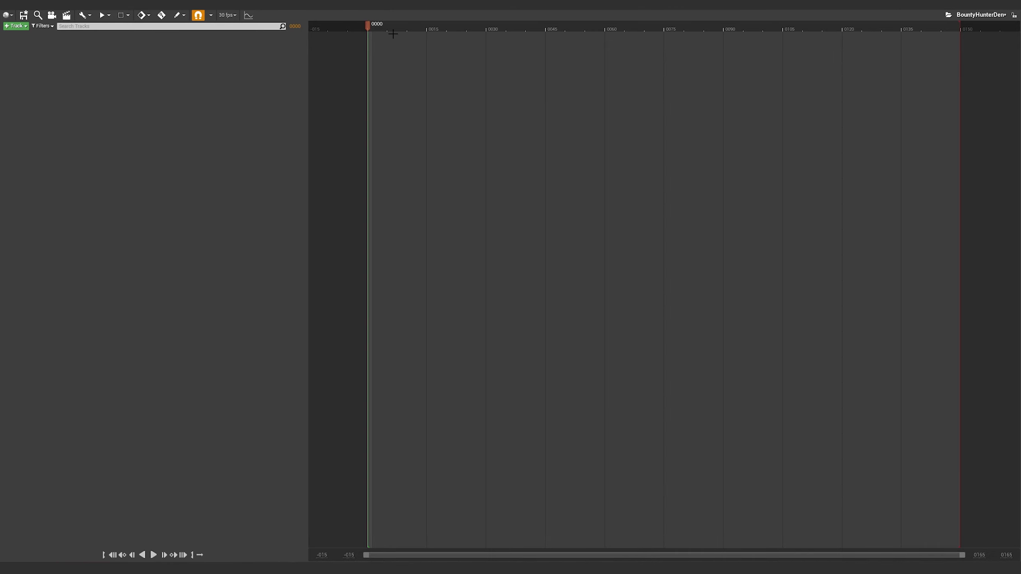
Step: Add the HoloTable actor to the BountyHunterDen sequence and open the animation choices for its Animation track
left_click_drag(563, 4, 552, 267)
left_click(370, 292)
mouse_move(397, 300)
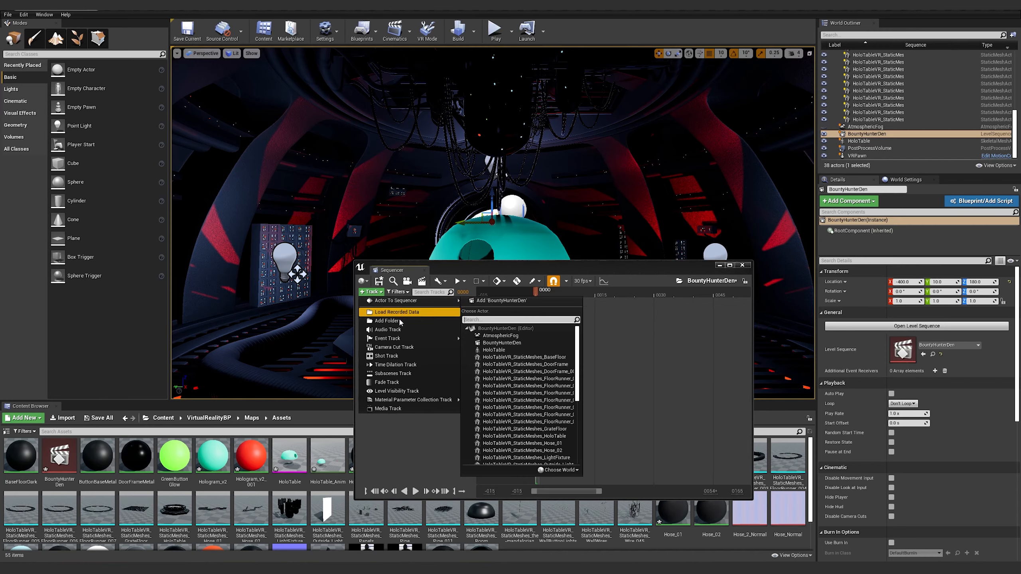
mouse_move(408, 339)
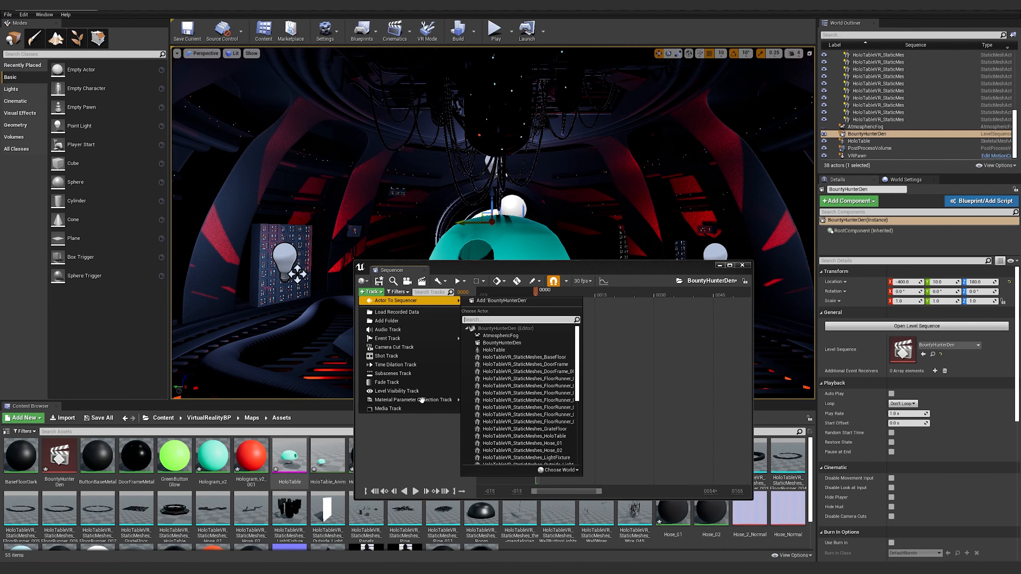
left_click(504, 351)
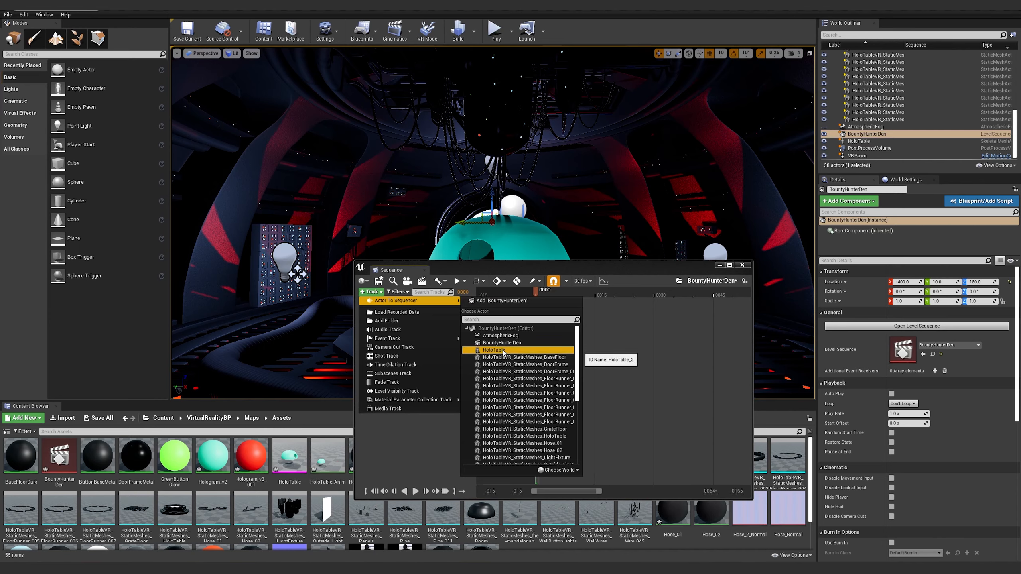
left_click(457, 314)
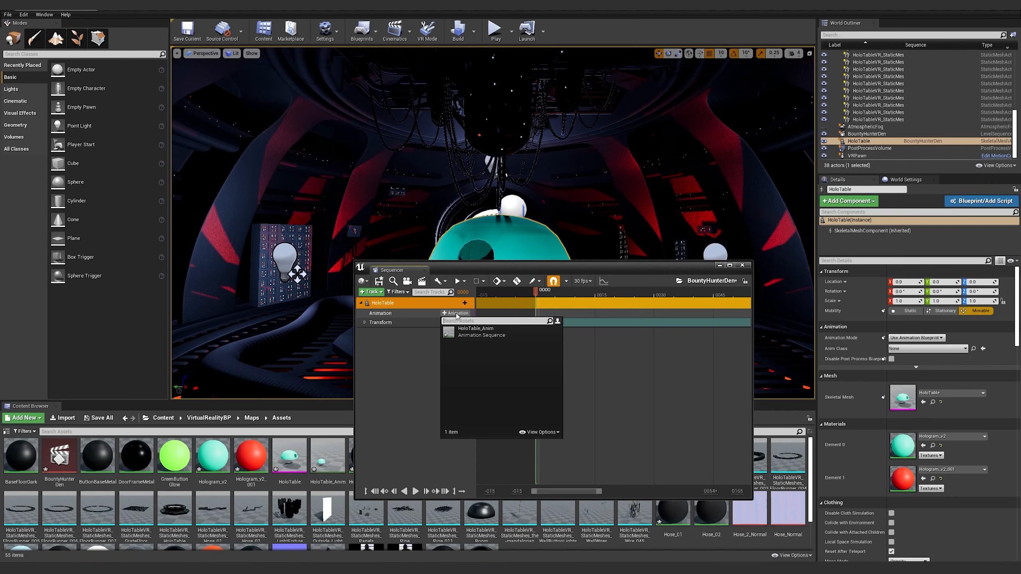
left_click(392, 384)
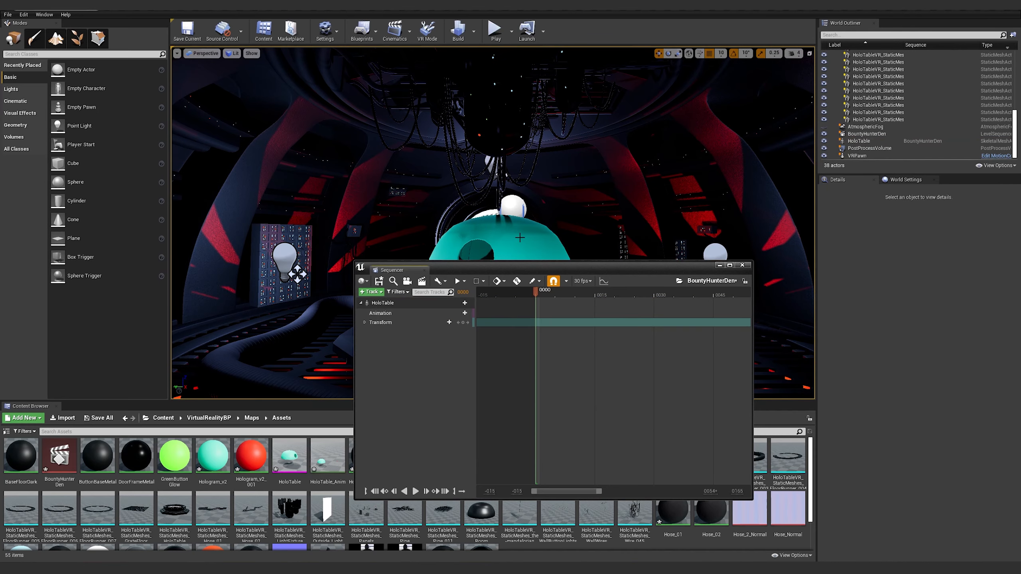
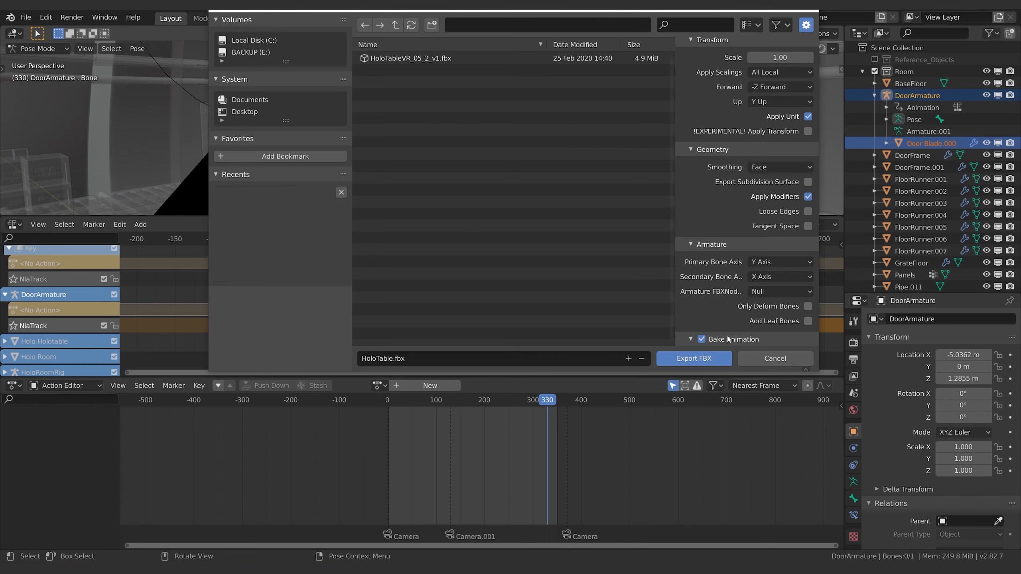
Step: Review the Bake Animation settings of the FBX export and name the export file Door
left_click(730, 340)
scroll(720, 318, "down", 3)
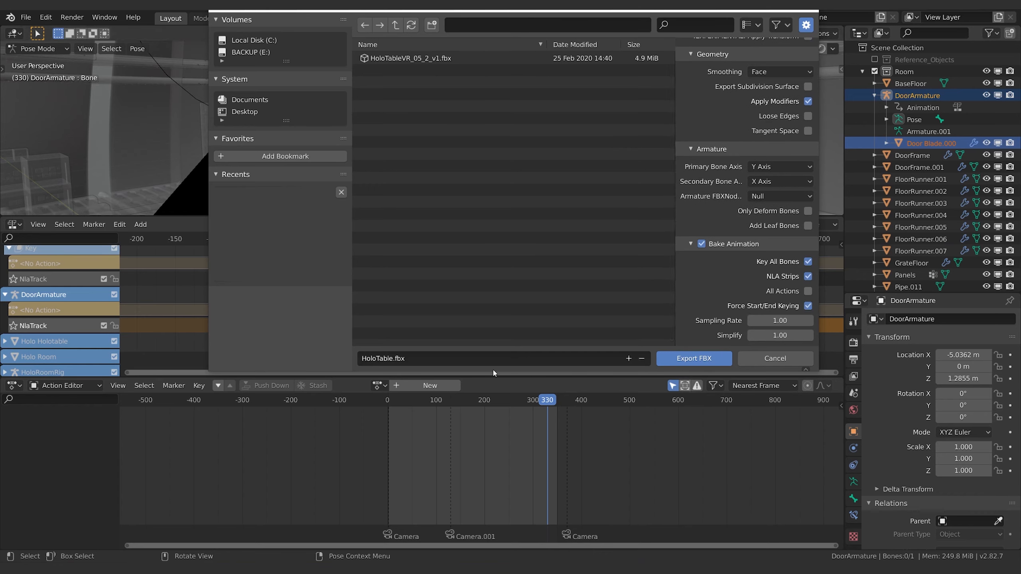
left_click(461, 360)
type("Door")
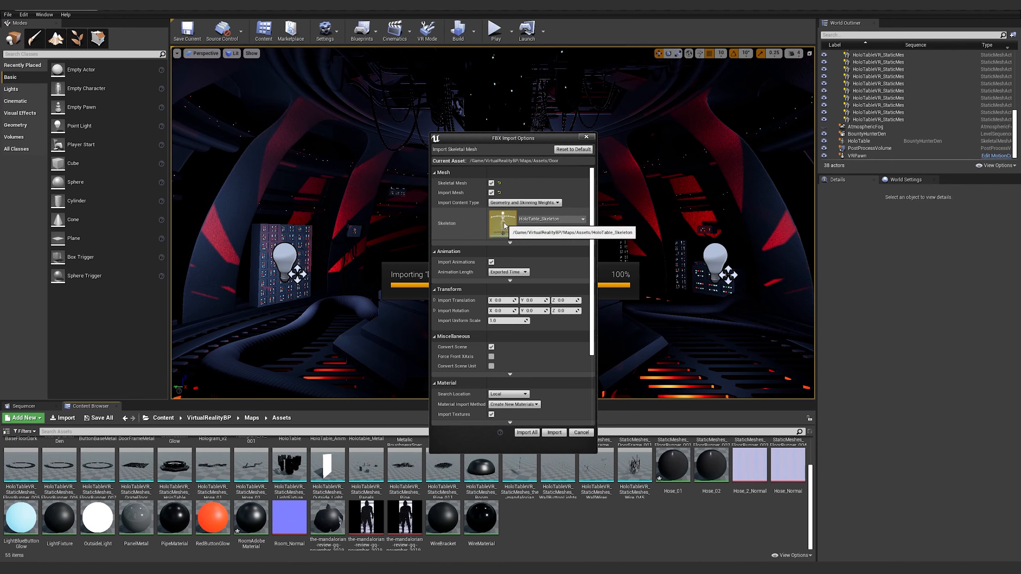
Step: Clear the assigned skeleton in the import options, review the advanced animation and mesh options, and import the complete Door FBX as a skeletal mesh
left_click(540, 220)
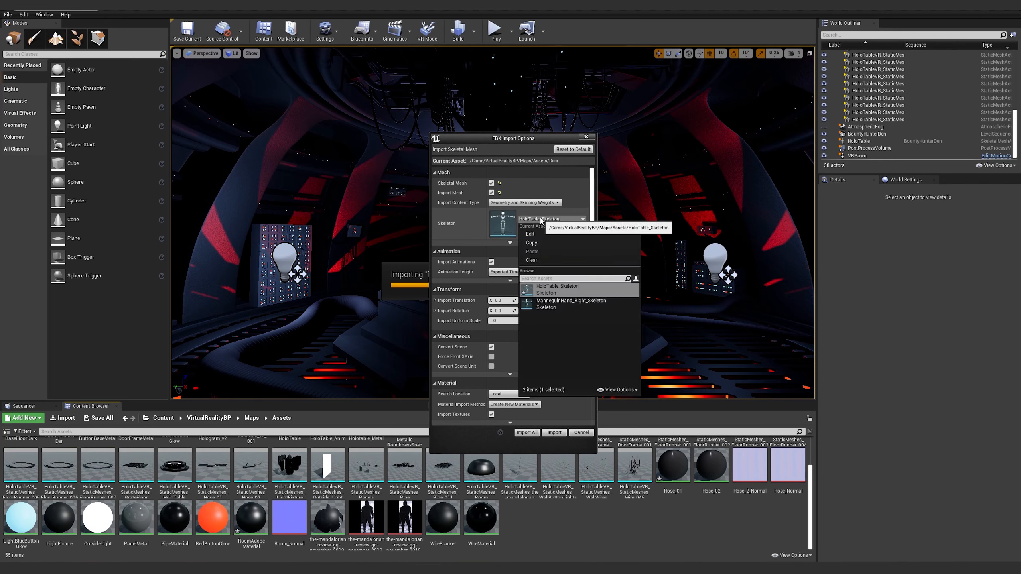
left_click(532, 261)
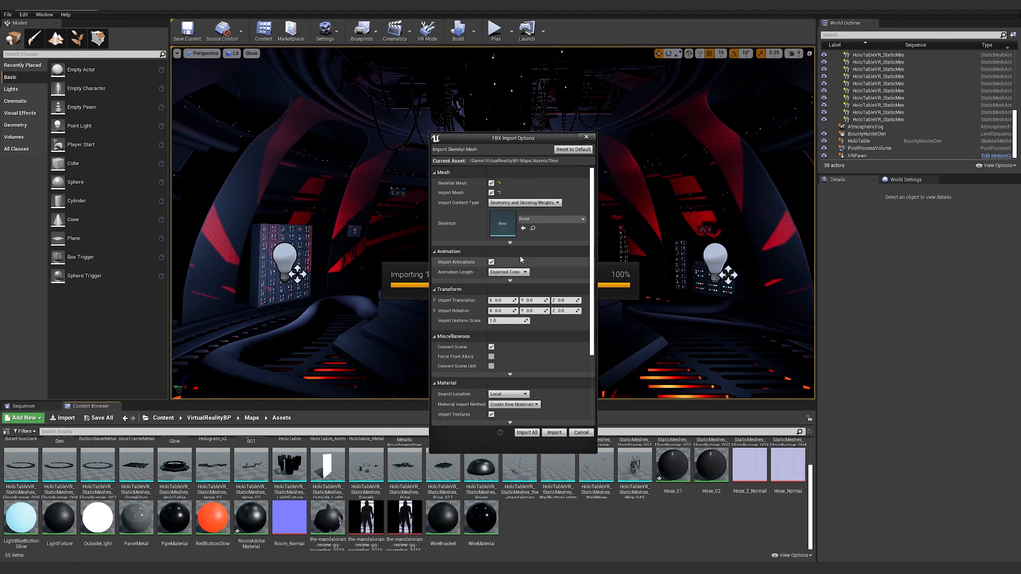
left_click(510, 281)
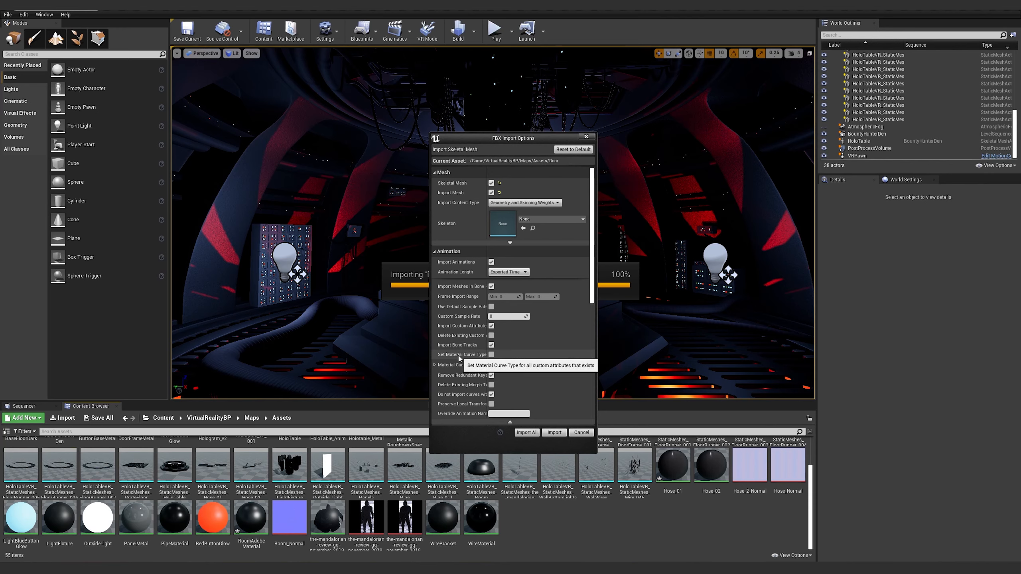
scroll(464, 364, "down", 1)
scroll(522, 239, "up", 1)
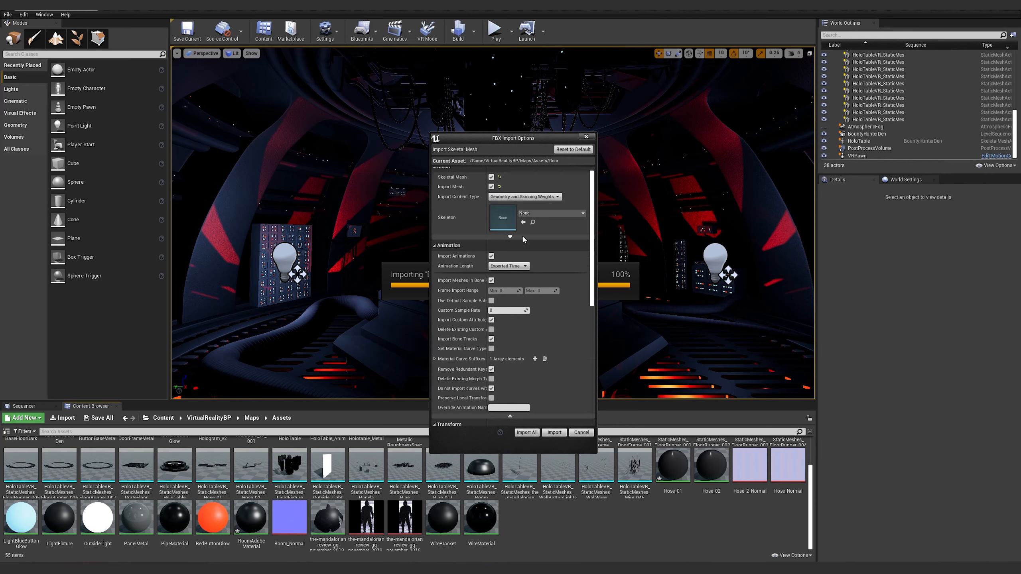
left_click(511, 236)
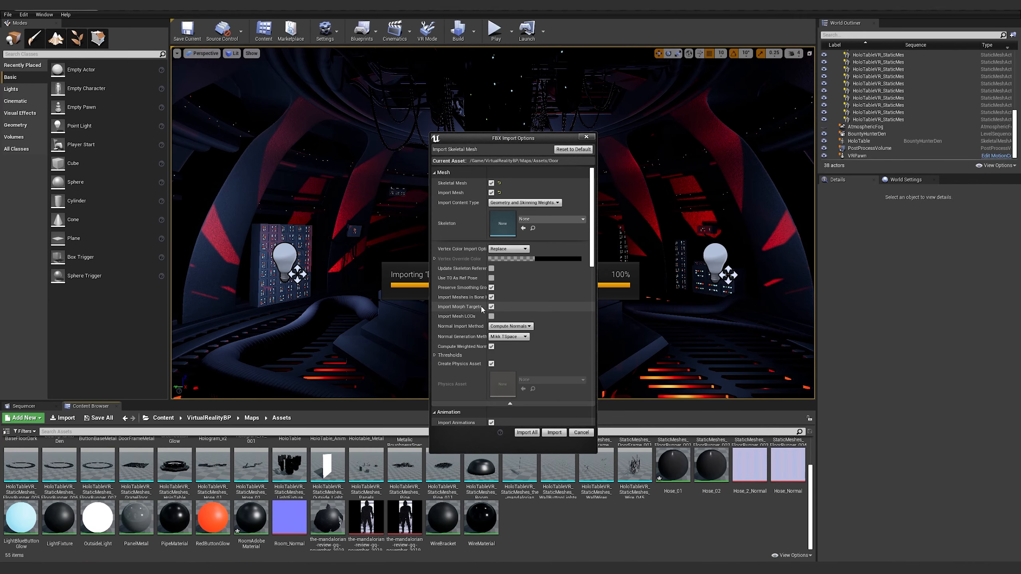
left_click(527, 432)
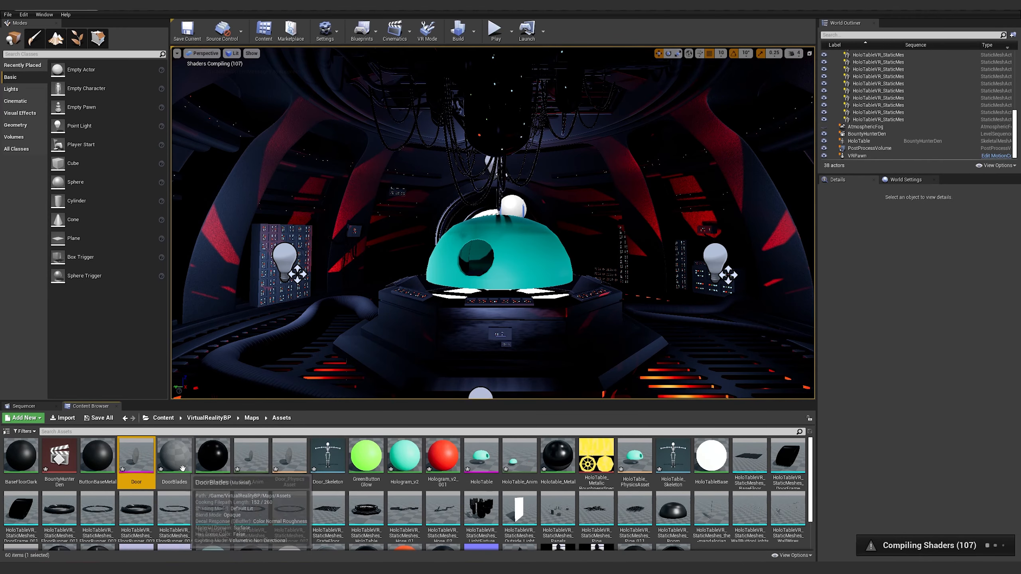
Step: Open the imported Door_Anim animation and examine the blades' opening motion from different angles
left_click(171, 469)
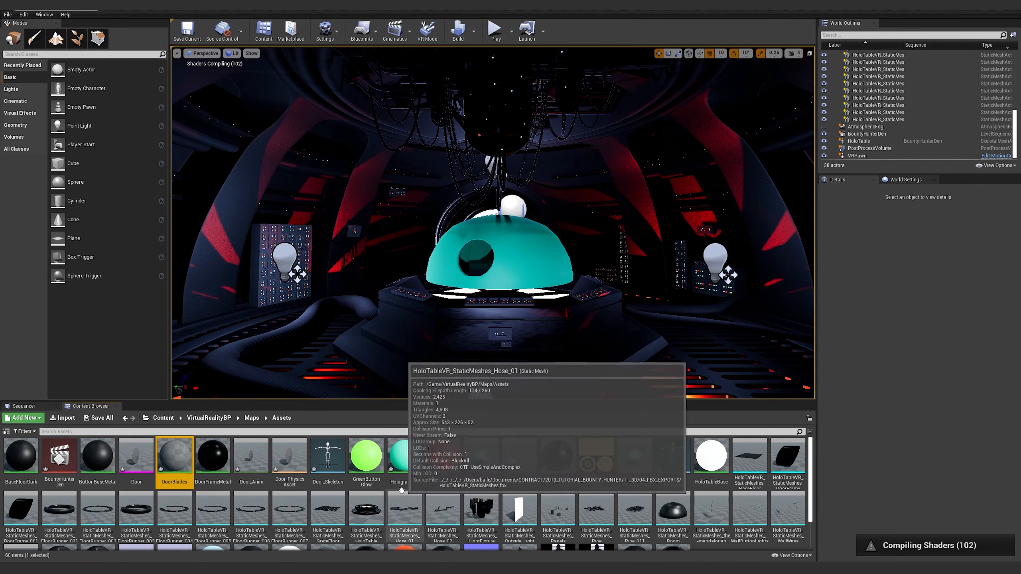
double_click(258, 461)
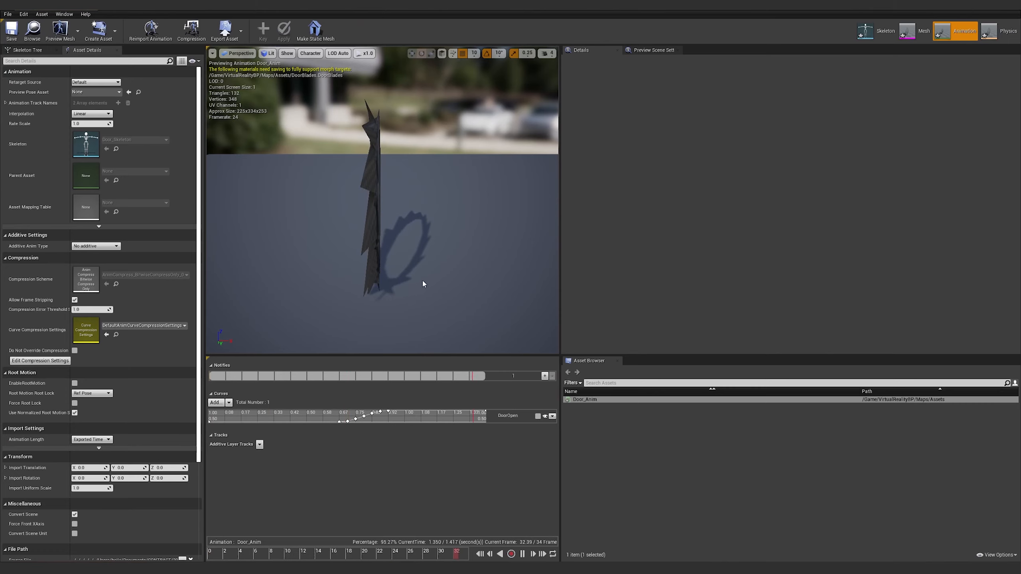
right_click_drag(477, 305, 448, 301)
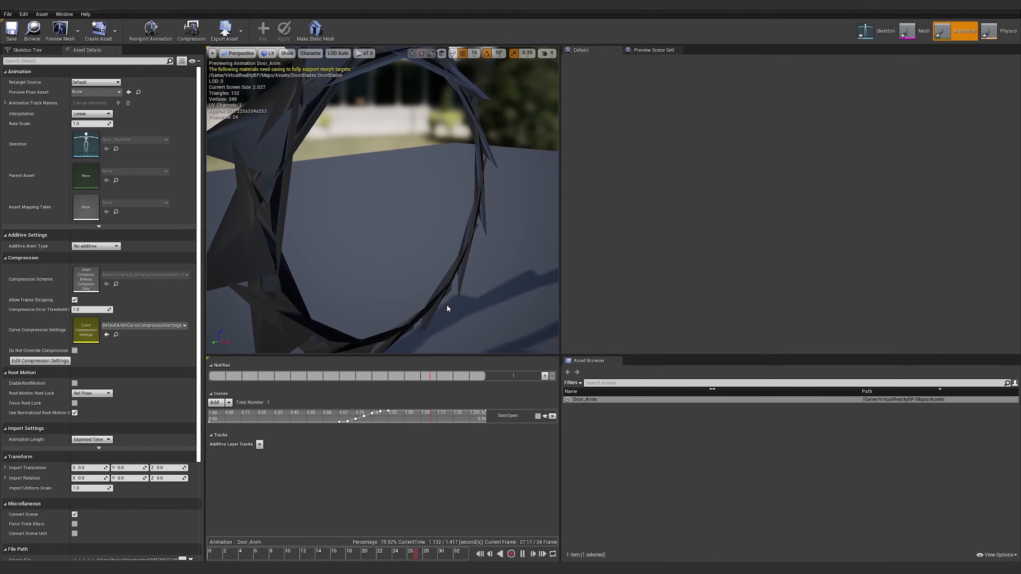
scroll(448, 301, "down", 3)
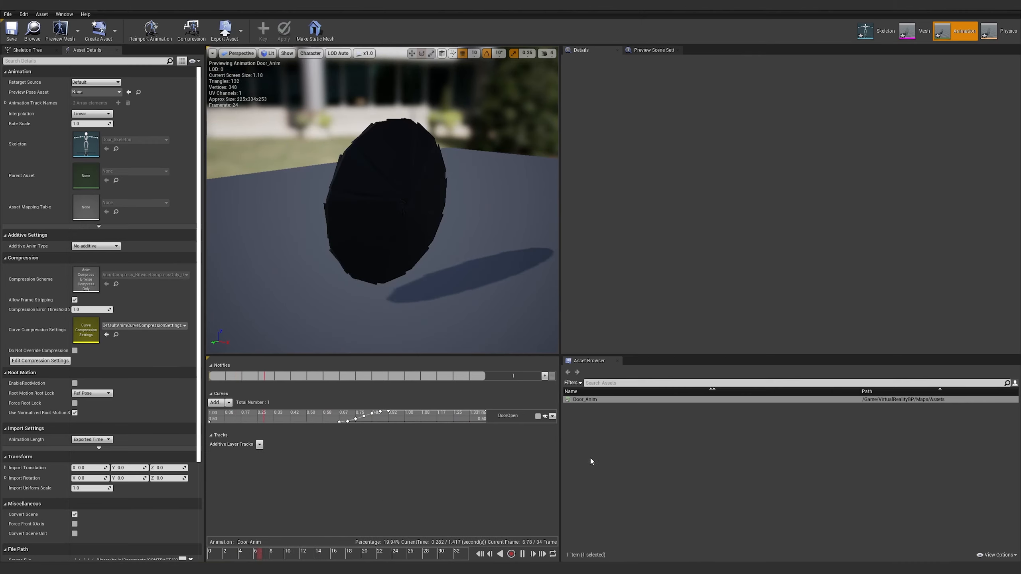
left_click(586, 400)
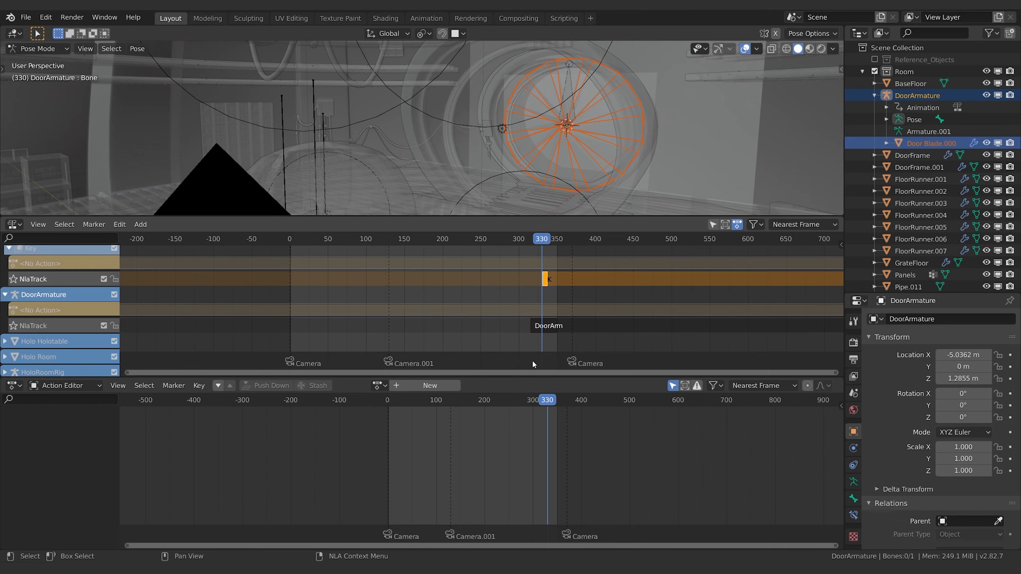
Step: Inspect the DoorArmature action strip in Blender's Nonlinear Animation editor, then return to the Door_Anim animation in Unreal Engine
left_click(544, 326)
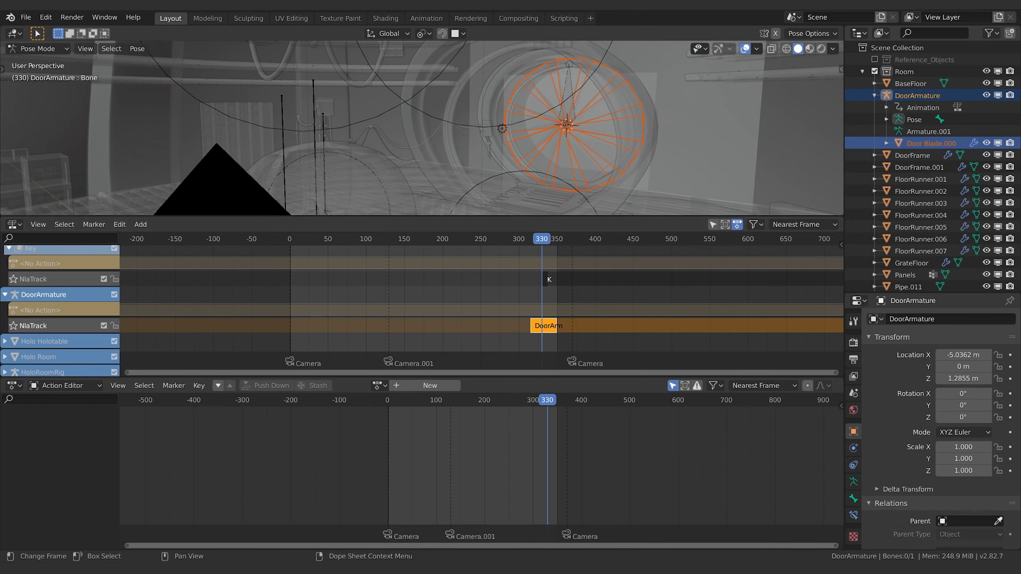
mouse_move(406, 569)
left_click(483, 540)
left_click(423, 488)
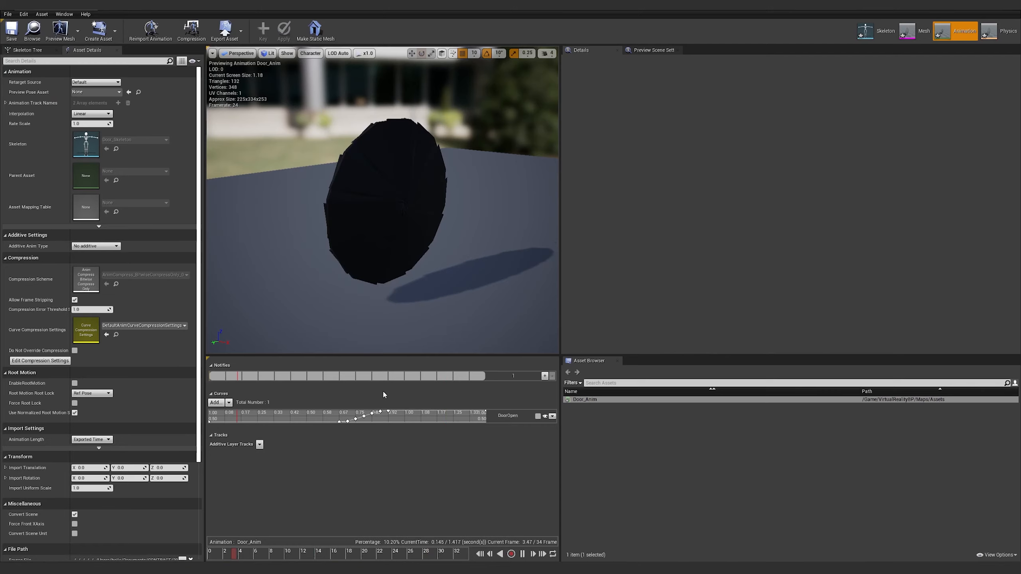
Step: Examine the DoorOpen morph curve and its name in Door_Anim, then close the animation editor
mouse_move(361, 421)
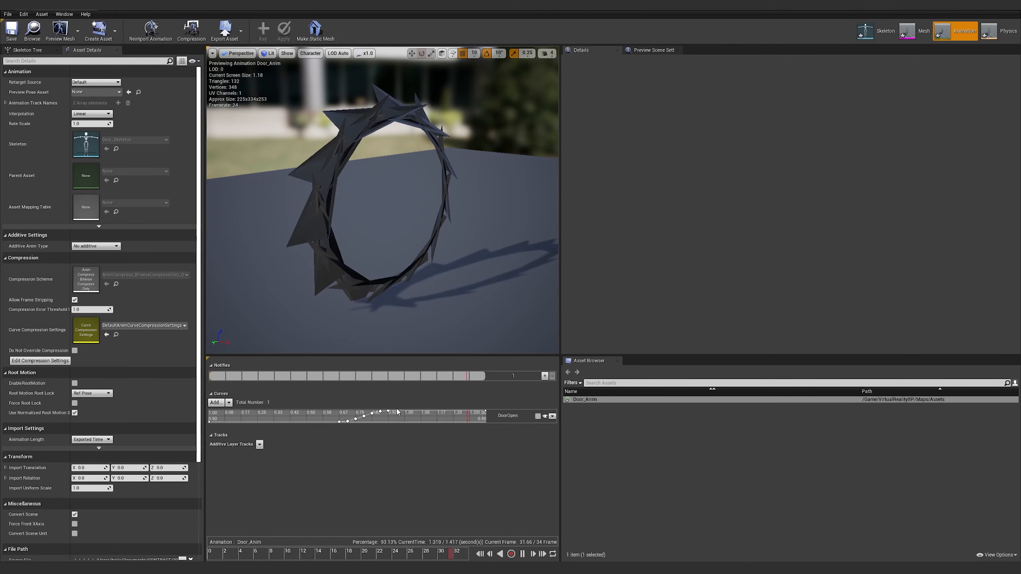
double_click(519, 417)
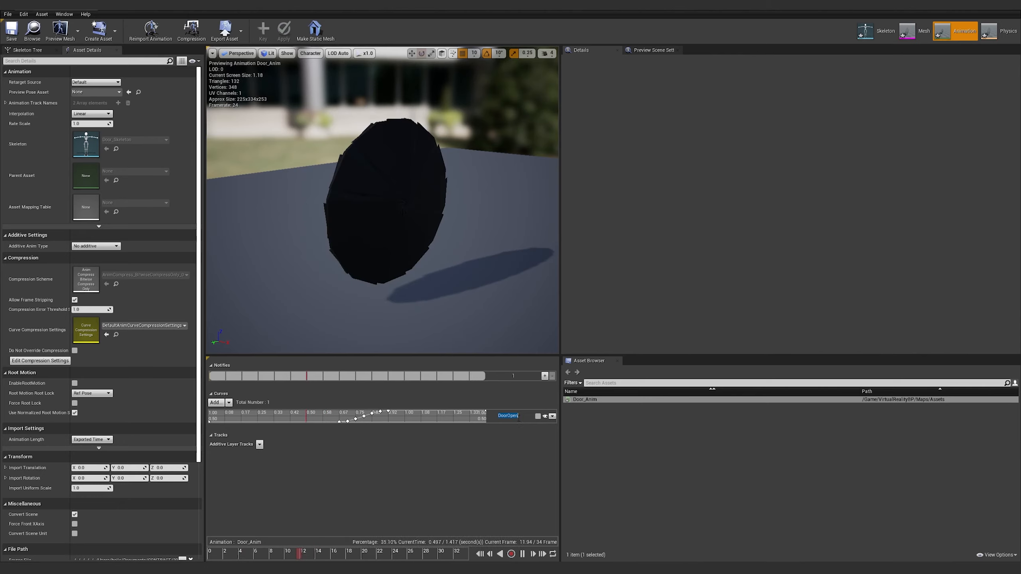
left_click(501, 425)
left_click(665, 440)
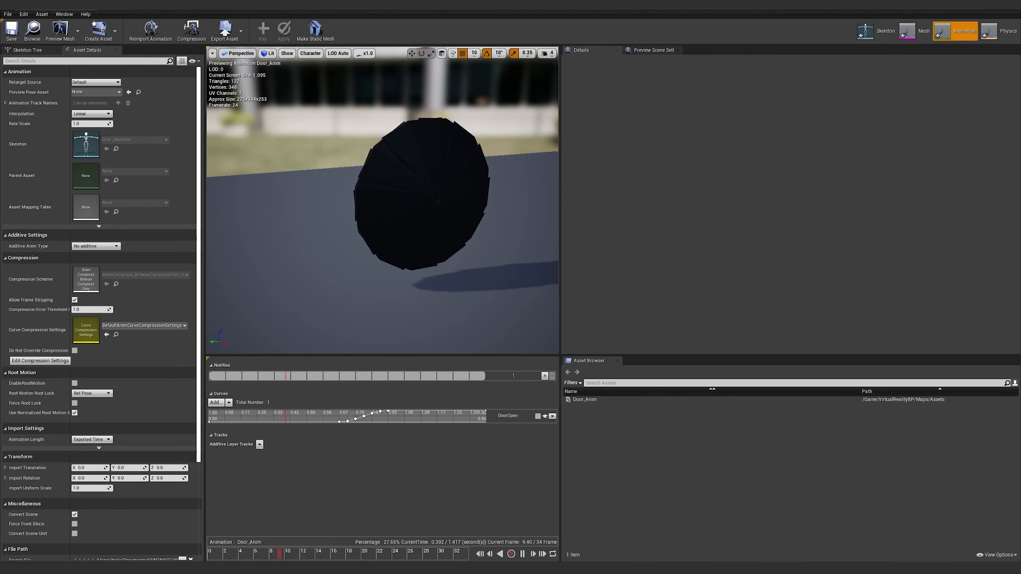
left_click(81, 5)
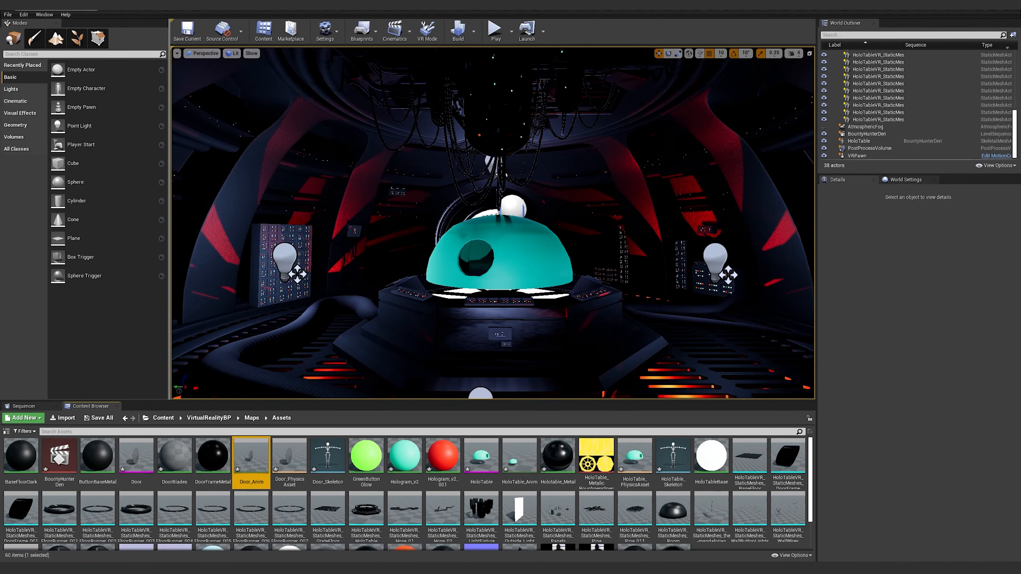
Step: Place the Door skeletal mesh in the level and set its location to 0, 0, 0
right_click_drag(422, 290, 396, 290)
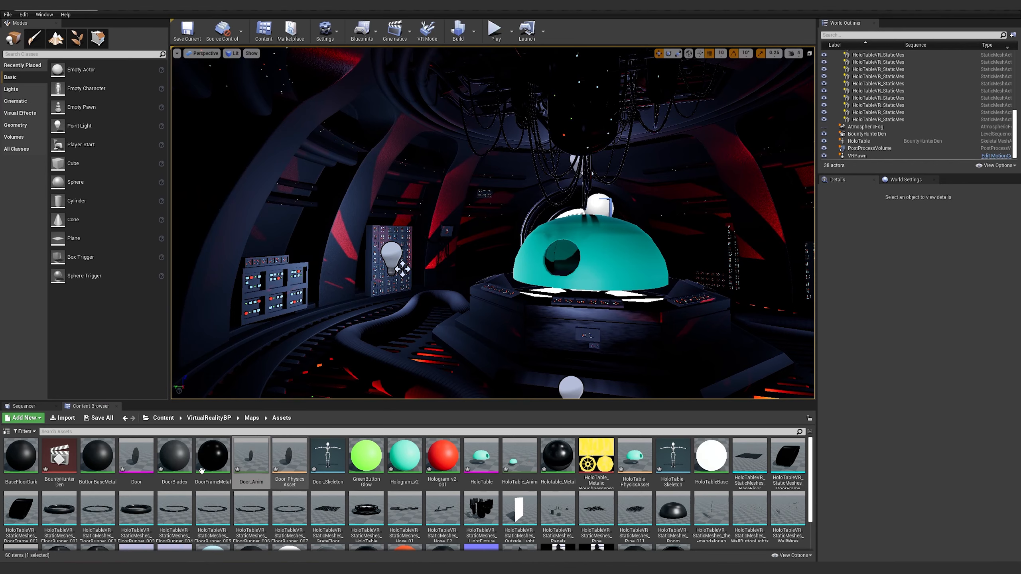
left_click_drag(137, 459, 380, 296)
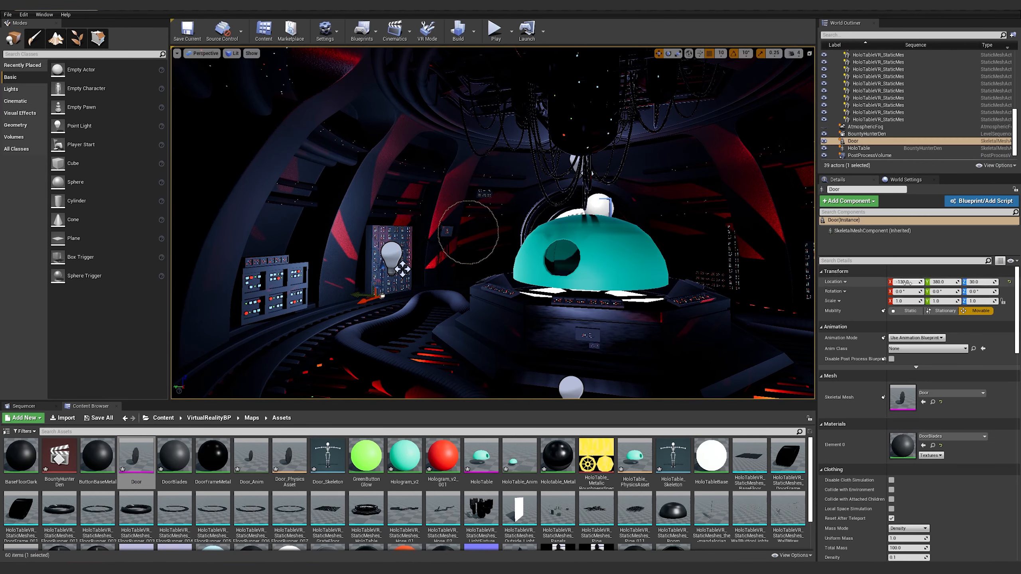
type("0")
key("Tab")
type("0")
key("Tab")
type("0")
key("Return")
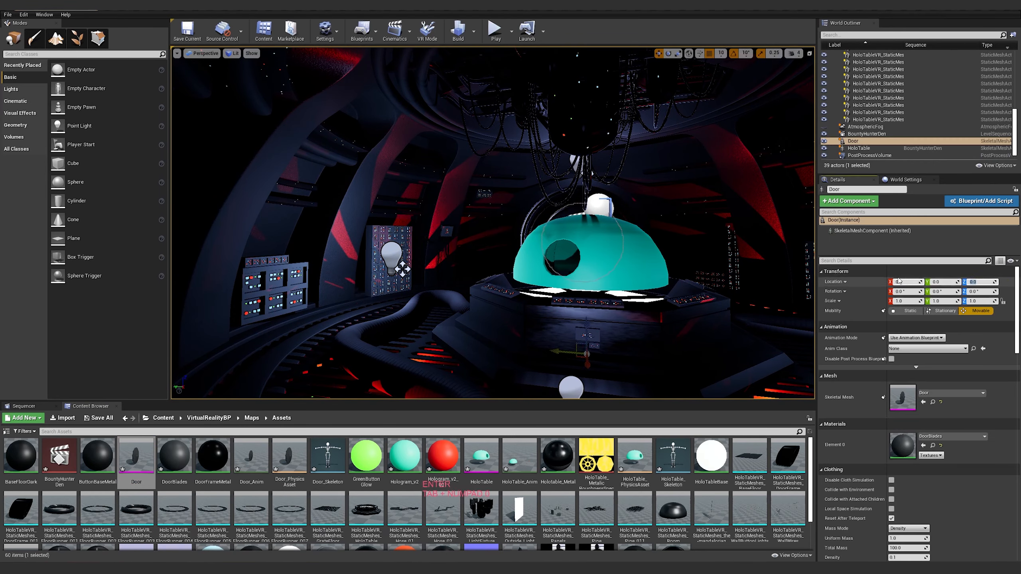
Step: Add the Door actor to the BountyHunterDen sequence and assign Door_Anim to its Animation track
right_click_drag(482, 257, 530, 261)
left_click(23, 406)
left_click_drag(853, 141, 101, 513)
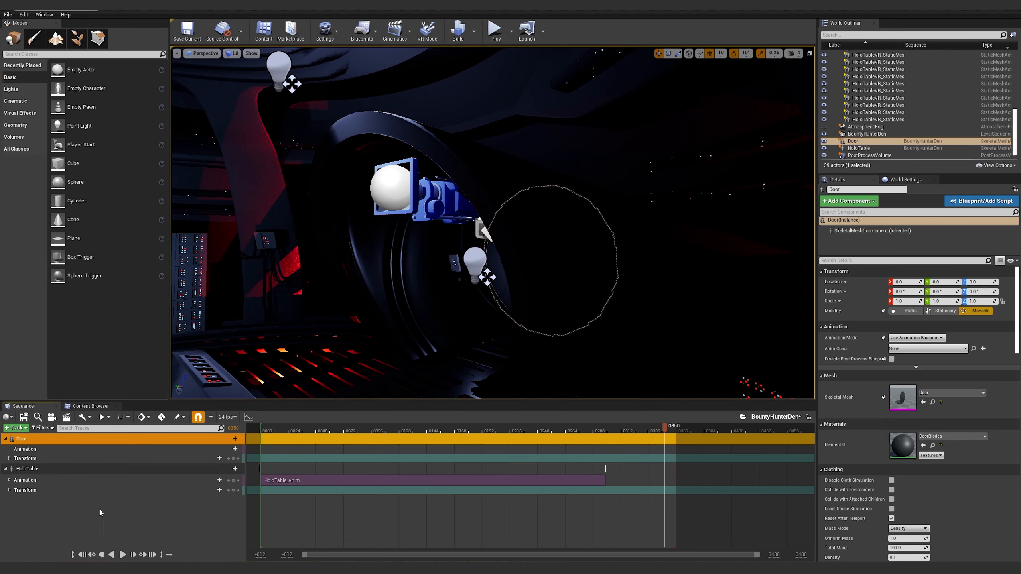
left_click(118, 448)
left_click(236, 449)
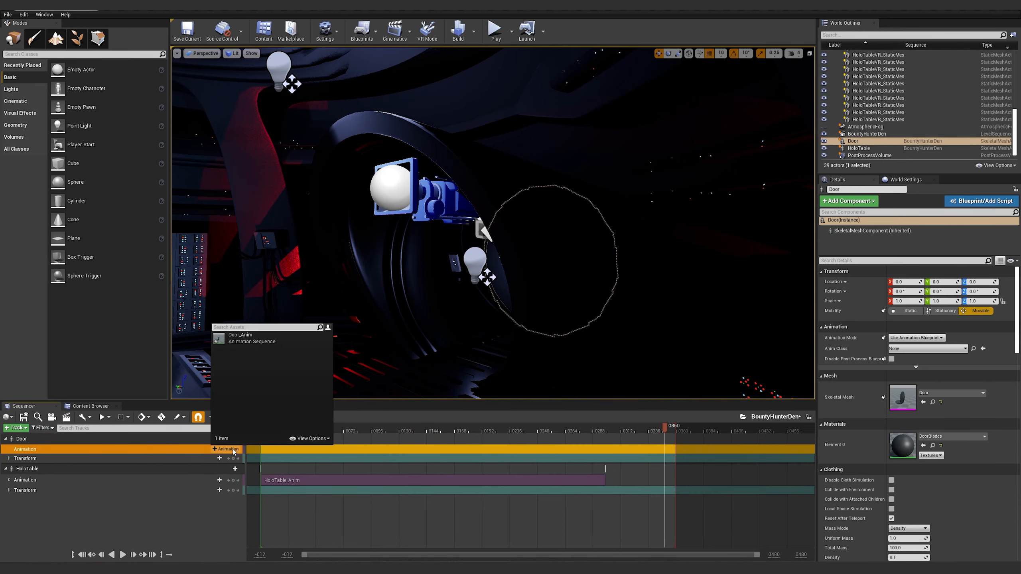
left_click(241, 338)
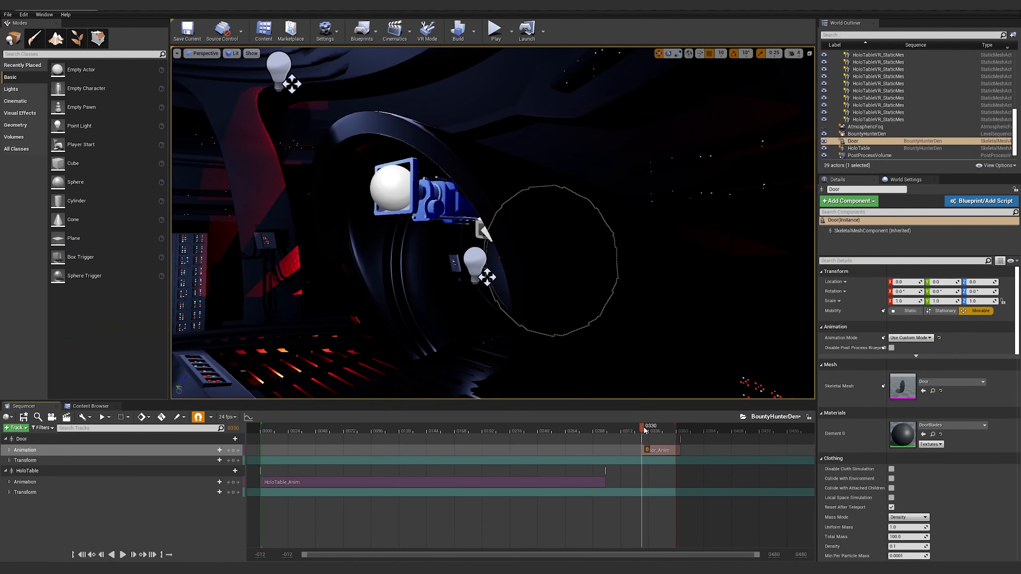
Step: Set the playhead to frame 314 and move the Door_Anim section so that it starts there
left_click_drag(644, 431, 602, 433)
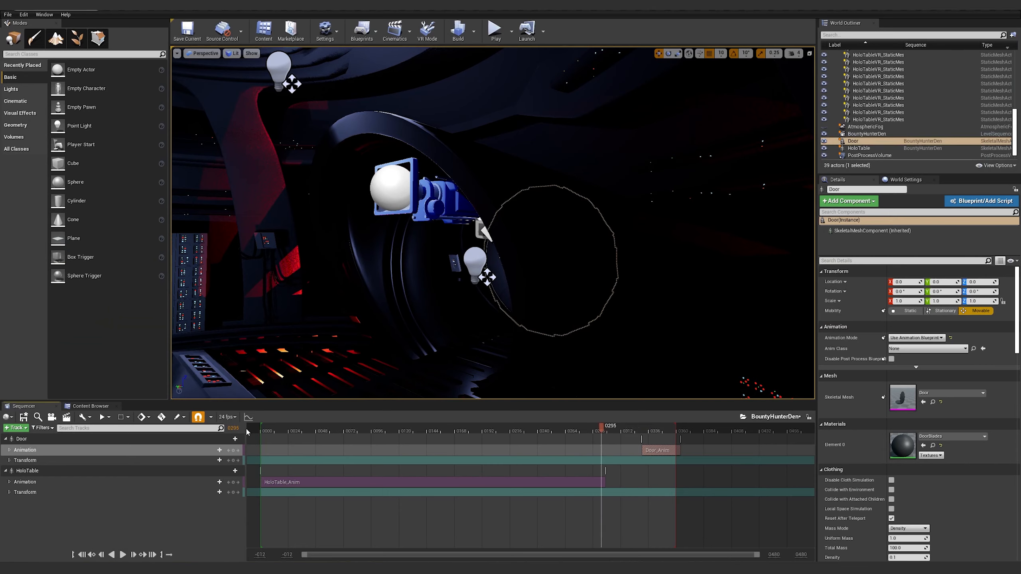
type("314")
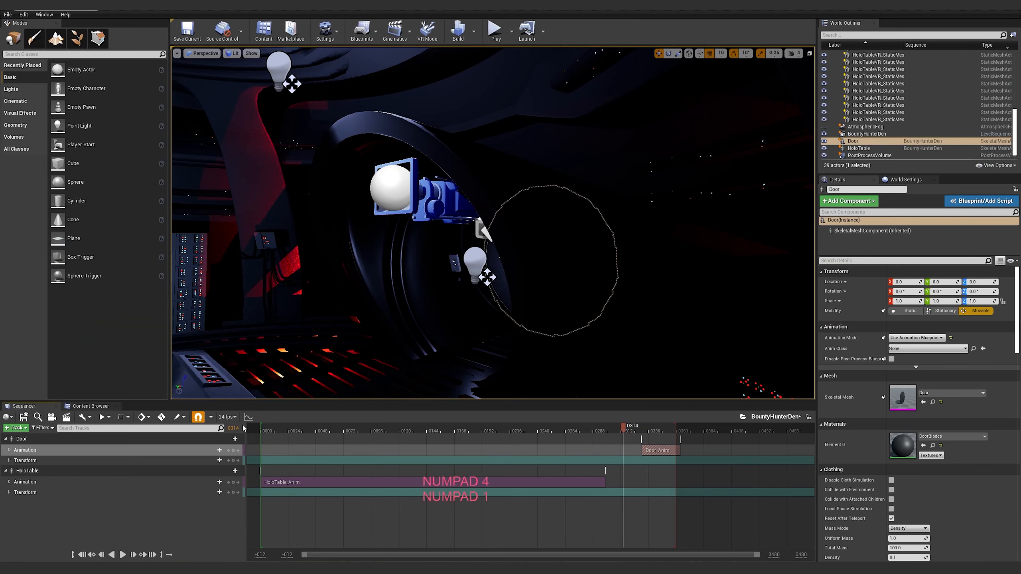
key("Return")
left_click_drag(659, 450, 641, 450)
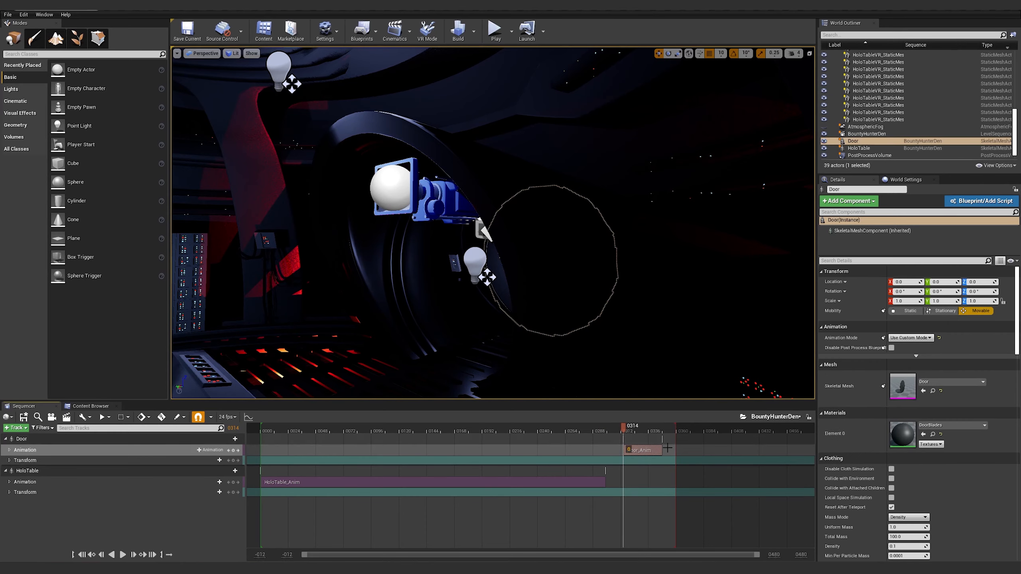
Step: Play the sequence from about frame 307 with the doorway in view and scrub back to inspect the door opening
left_click_drag(628, 428, 618, 427)
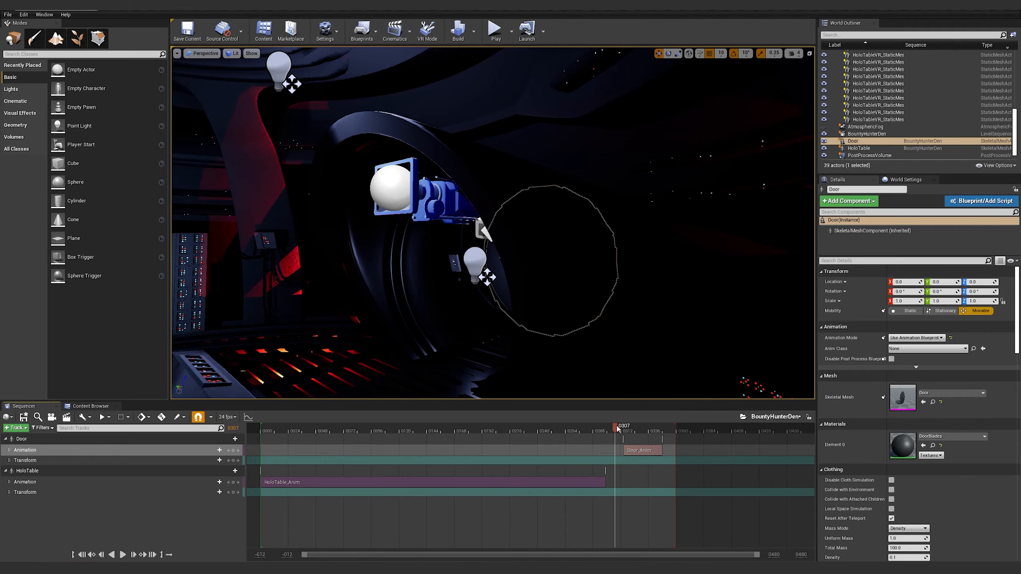
right_click_drag(563, 282, 443, 257)
key("space")
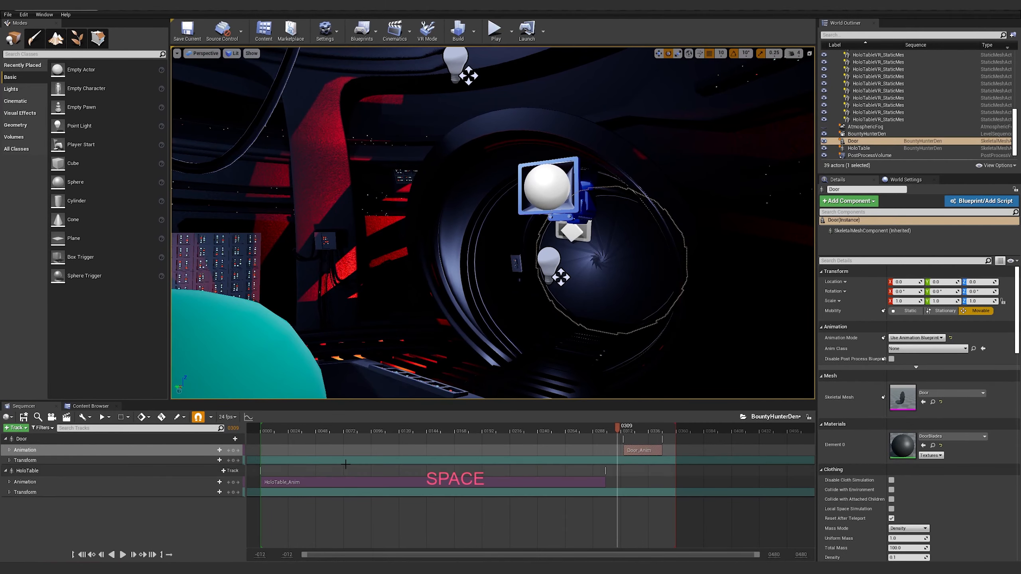
left_click(123, 556)
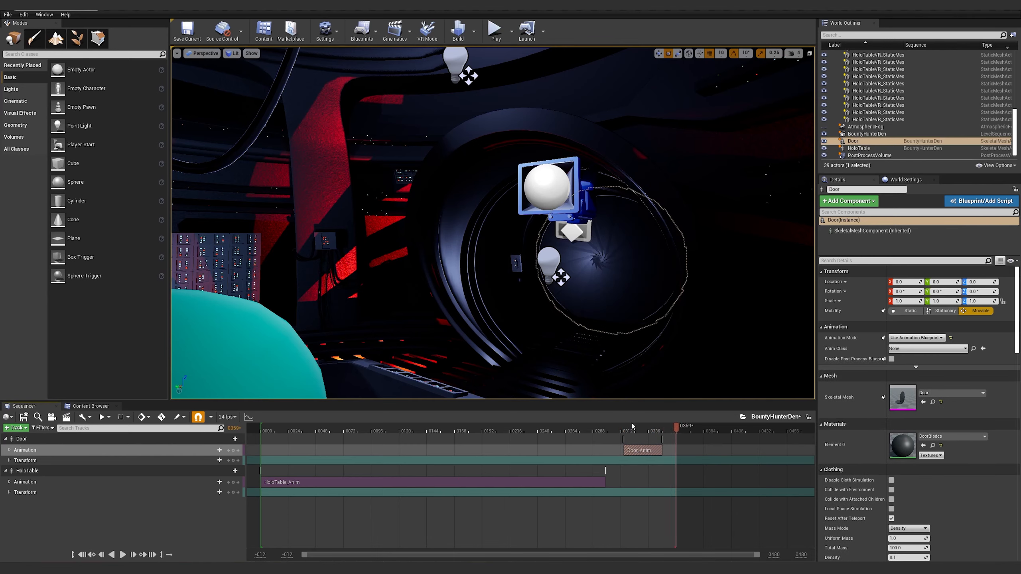
left_click(661, 428)
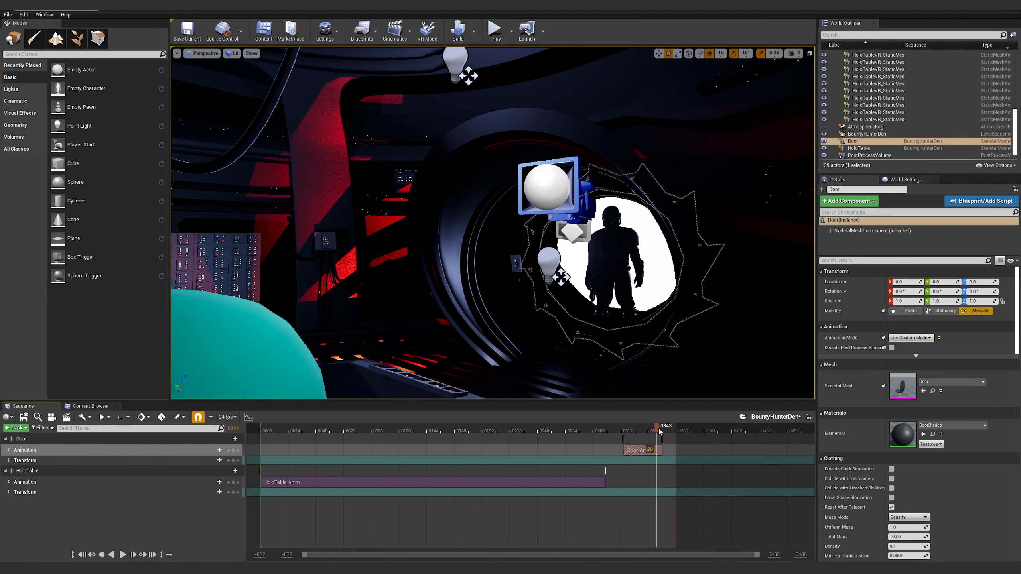
Step: Open the Door_Anim section's properties and choose its When Finished behaviour
right_click(644, 450)
mouse_move(670, 302)
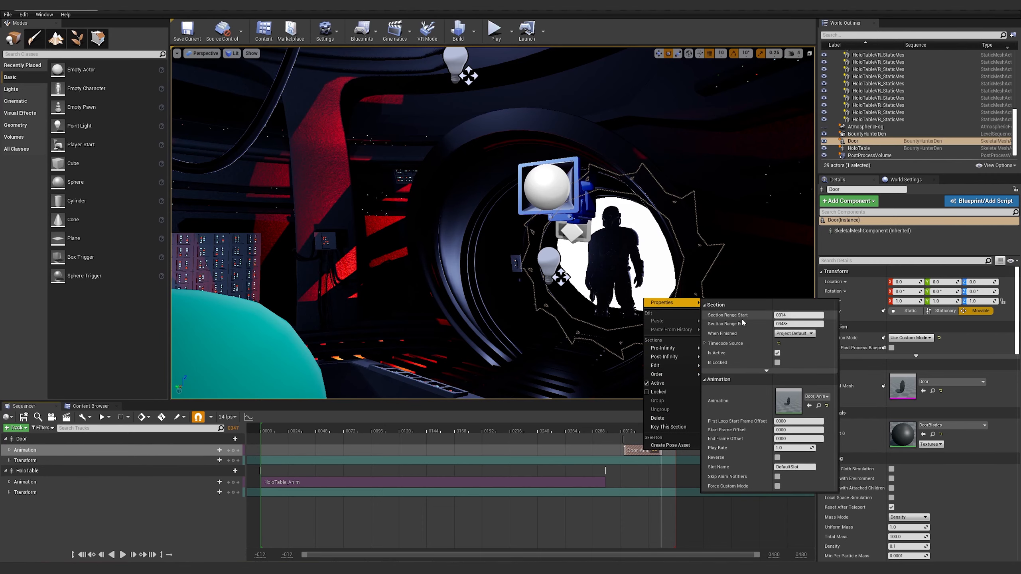
left_click(795, 334)
left_click(788, 347)
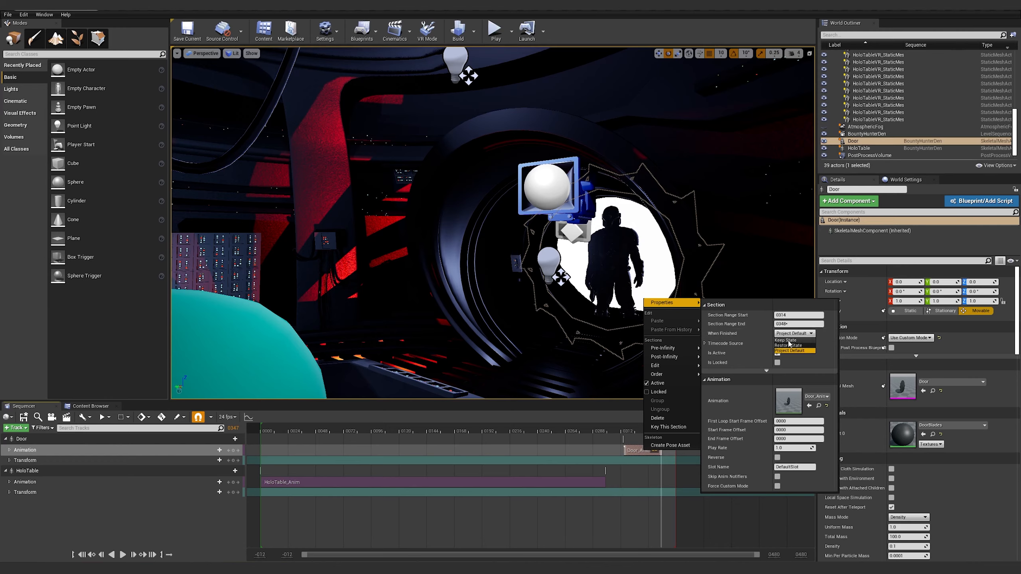
left_click(675, 496)
Step: Replay the sequence from just before the end of the HoloTable_Anim section to check the door animation
key("space")
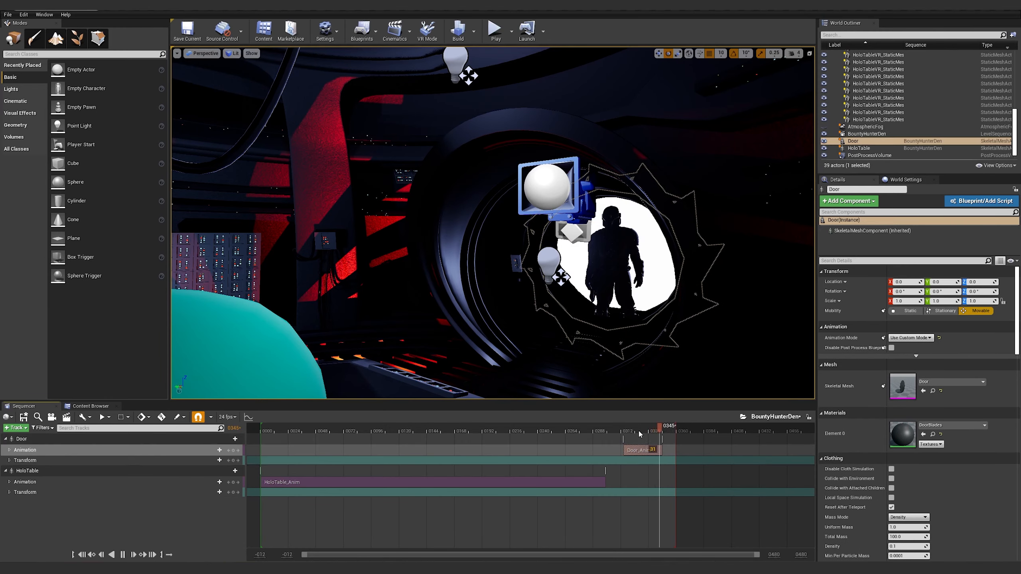
left_click(599, 432)
key("space")
key("space")
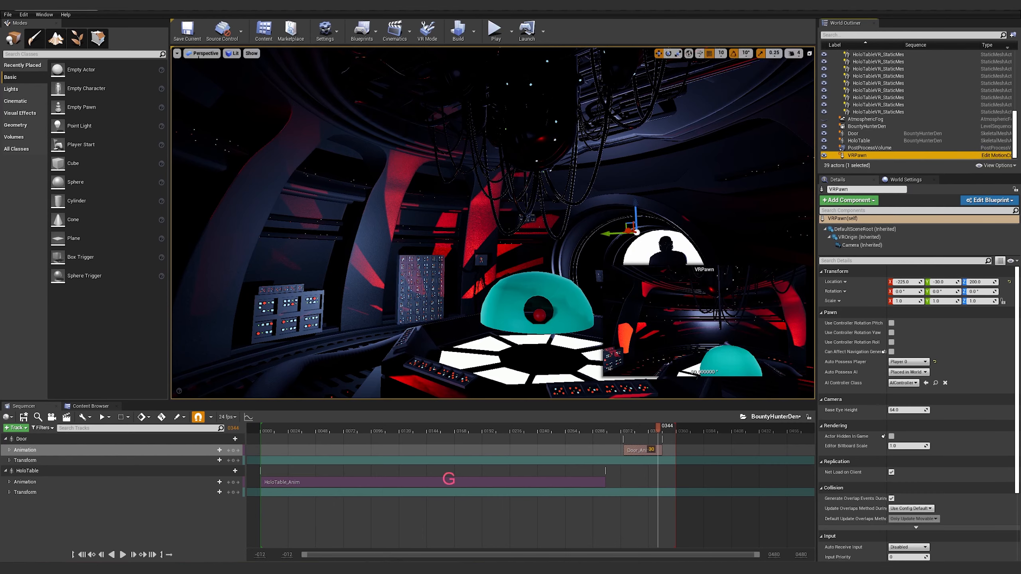
Step: Turn off Game View and move the VRPawn across the room to about X 245, Y -30, Z 140
left_click(177, 53)
left_click(180, 160)
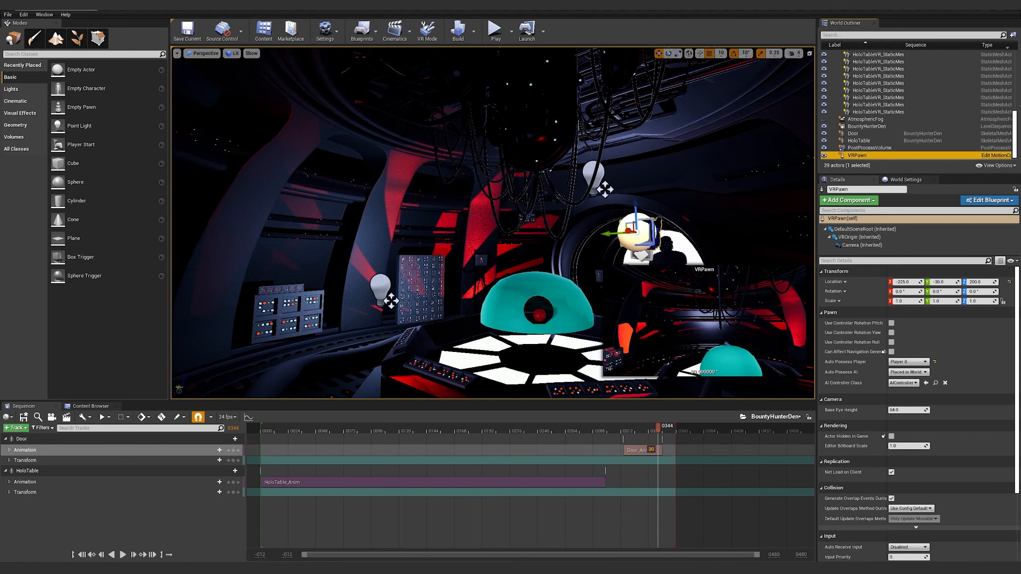
left_click_drag(633, 233, 275, 291)
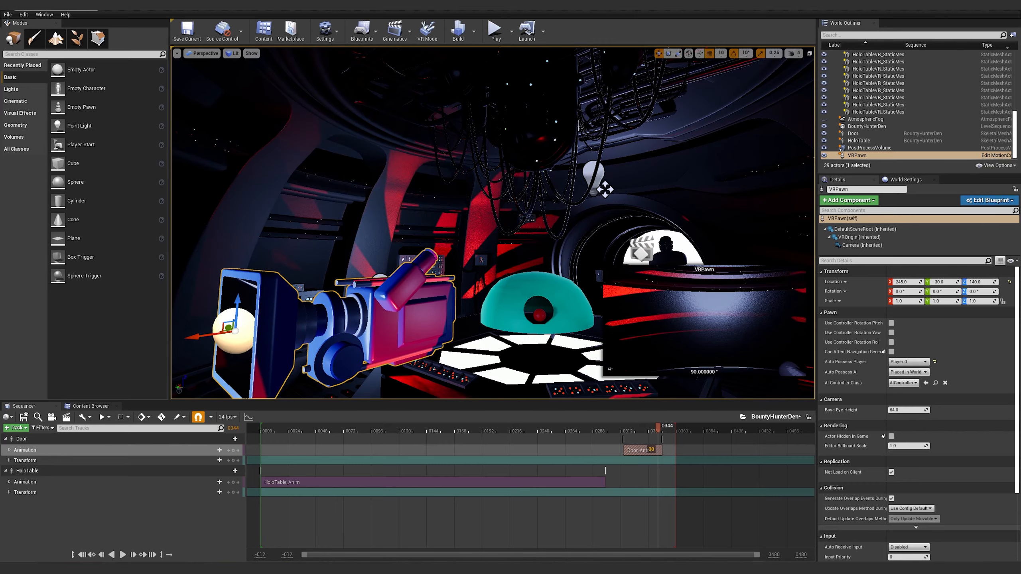
Step: Rotate the VRPawn 180° around its vertical axis so that it faces the hologram table
key("e")
left_click_drag(483, 241, 298, 241, "alt")
left_click_drag(450, 296, 555, 295)
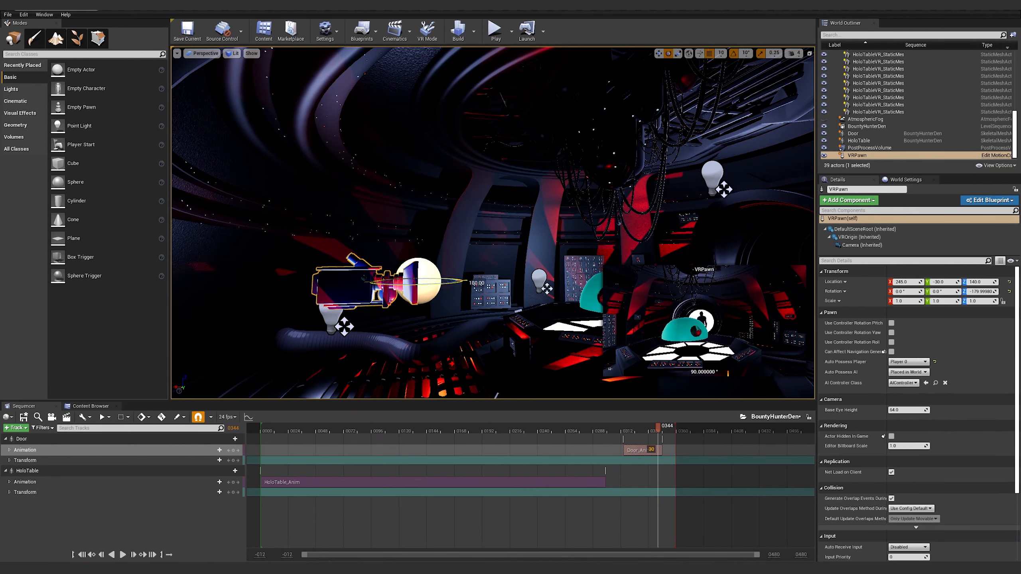
Step: Switch back to the Move tool and shift the VRPawn sideways along Y to 10
left_click(659, 53)
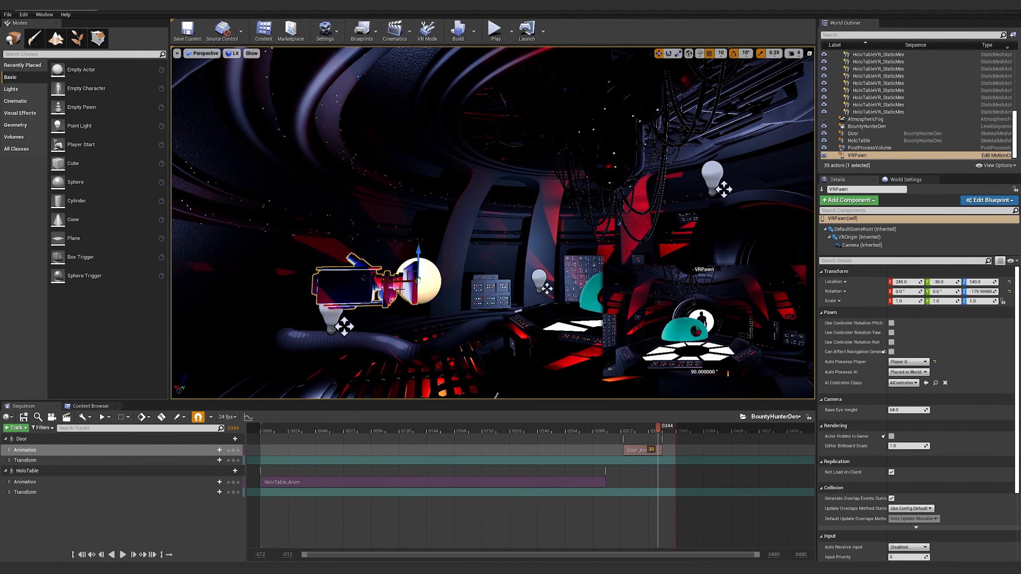
mouse_move(423, 286)
right_mouse_down()
mouse_move(555, 285)
mouse_move(429, 286)
right_mouse_up()
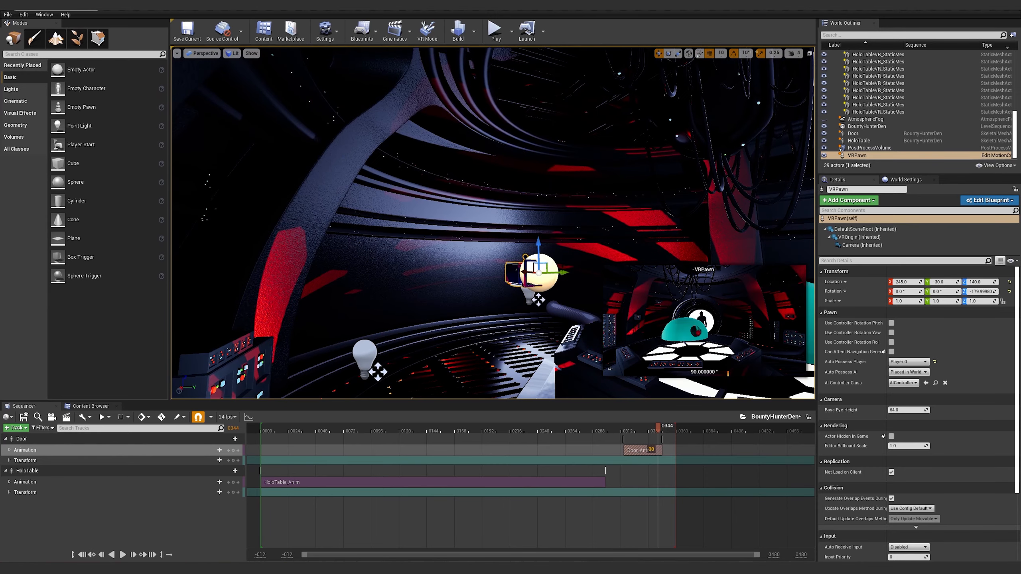
left_click_drag(561, 273, 593, 276)
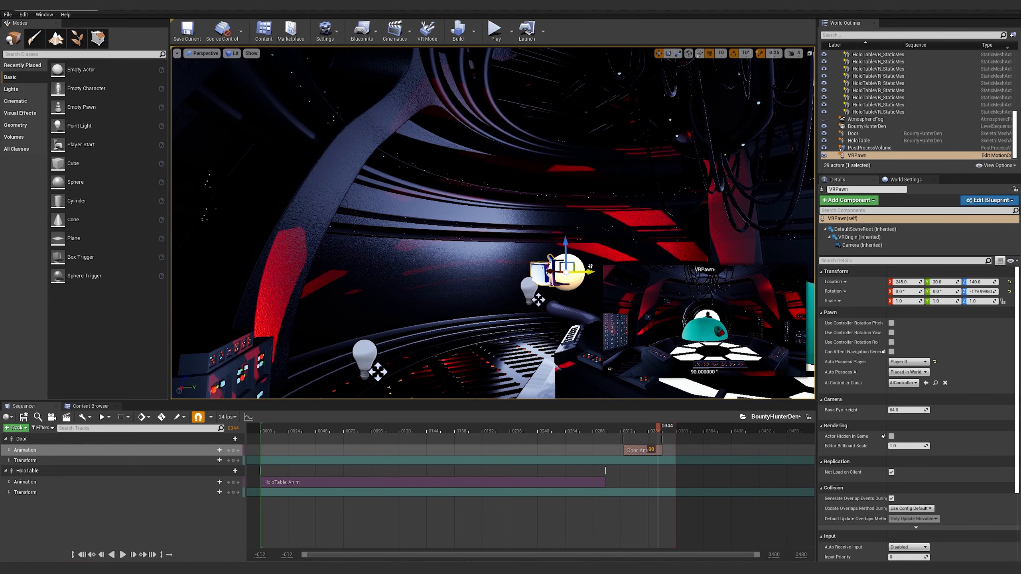
mouse_move(566, 238)
left_mouse_down()
mouse_move(565, 251)
mouse_move(565, 238)
left_mouse_up()
left_click_drag(592, 274, 583, 272)
Step: Select all static meshes, the point lights, Door and HoloTable together and set their scale to 1.2 on X, Y and Z
right_click_drag(585, 272, 675, 277)
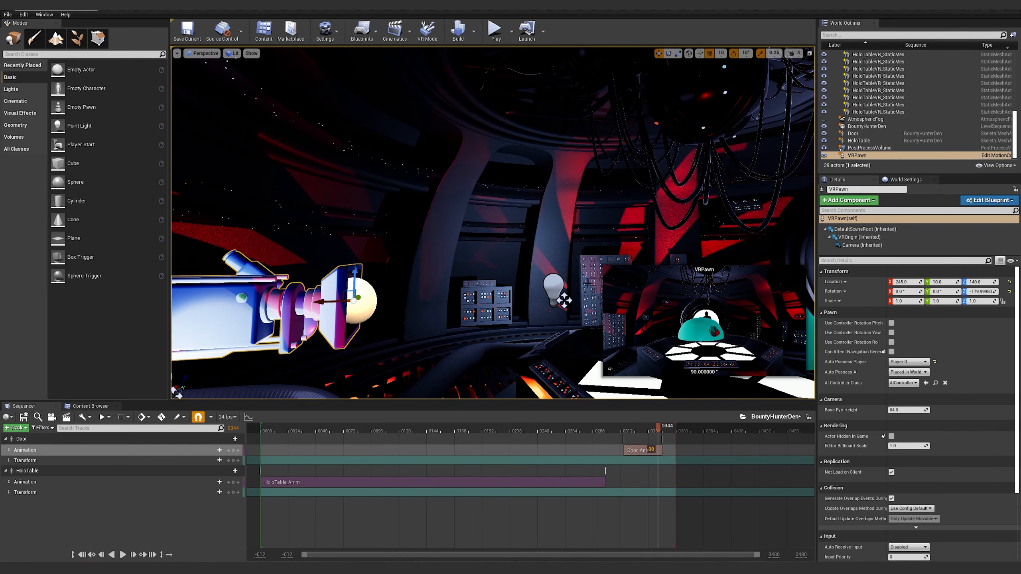
right_click_drag(541, 208, 607, 208)
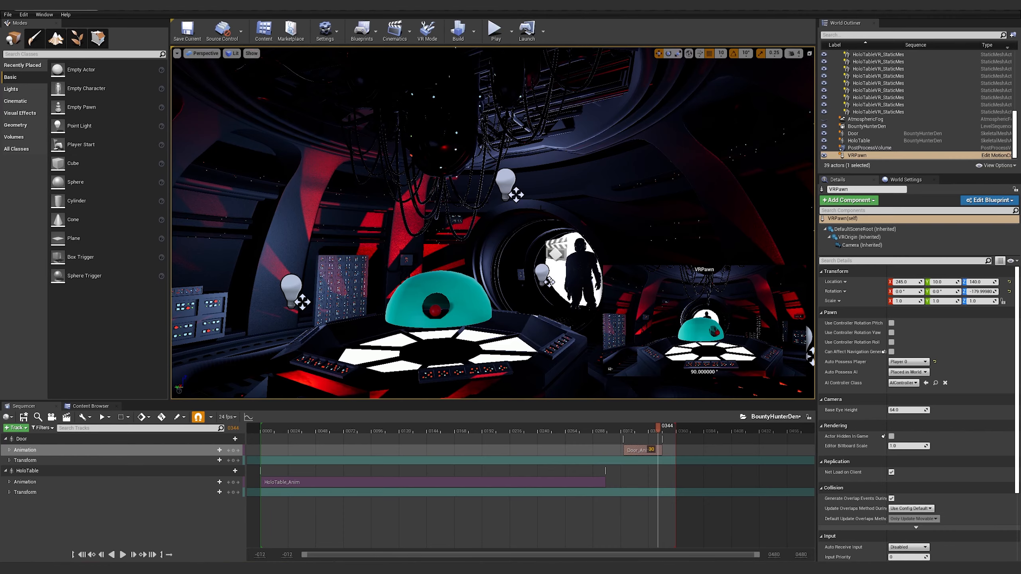
right_click_drag(582, 338, 564, 374)
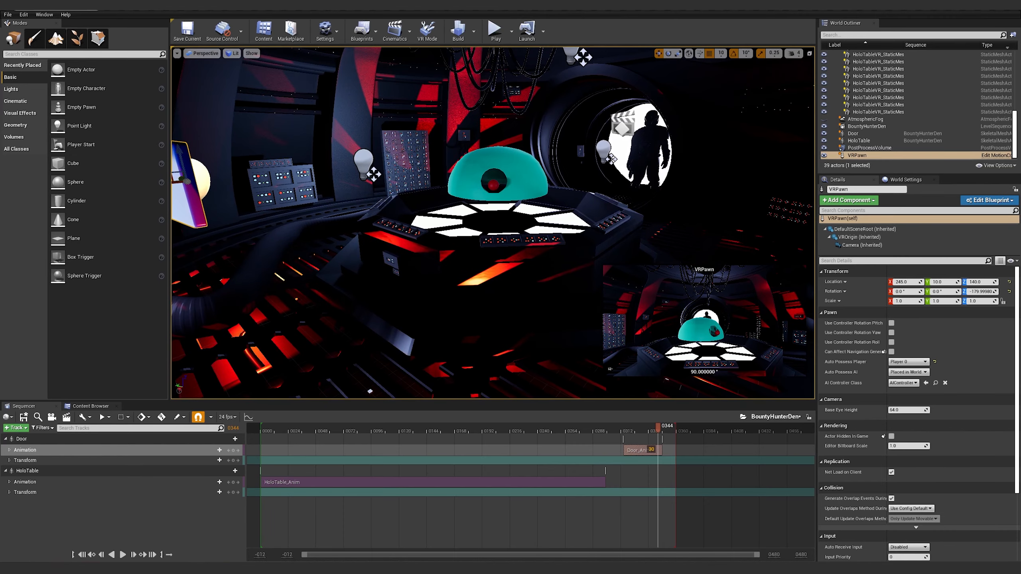
right_click_drag(579, 338, 585, 292)
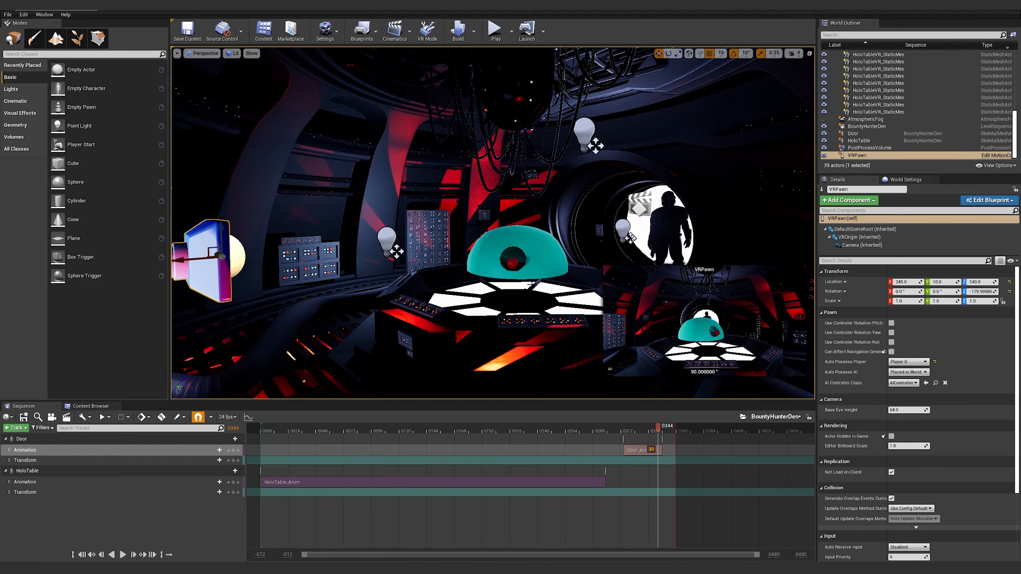
left_click(886, 103)
scroll(880, 88, "up", 3)
left_click(879, 81, "shift")
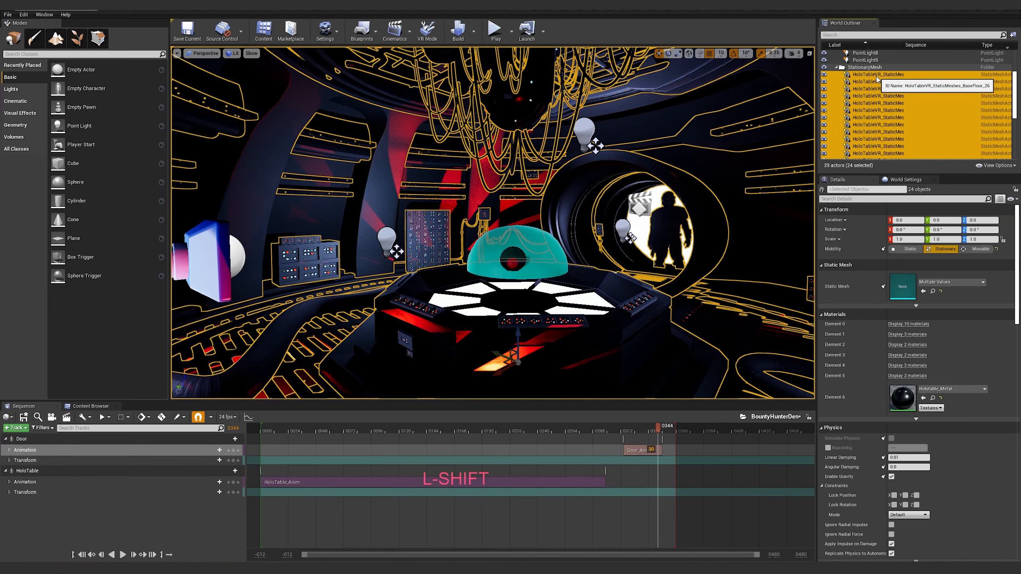
scroll(872, 76, "up", 3)
left_click(866, 72, "shift")
scroll(868, 81, "down", 5)
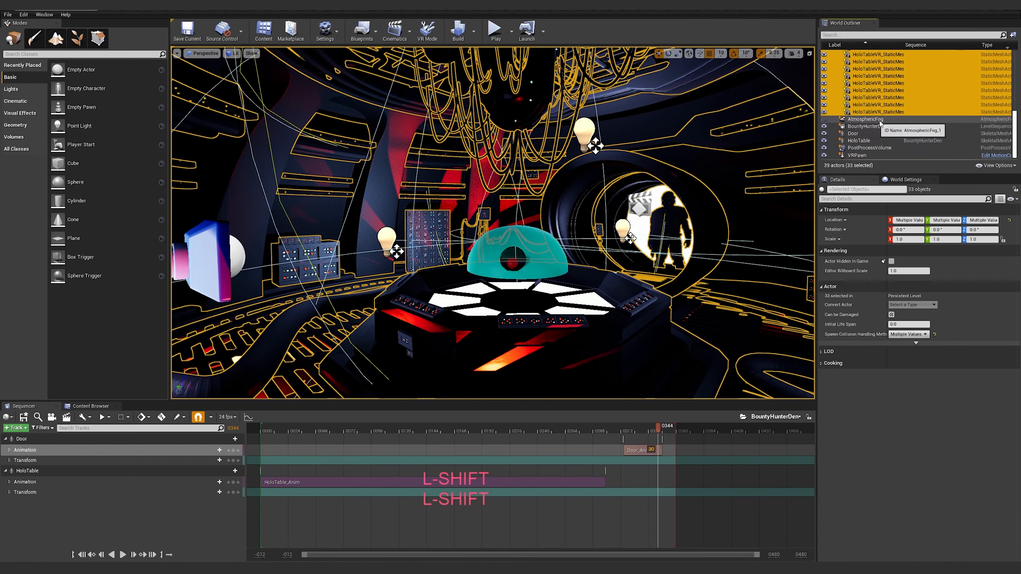
left_click(866, 136, "ctrl")
left_click(865, 140, "ctrl")
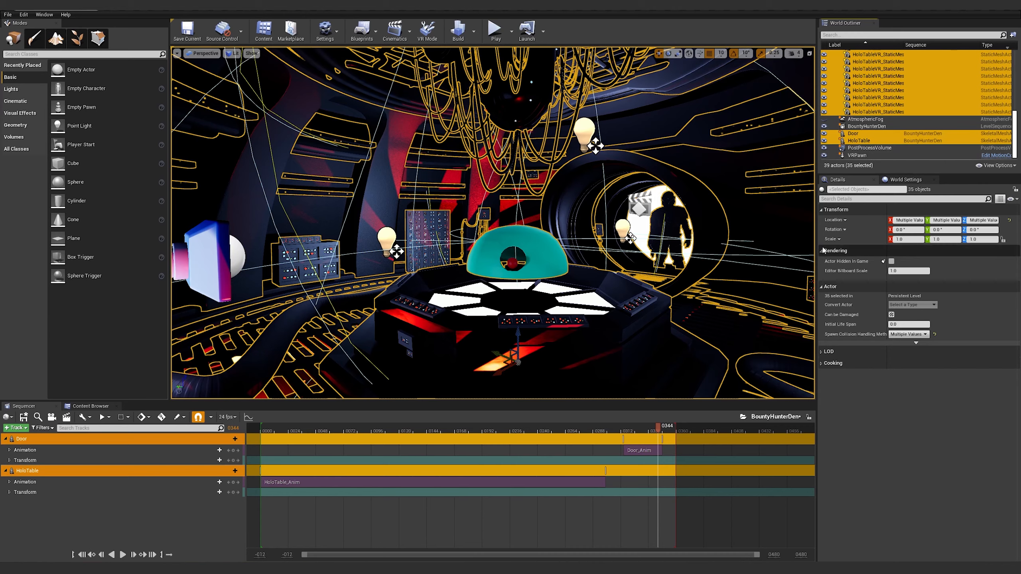
left_click(907, 240)
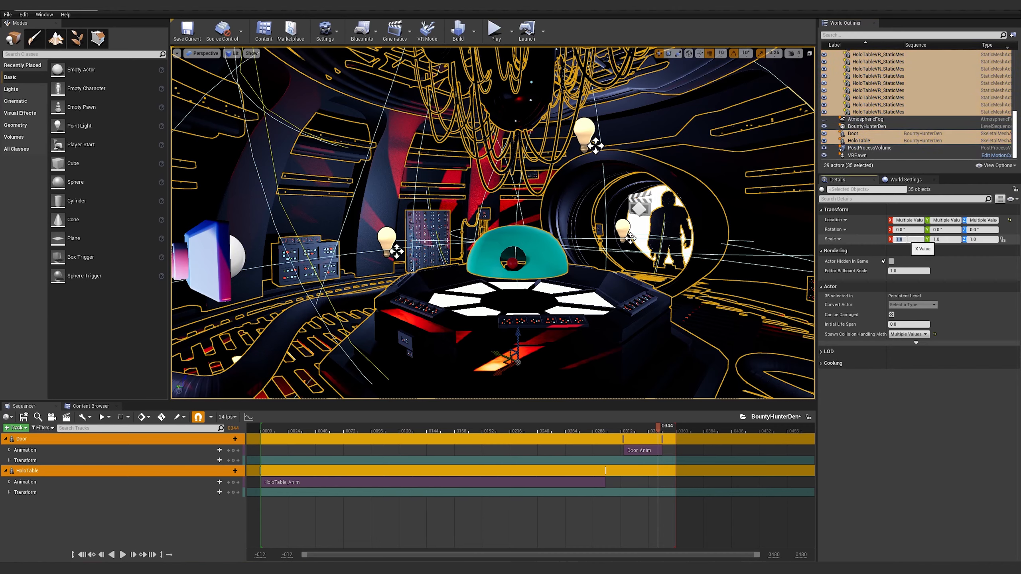
type("1.2")
key("Tab")
type("1.2")
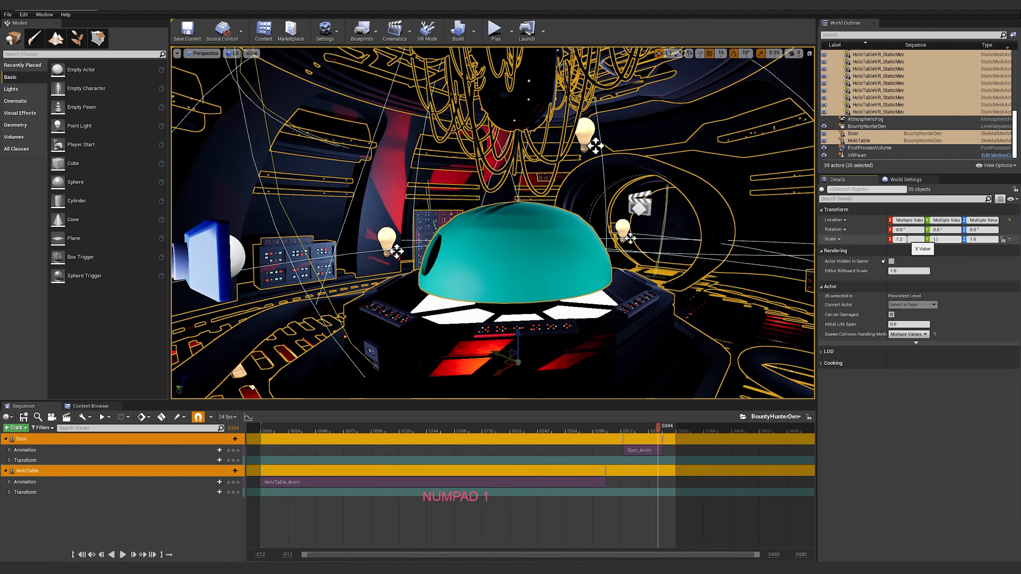
key("Tab")
type("1.2")
key("Return")
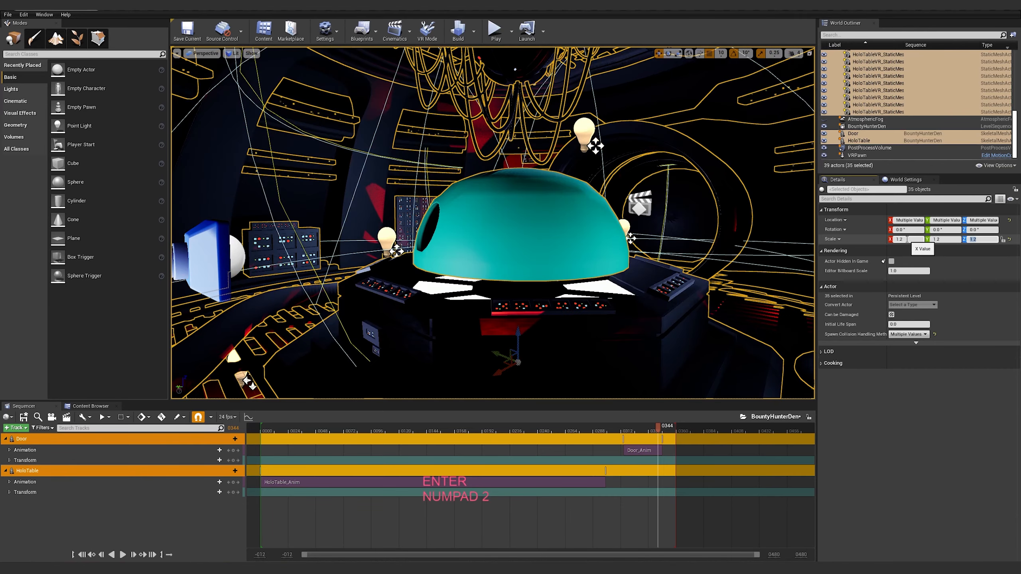
Step: Play the sequence from the start with the VRPawn selected and scrub to frame 128 to check the scaled scene
left_click(665, 508)
left_click_drag(663, 428, 231, 413)
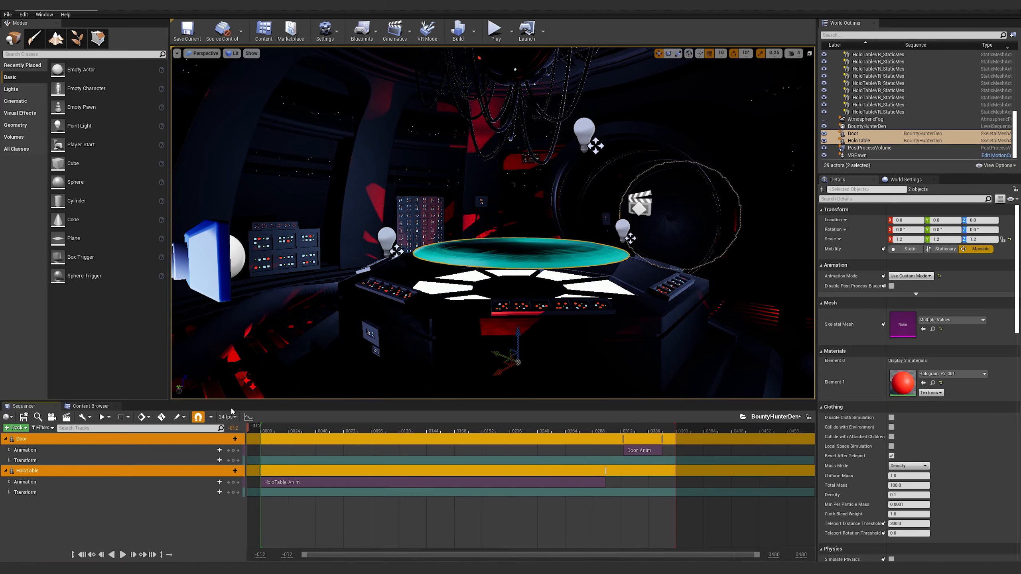
key("space")
left_click_drag(516, 276, 517, 307)
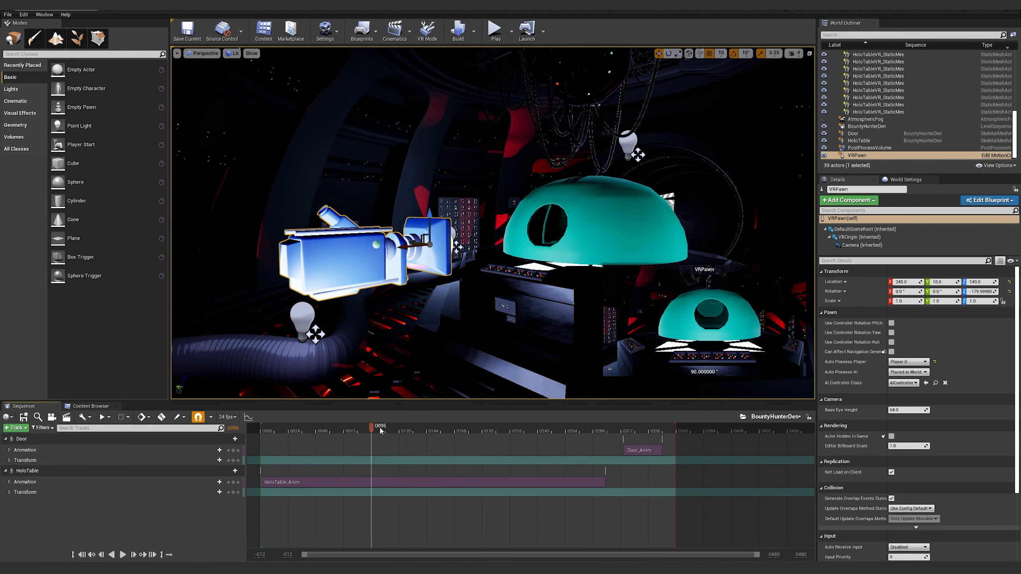
left_click_drag(380, 431, 410, 430)
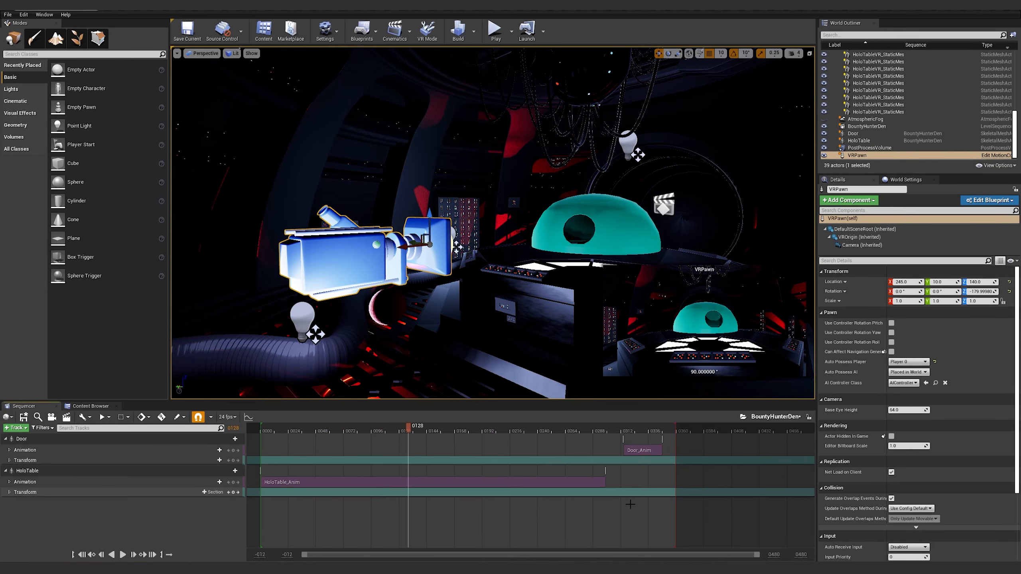
Step: Browse the meshes, materials and textures in the Content Browser's Assets folder
left_click(91, 406)
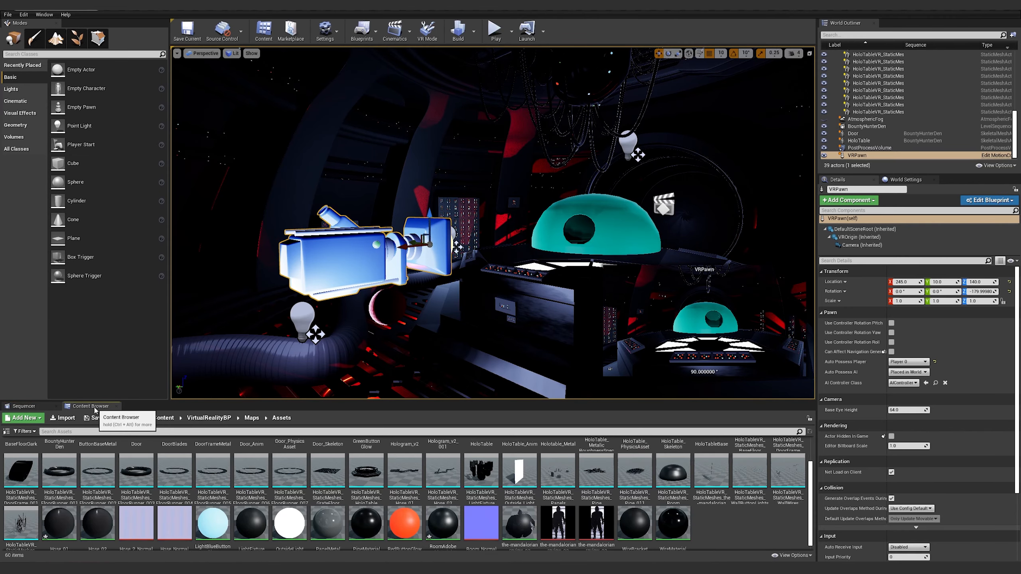
scroll(217, 493, "up", 2)
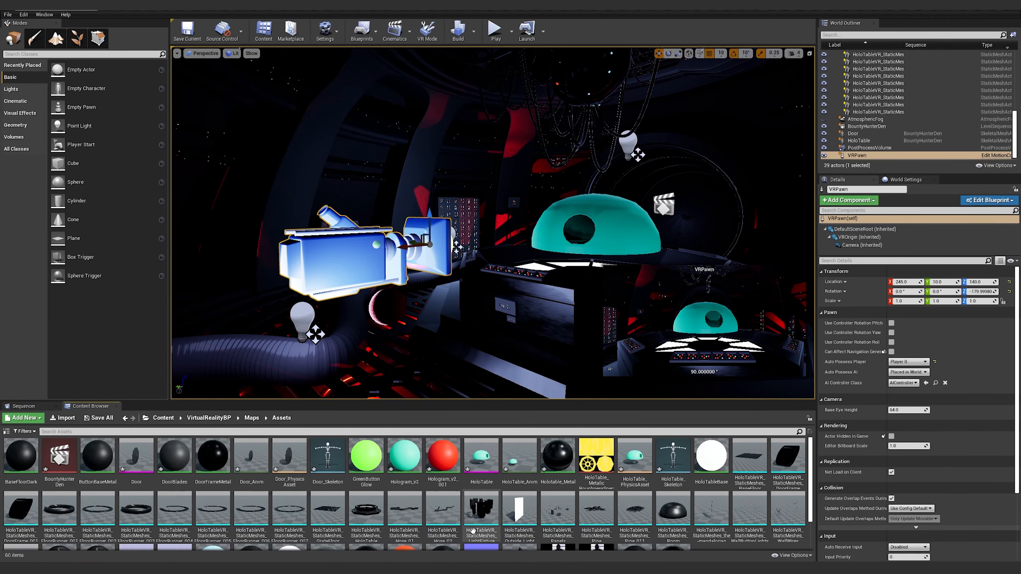
scroll(676, 459, "down", 1)
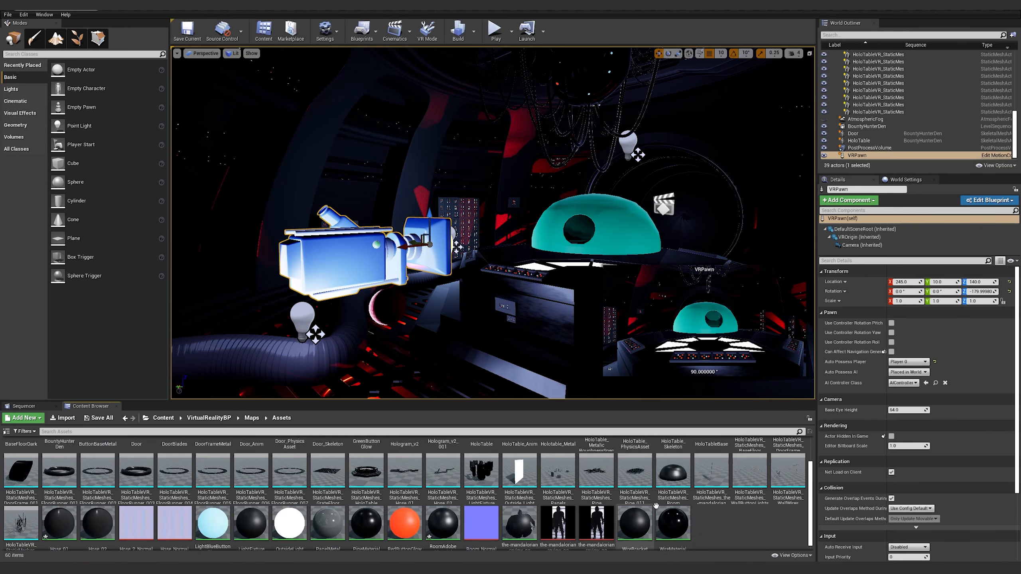
scroll(737, 542, "up", 1)
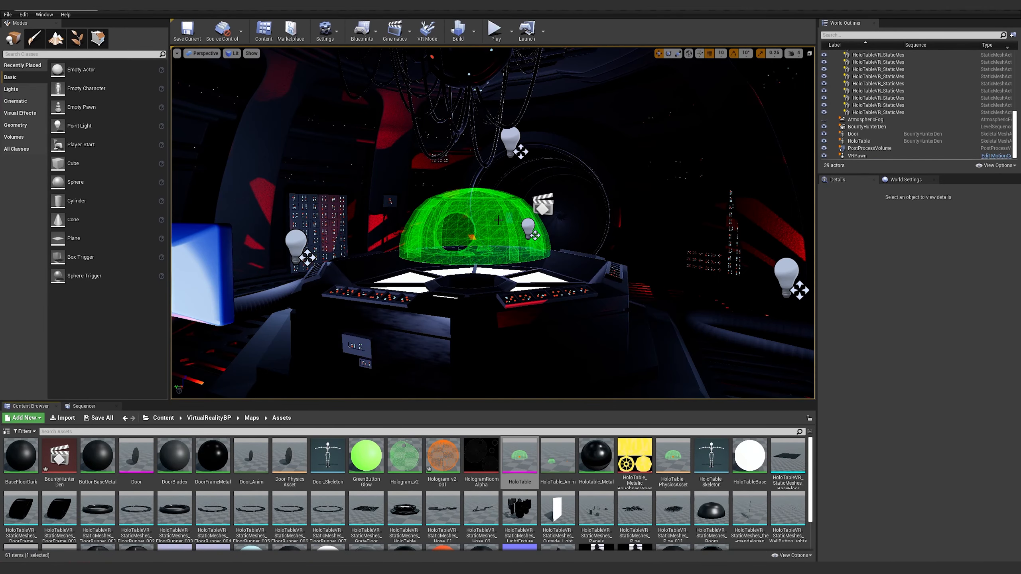
Step: Examine the green wireframe hologram dome up close and from farther away, and scrub the sequence to frame 102
scroll(514, 246, "up", 5)
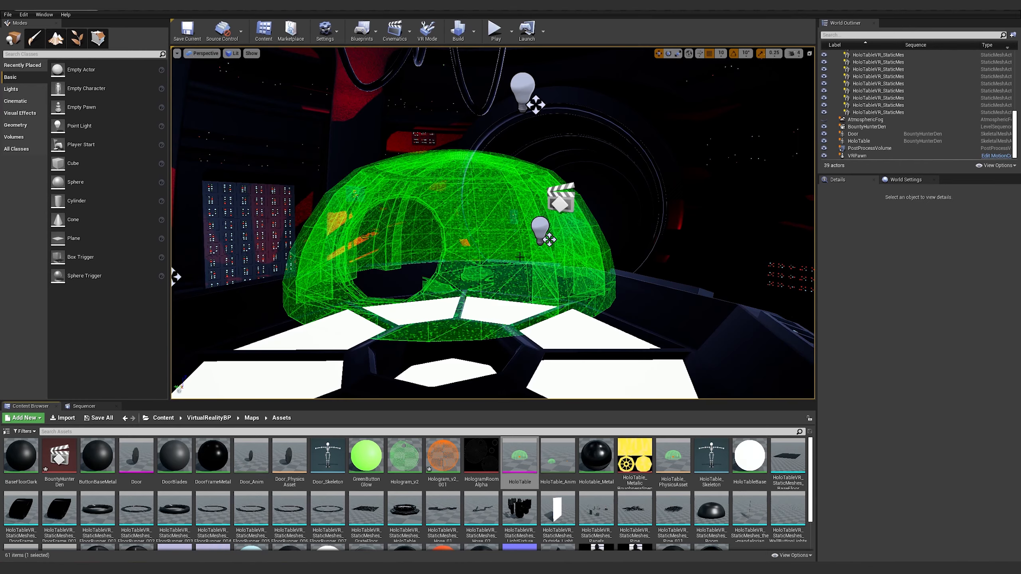
scroll(484, 265, "up", 4)
scroll(490, 268, "down", 8)
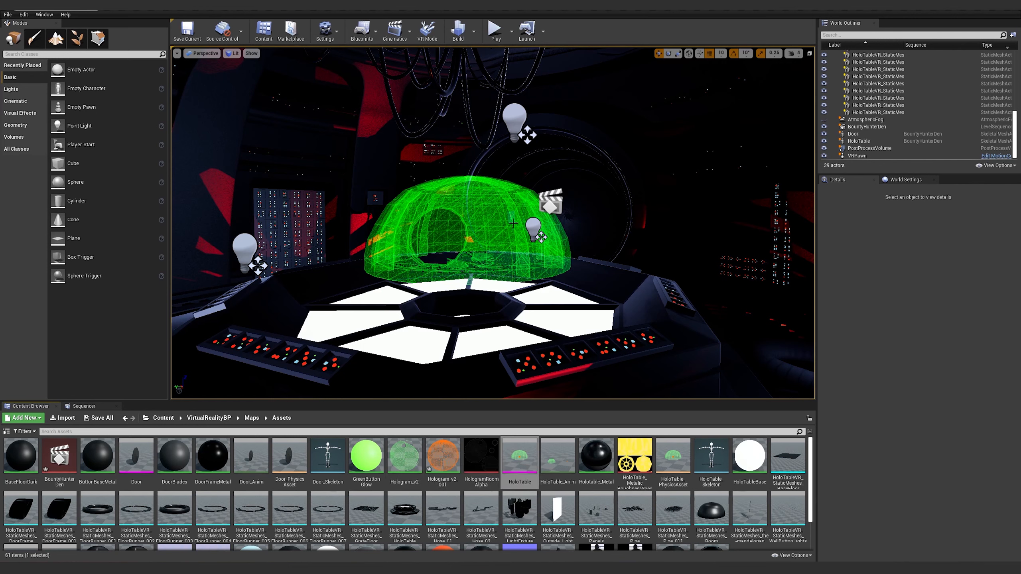
scroll(502, 251, "down", 4)
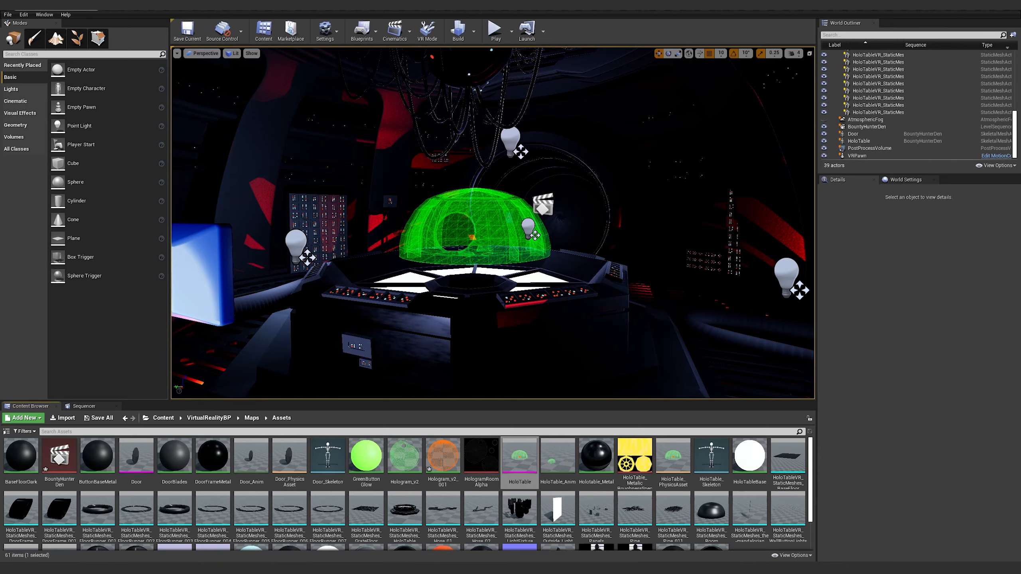
right_click_drag(554, 282, 466, 270)
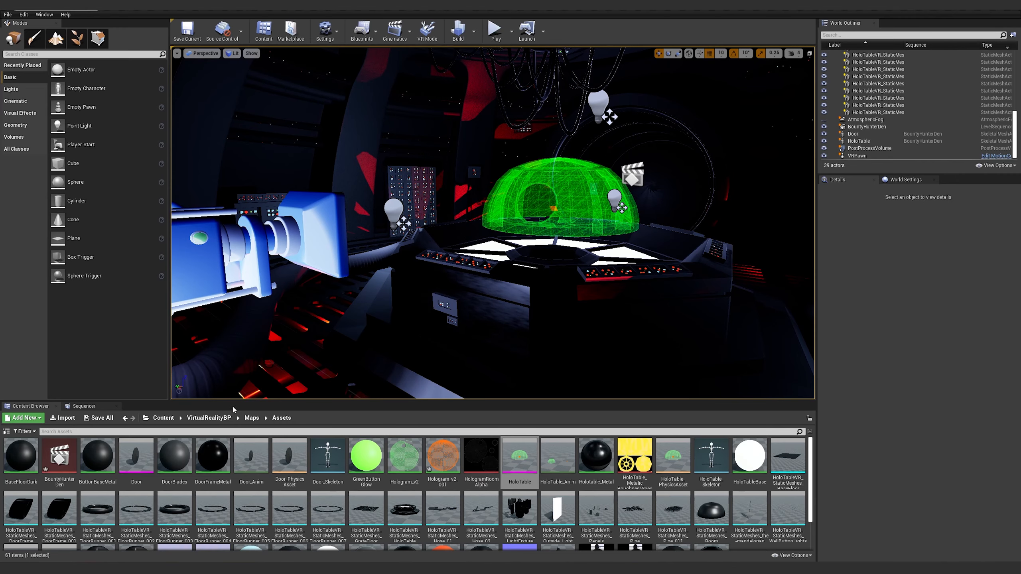
left_click(83, 406)
left_click_drag(406, 427, 379, 432)
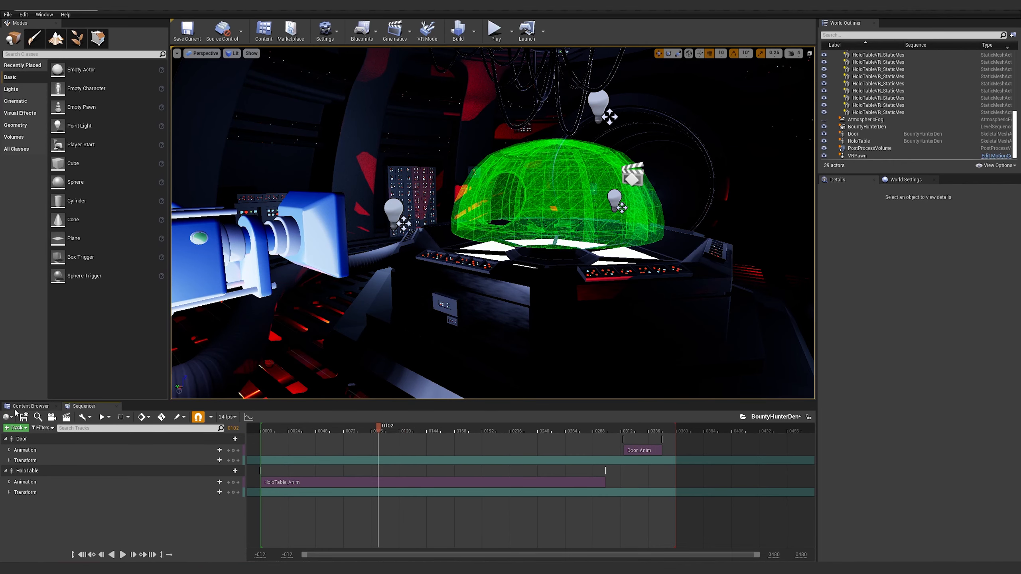
Step: Examine the HoloTable's hologram materials and the material parameter collections available as a track for the BountyHunterDen sequence
left_click(31, 406)
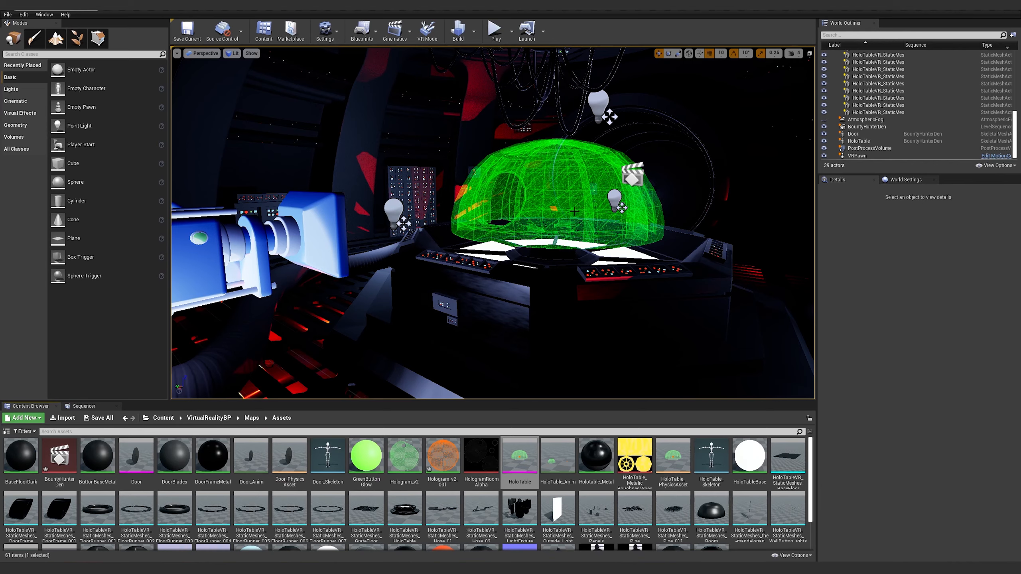
left_click(577, 168)
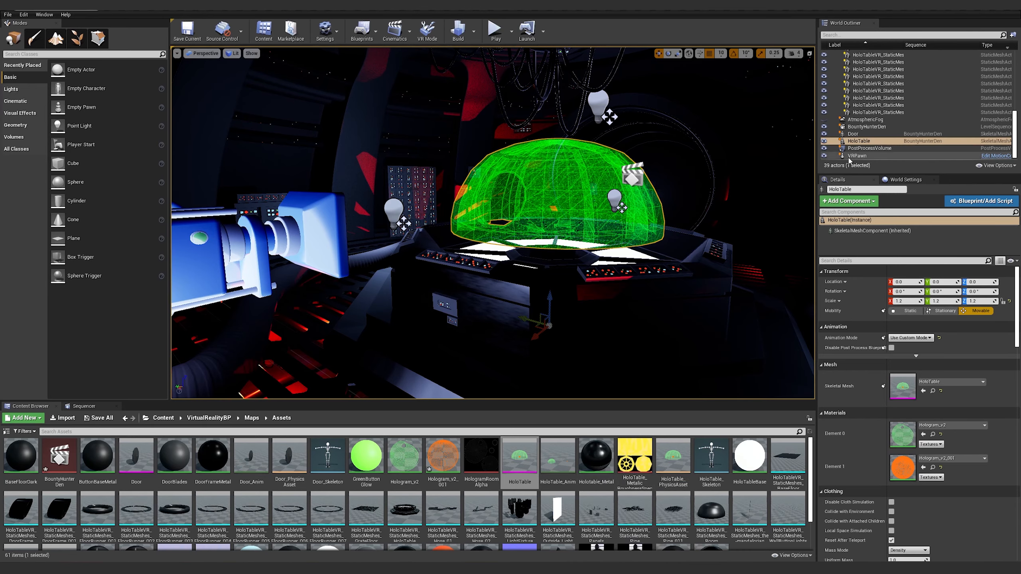
left_click(856, 128)
left_click(917, 326)
left_click(16, 427)
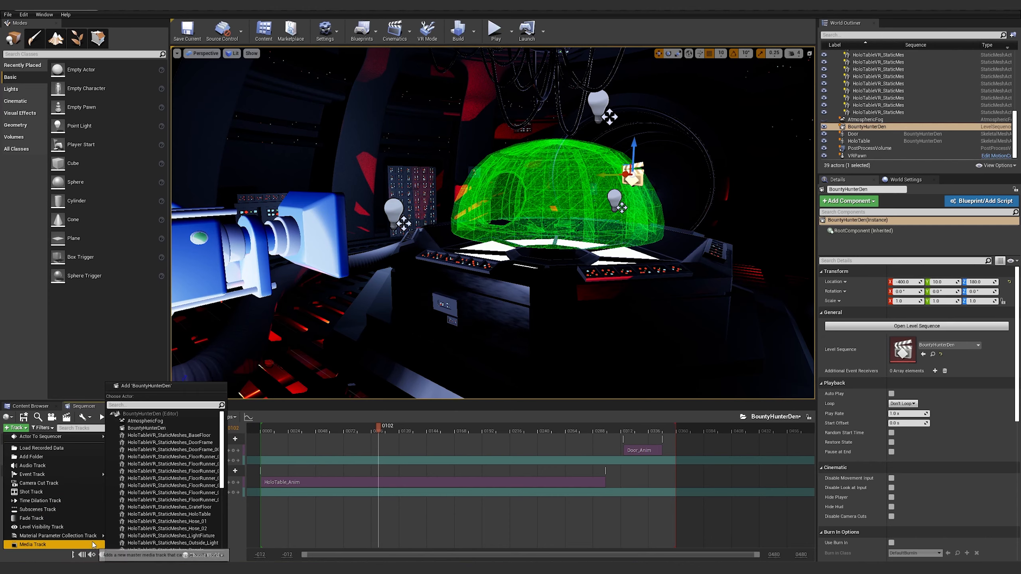
mouse_move(88, 539)
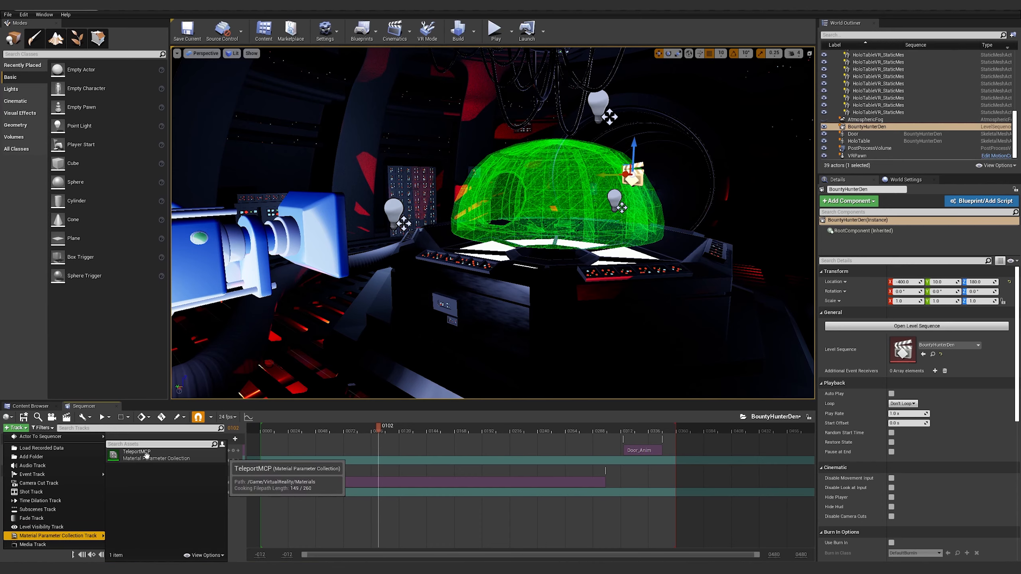
left_click(233, 238)
Step: Create a Material Parameter Collection in the Assets folder and name it FadeControl
left_click(30, 406)
right_click(758, 519)
mouse_move(772, 466)
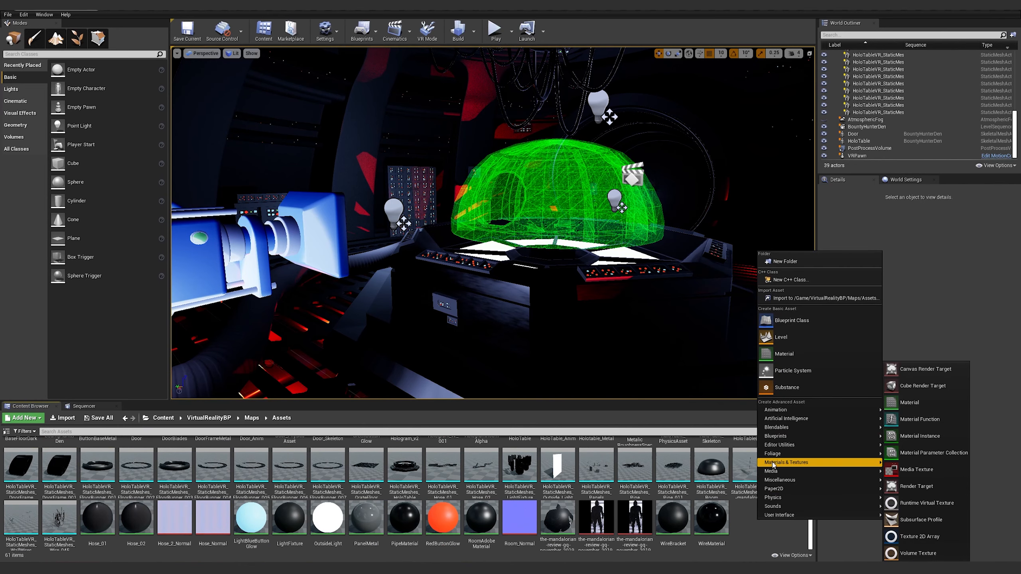
right_click(740, 528)
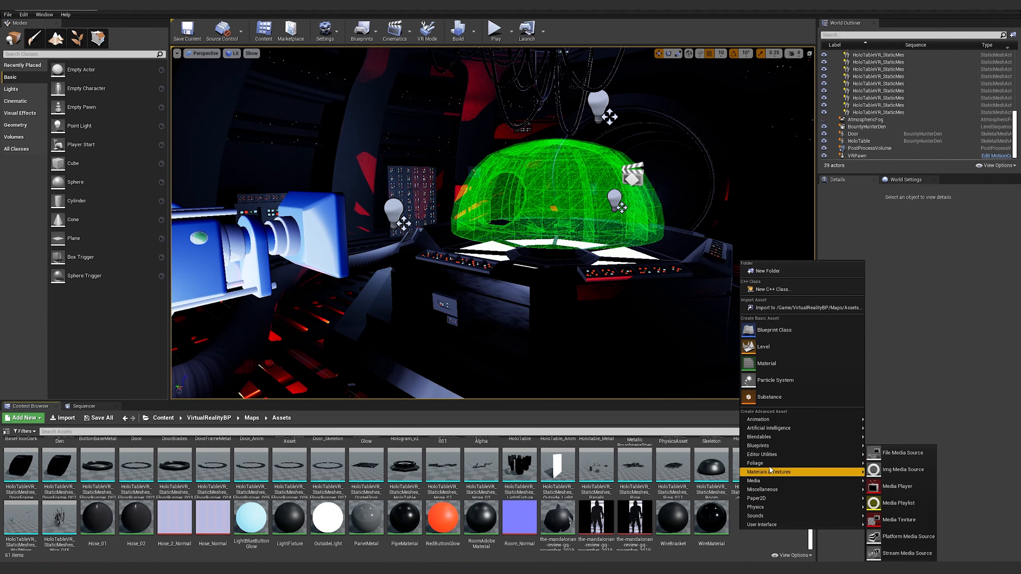
mouse_move(770, 472)
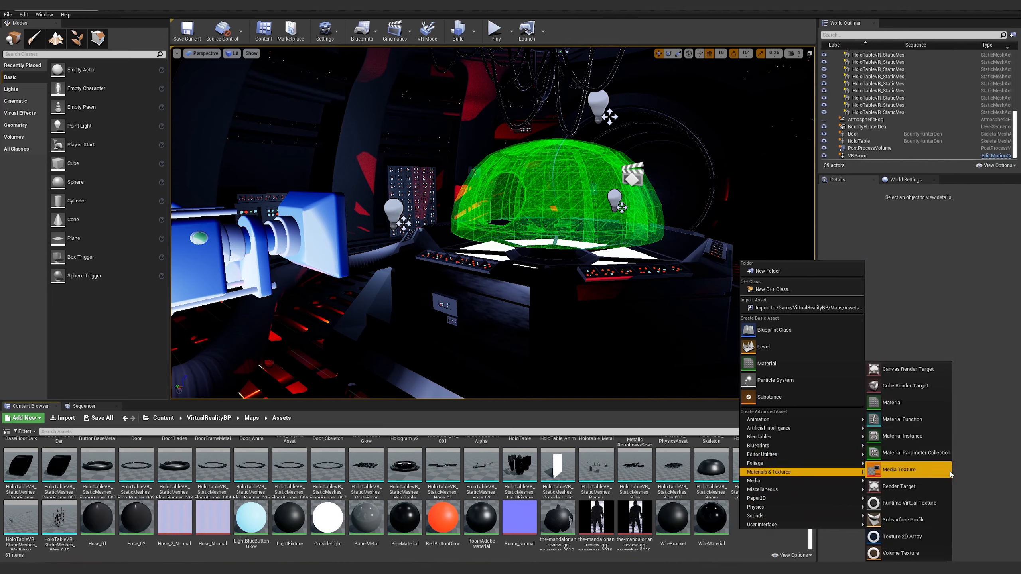
left_click(912, 453)
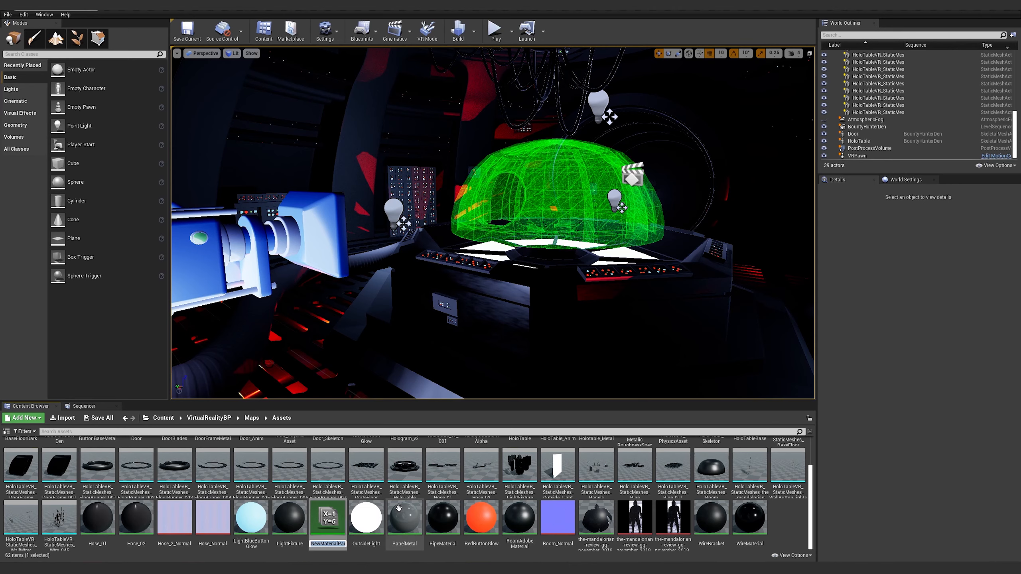
key("shift")
type("FadeOut")
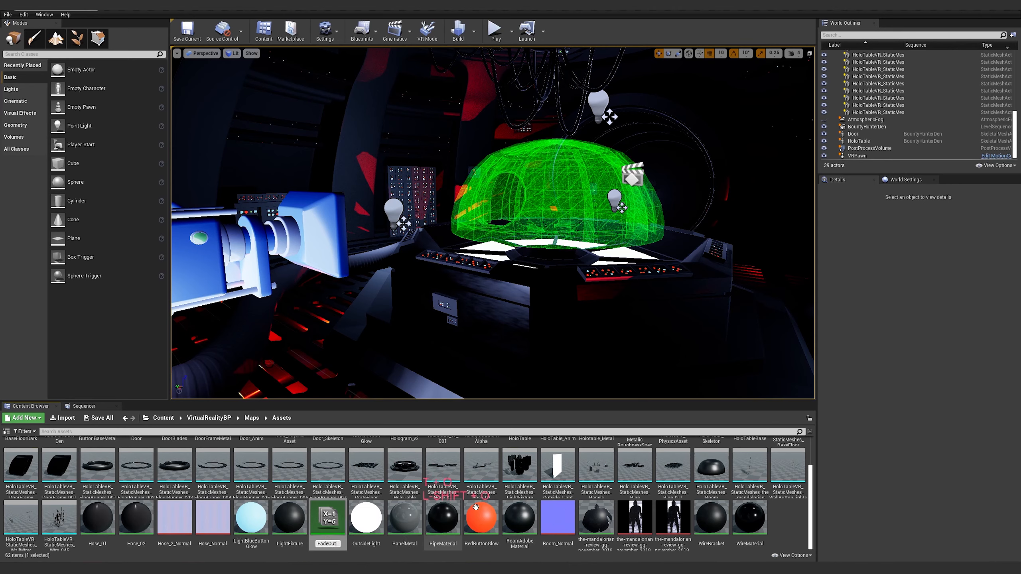
key("BackSpace")
key("BackSpace")
key("BackSpace")
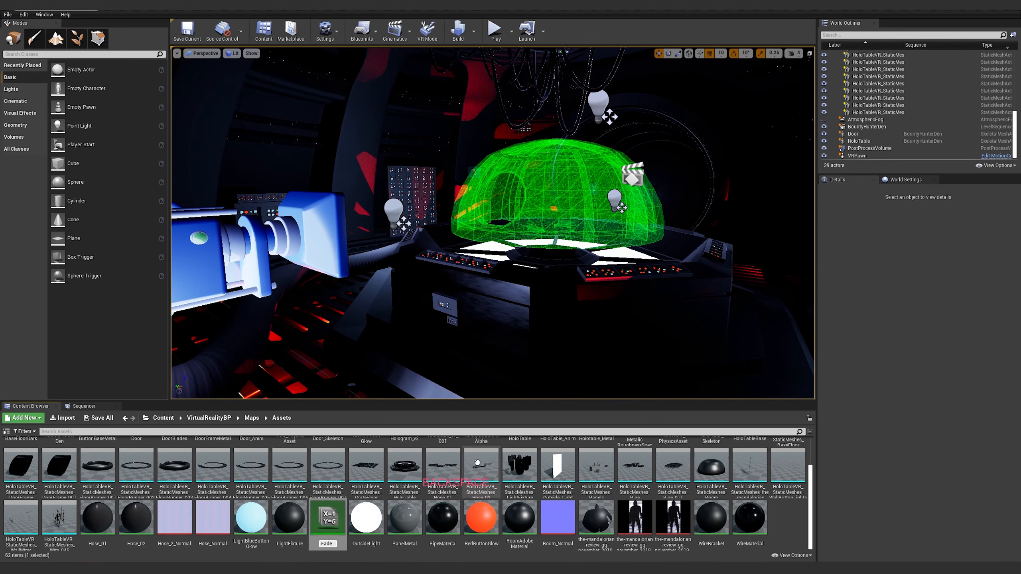
type("Control")
key("Return")
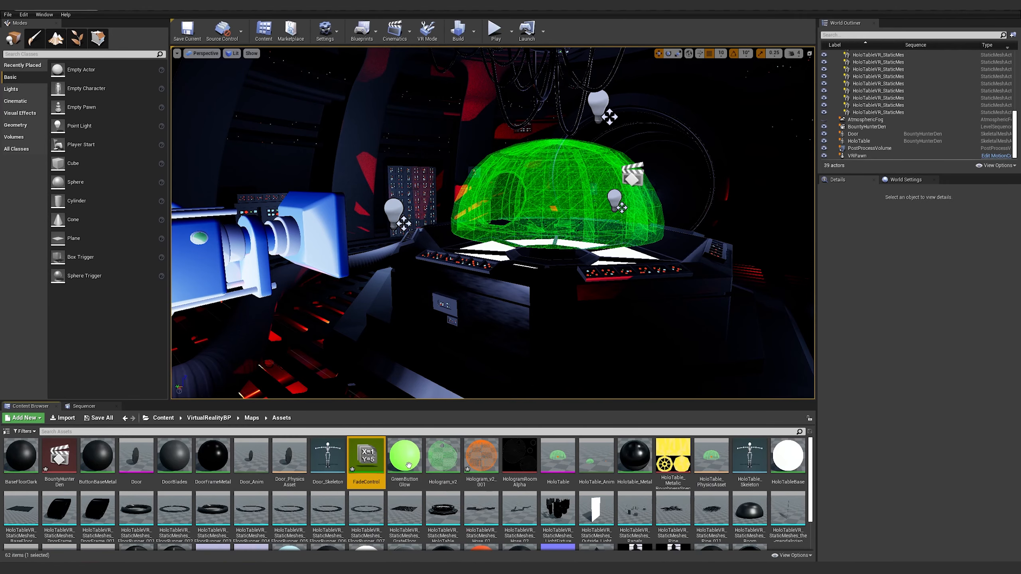
Step: Add a scalar parameter named Fade with a default value of 1 to the FadeControl collection
double_click(366, 459)
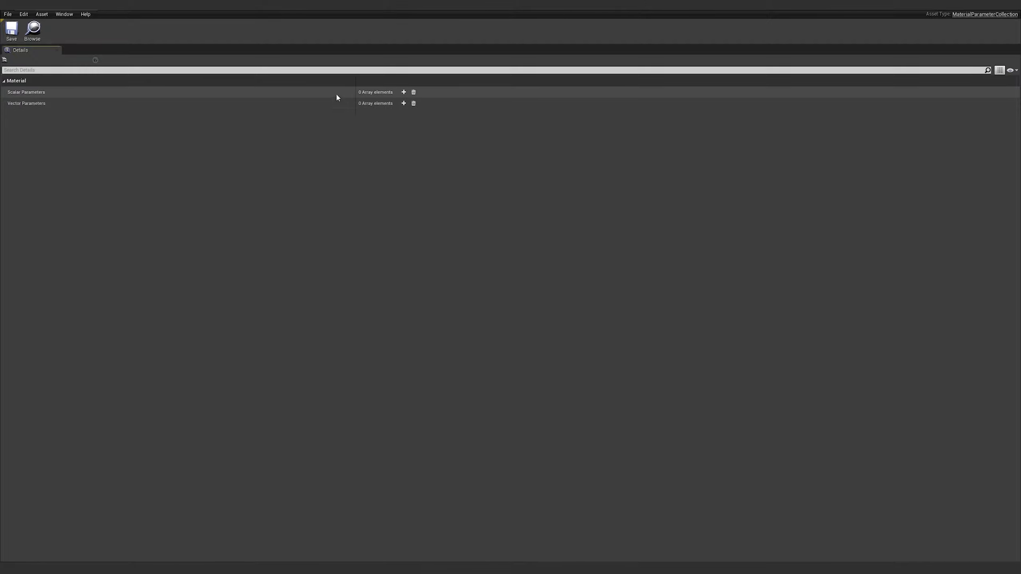
left_click(404, 93)
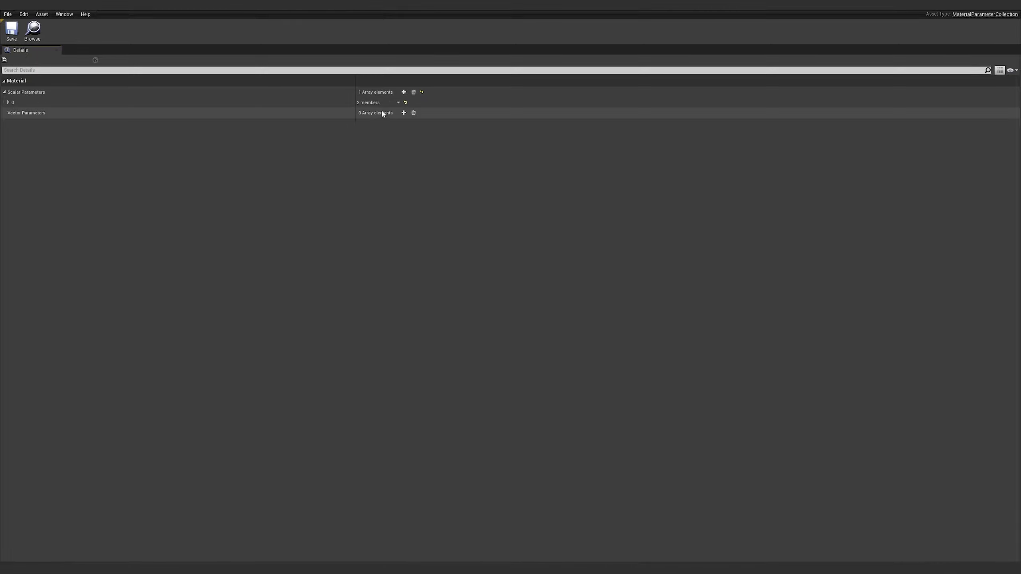
left_click(9, 103)
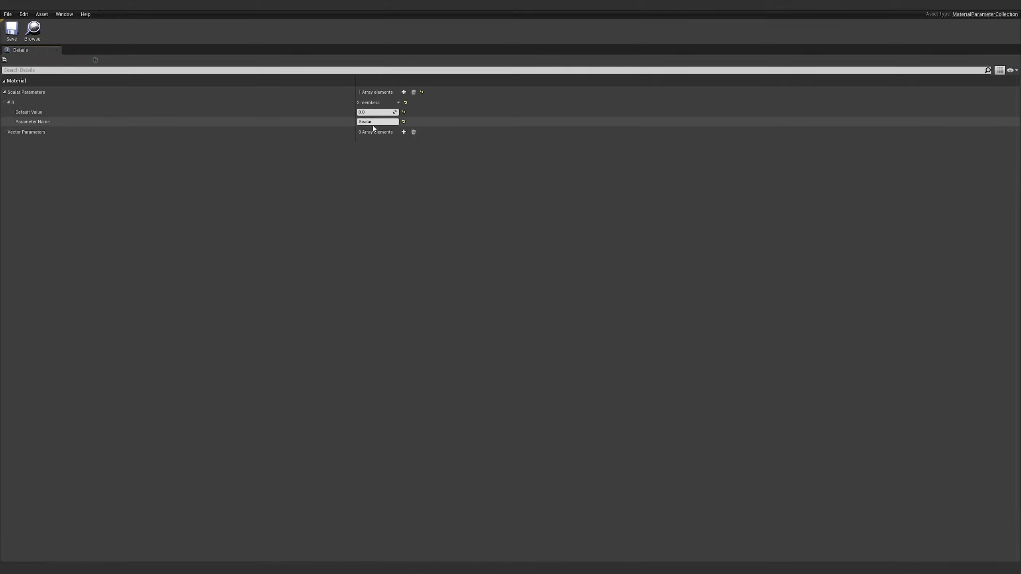
left_click(385, 122)
type("Fade")
key("Return")
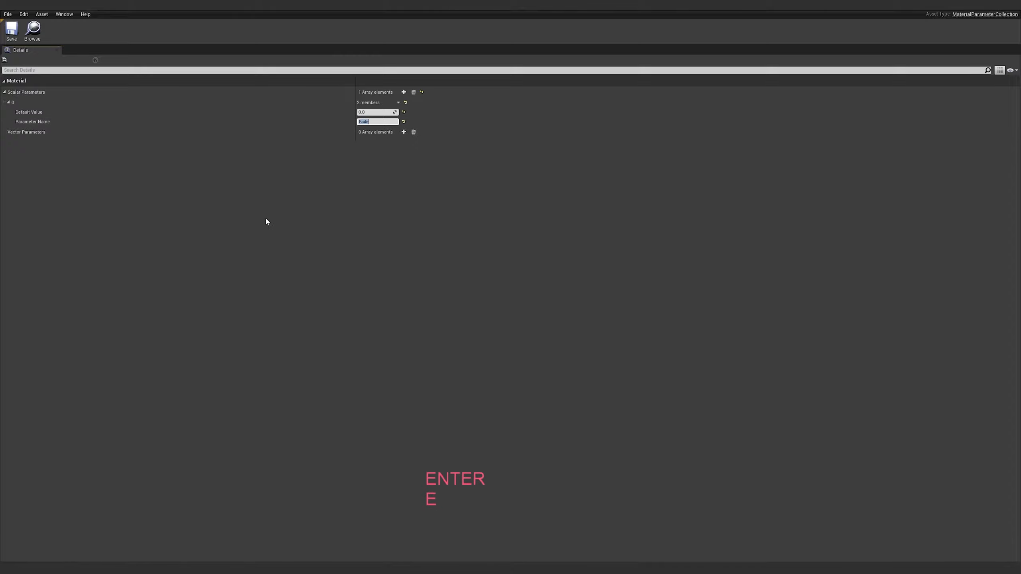
left_click(374, 112)
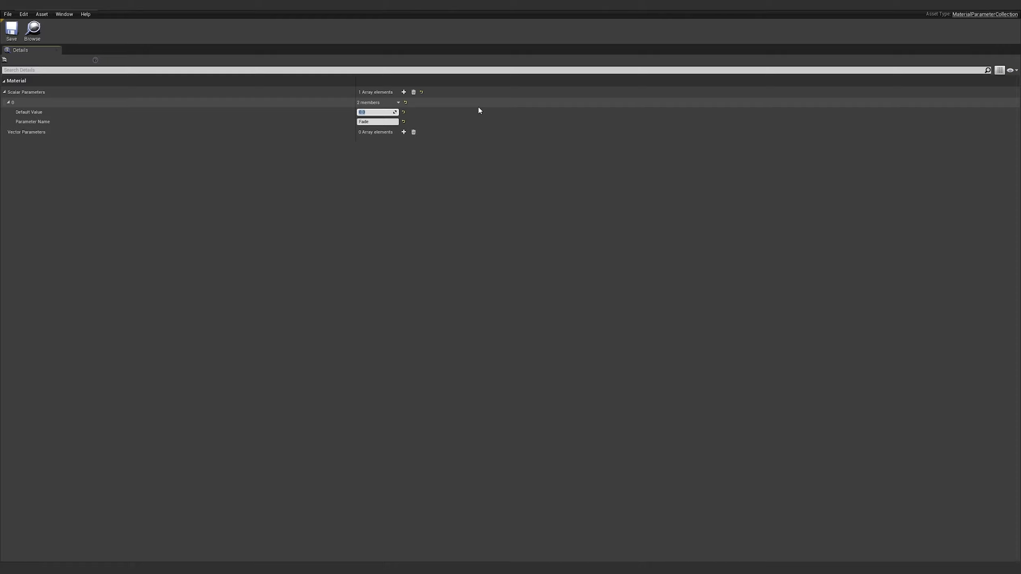
type("1")
key("Return")
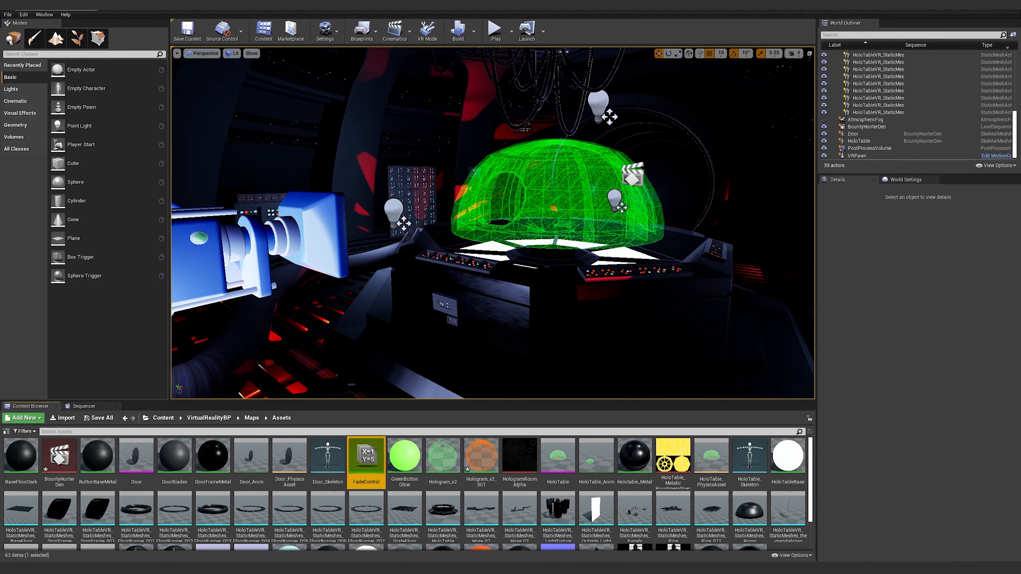
Step: Open the Hologram_v2 material and add the FadeControl collection to its graph as a parameter node
double_click(442, 457)
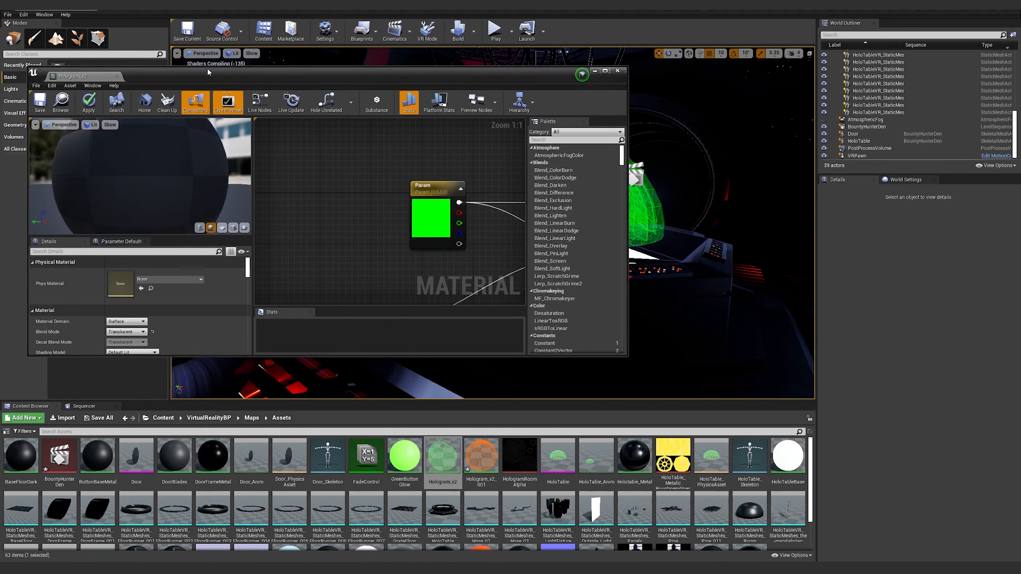
left_click_drag(209, 72, 436, 109)
left_click(366, 457)
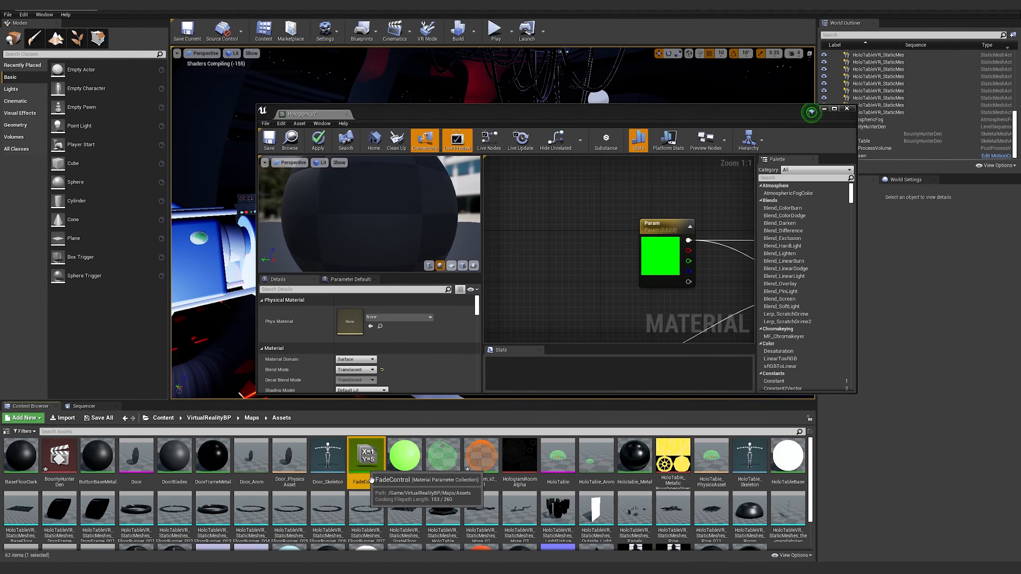
left_click_drag(366, 456, 568, 291)
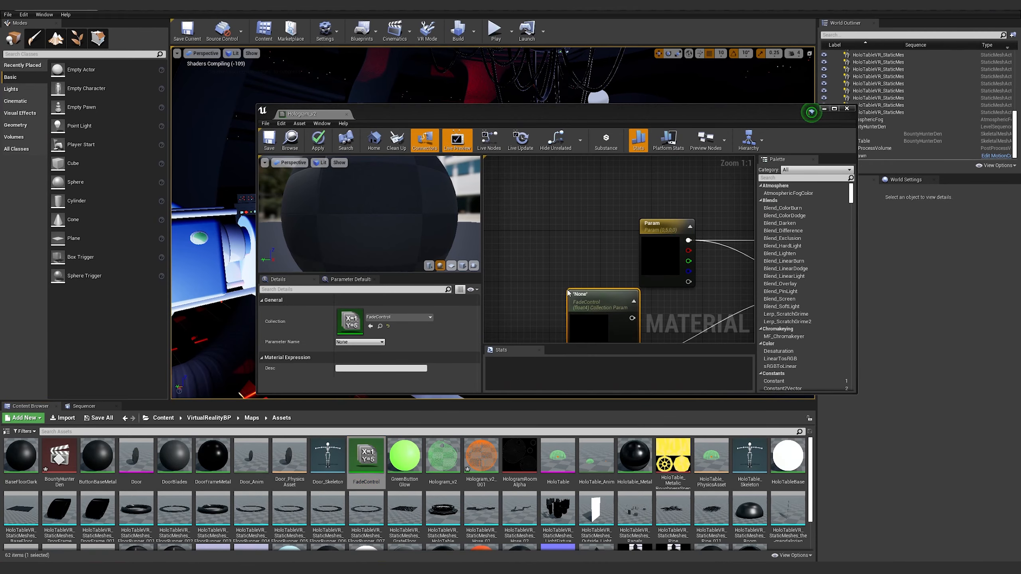
Step: Maximize the material editor and arrange the graph with the Texture Sample node above the FadeControl node
double_click(667, 112)
left_click_drag(449, 246, 482, 274)
left_click_drag(482, 207, 451, 223)
left_click_drag(490, 290, 489, 278)
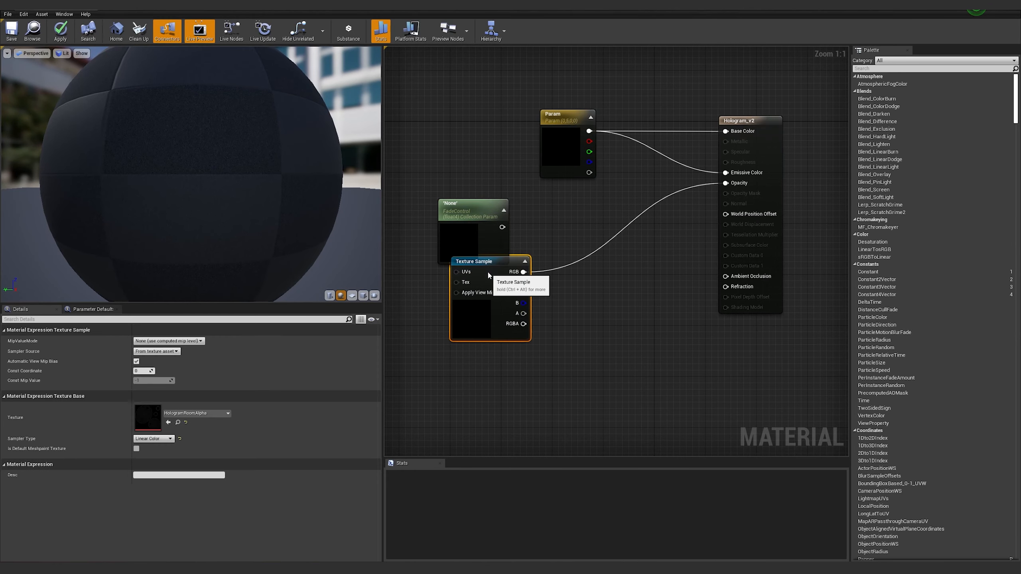
left_click_drag(468, 226, 589, 391)
left_click_drag(456, 272, 464, 185)
left_click_drag(582, 366, 486, 290)
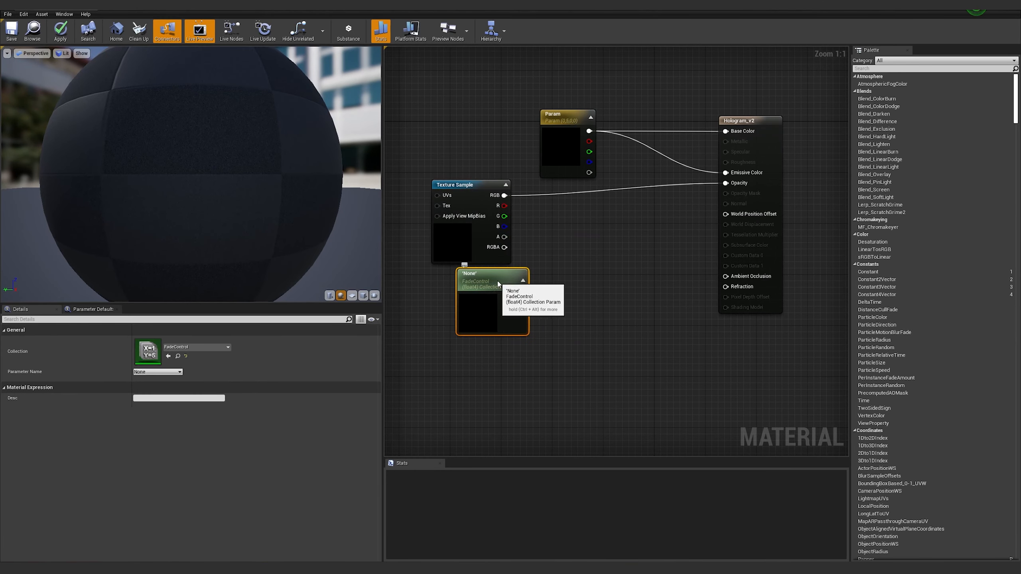
Step: Set the FadeControl node's parameter name to Fade, collapse its preview and place it below the Texture Sample node
left_click(161, 372)
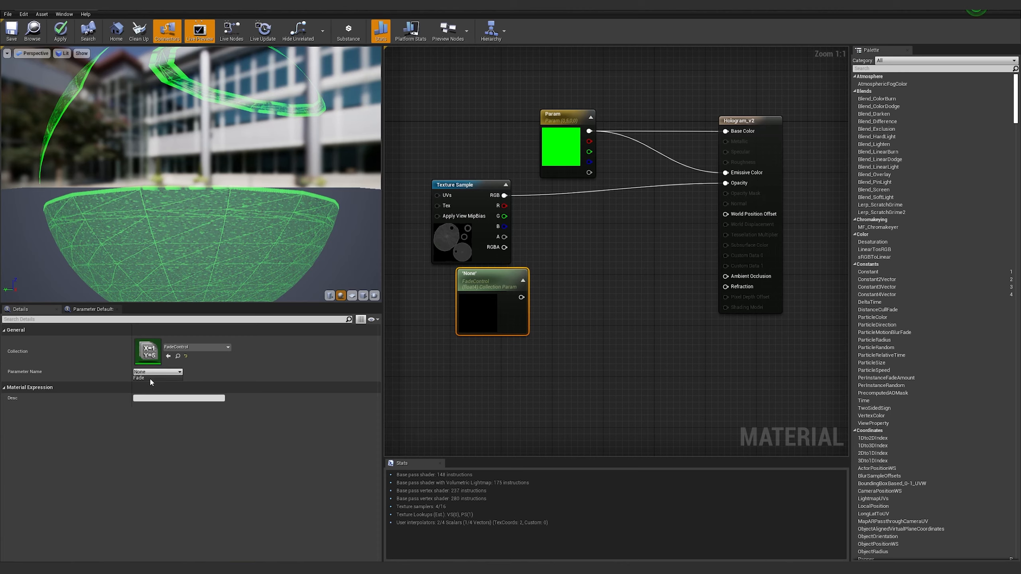
left_click(141, 378)
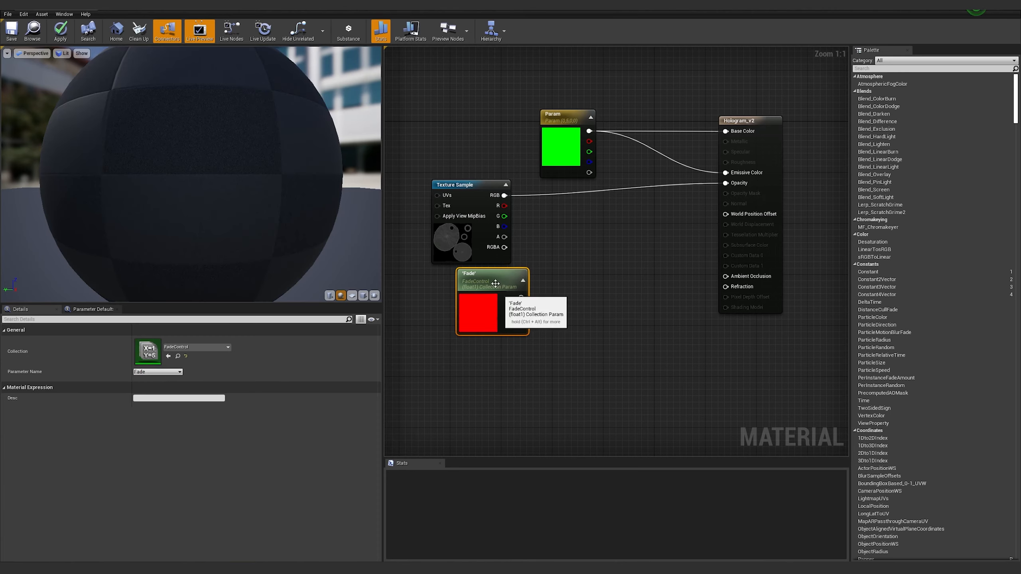
left_click_drag(482, 316, 495, 329)
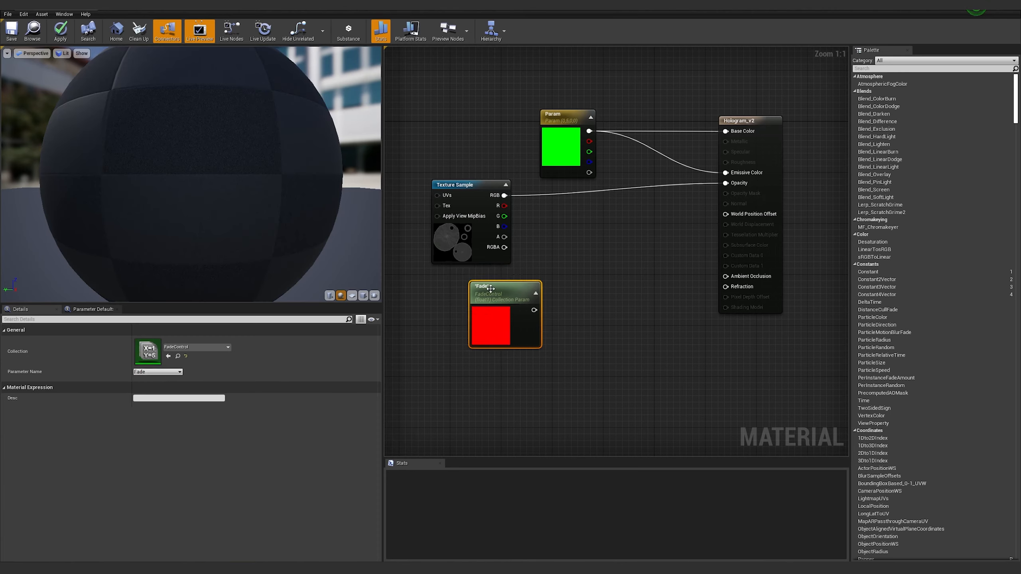
left_click(535, 293)
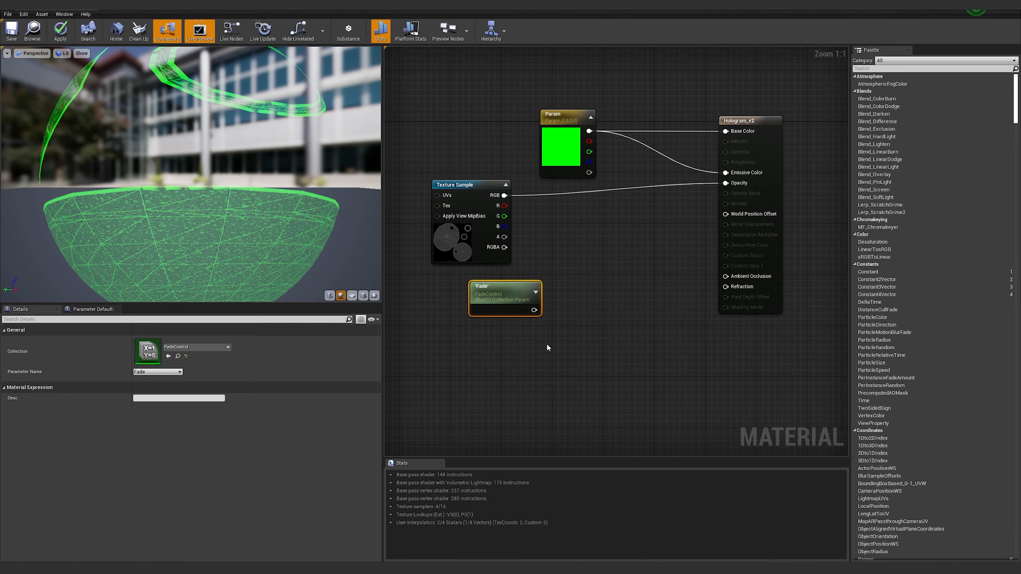
left_click_drag(508, 297, 512, 302)
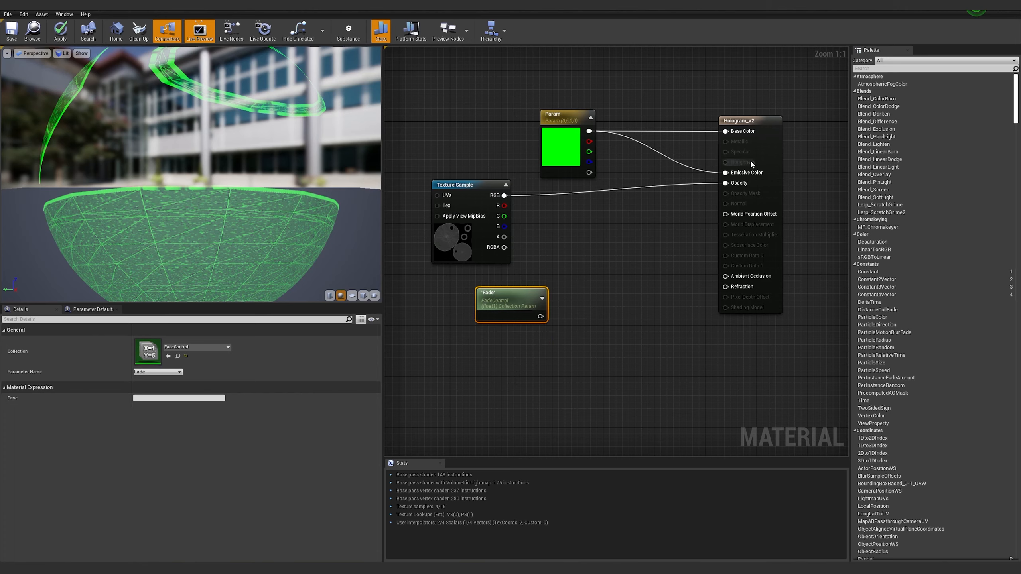
left_click(632, 283)
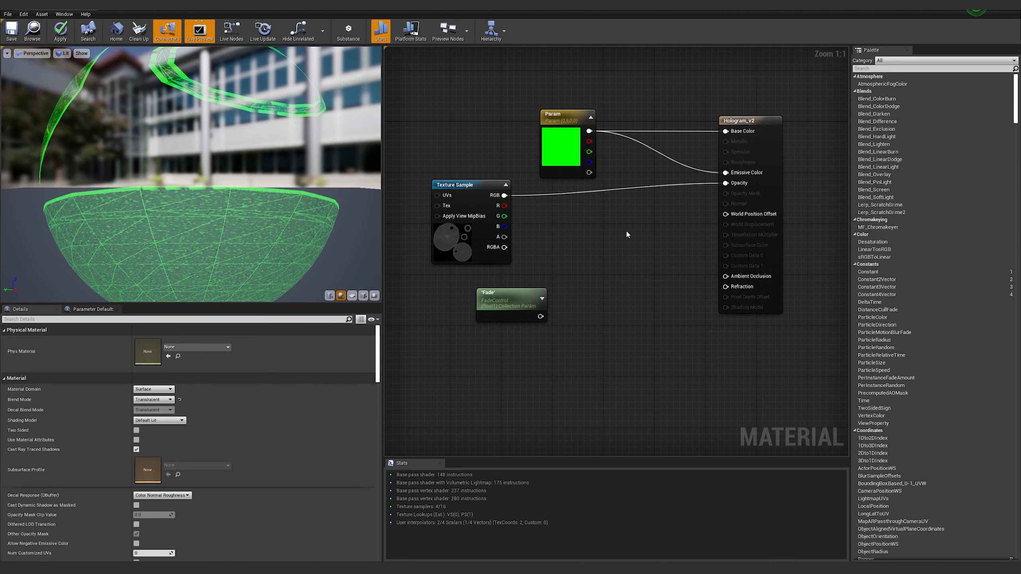
Step: Add a Multiply node with the texture's RGB into A and Fade into B, and feed its result into Opacity
right_click(596, 239, "shift")
type("mul")
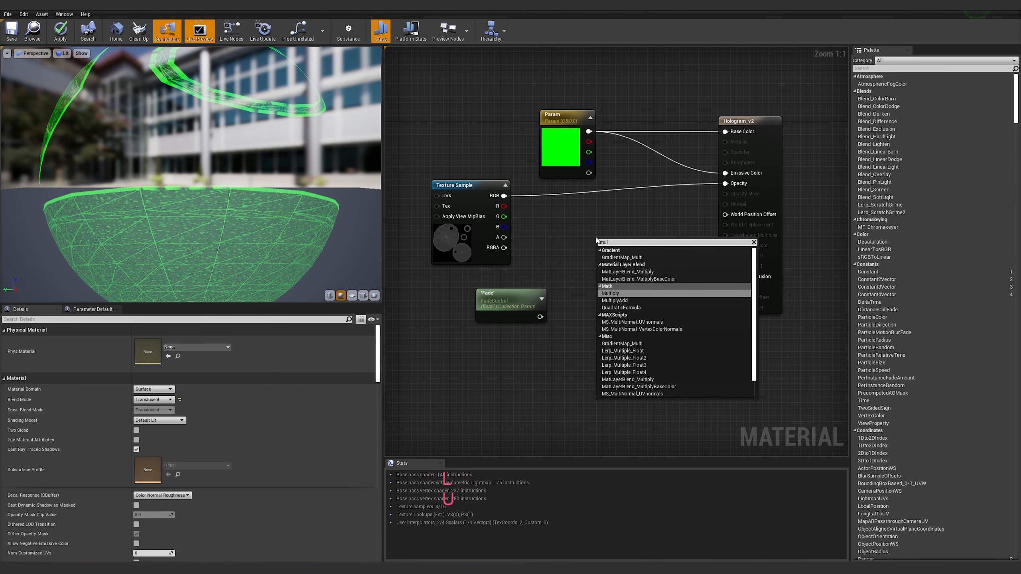
key("Return")
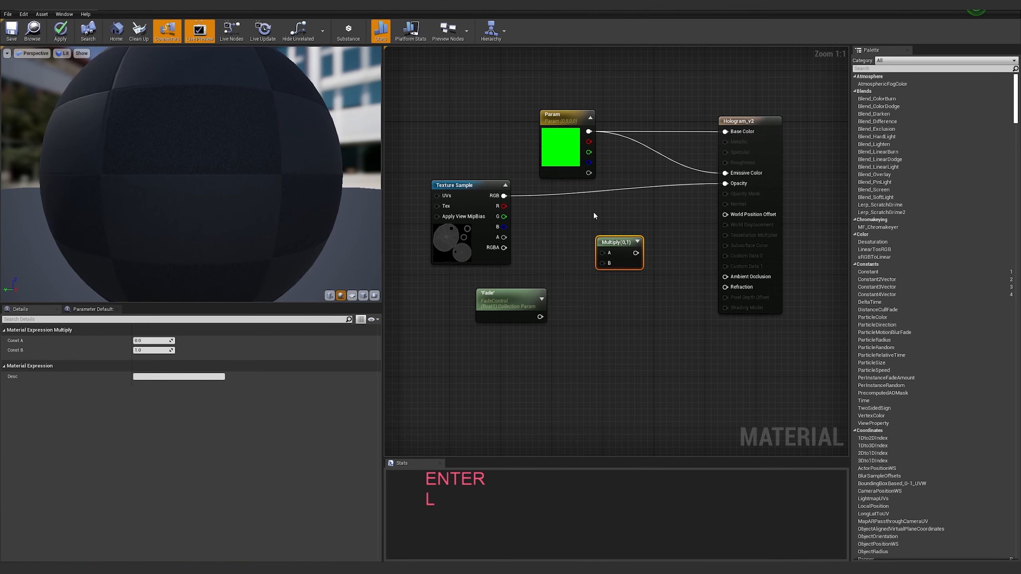
left_click_drag(504, 196, 602, 253)
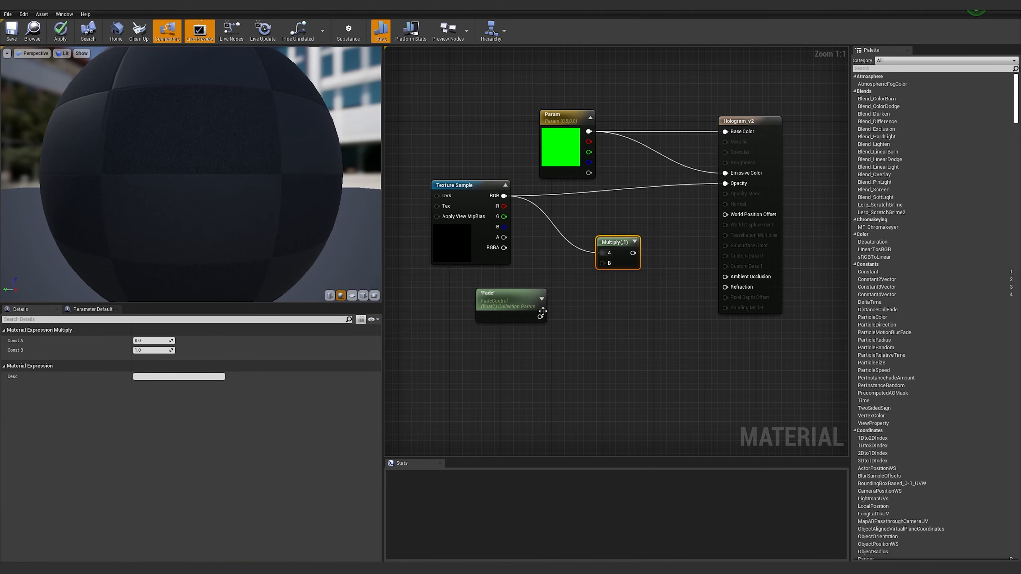
left_click_drag(540, 317, 725, 184)
left_click(664, 343)
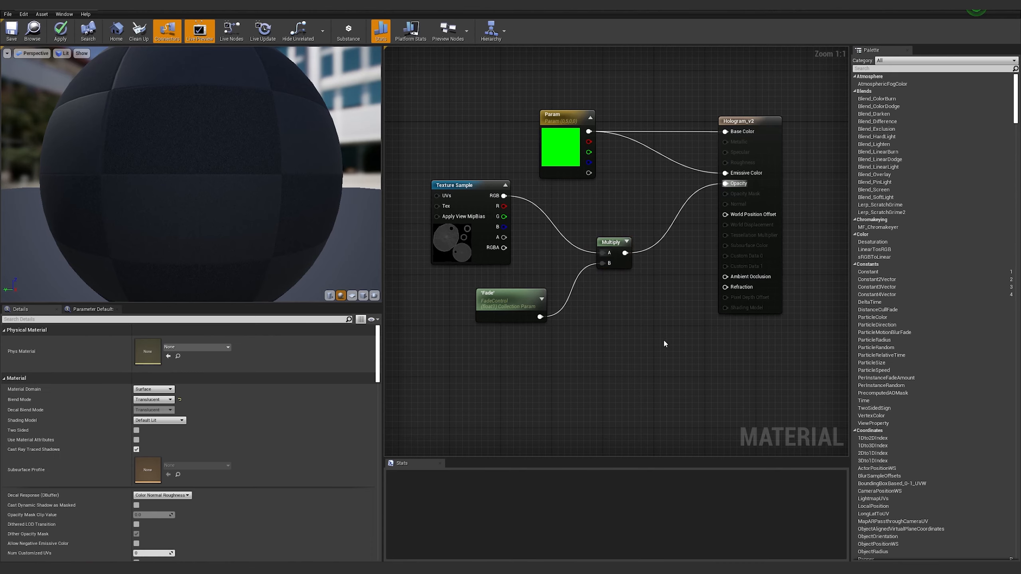
Step: Apply the Multiply and Fade node changes to the Hologram_v2 material
left_click(611, 245)
left_click(482, 304)
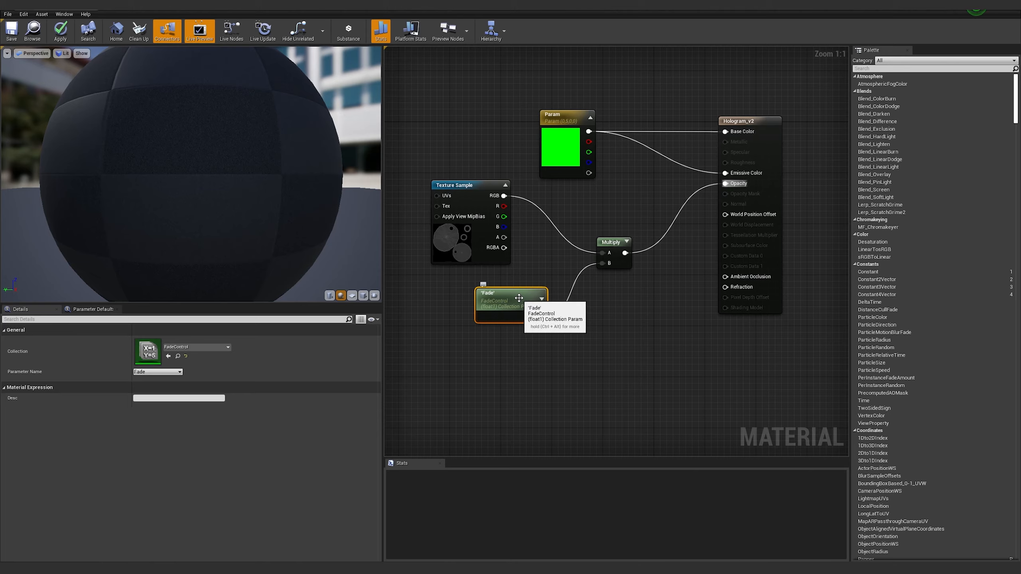
left_click(61, 32)
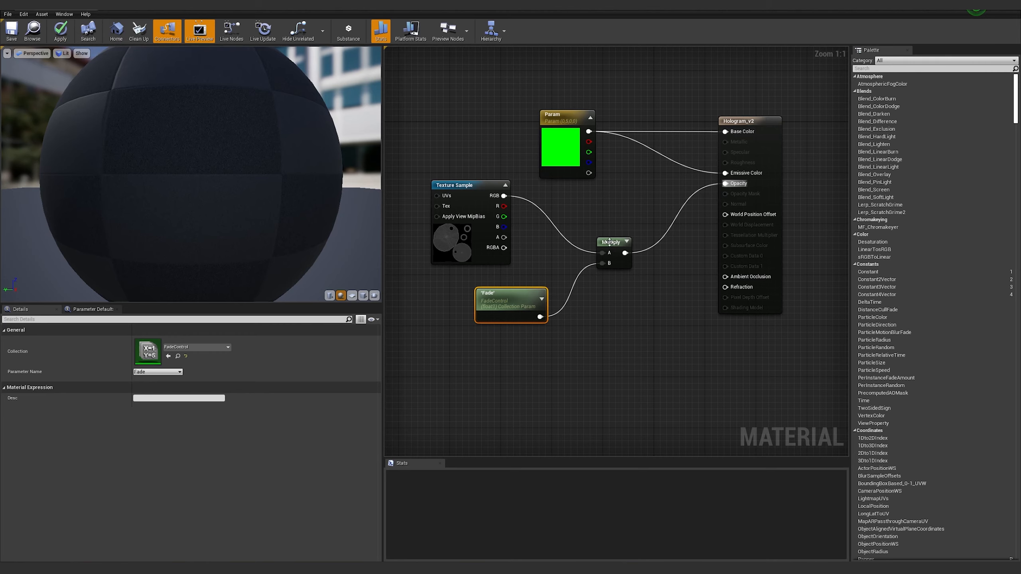
Step: Copy the Multiply and Fade nodes of the Hologram_v2 material and save the material
left_click(613, 242)
left_click(523, 294, "shift")
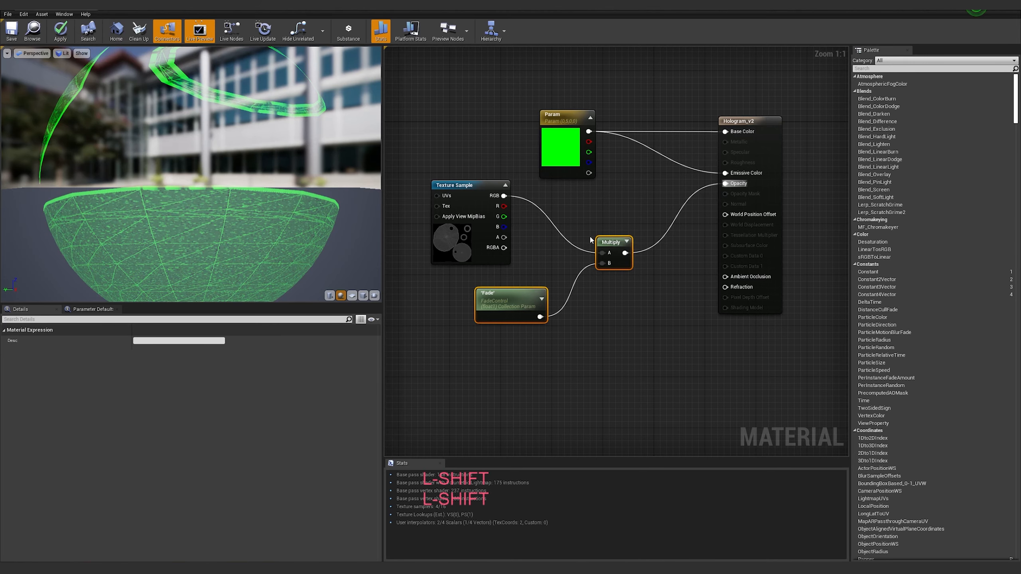
key("ctrl+c")
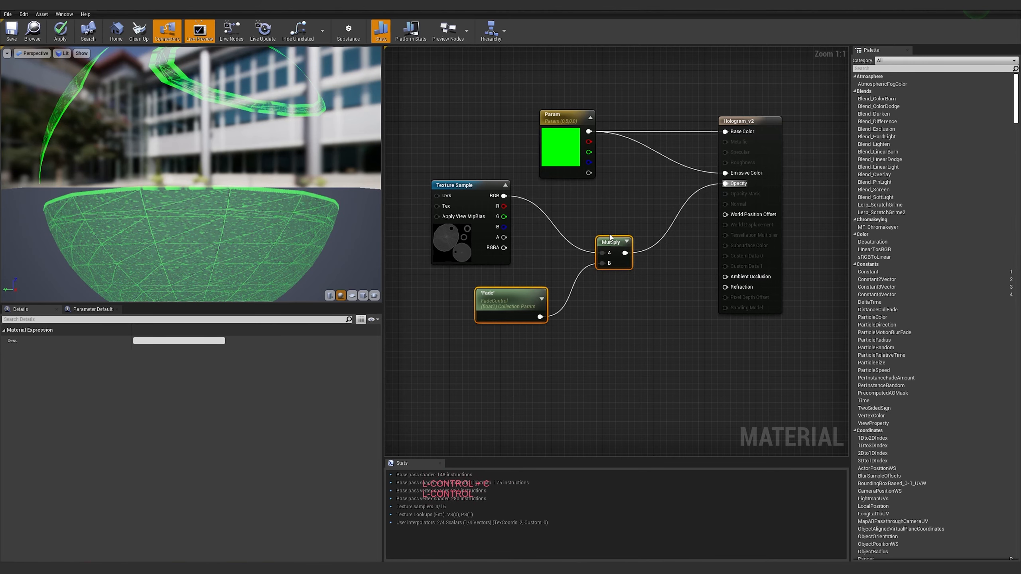
left_click(11, 32)
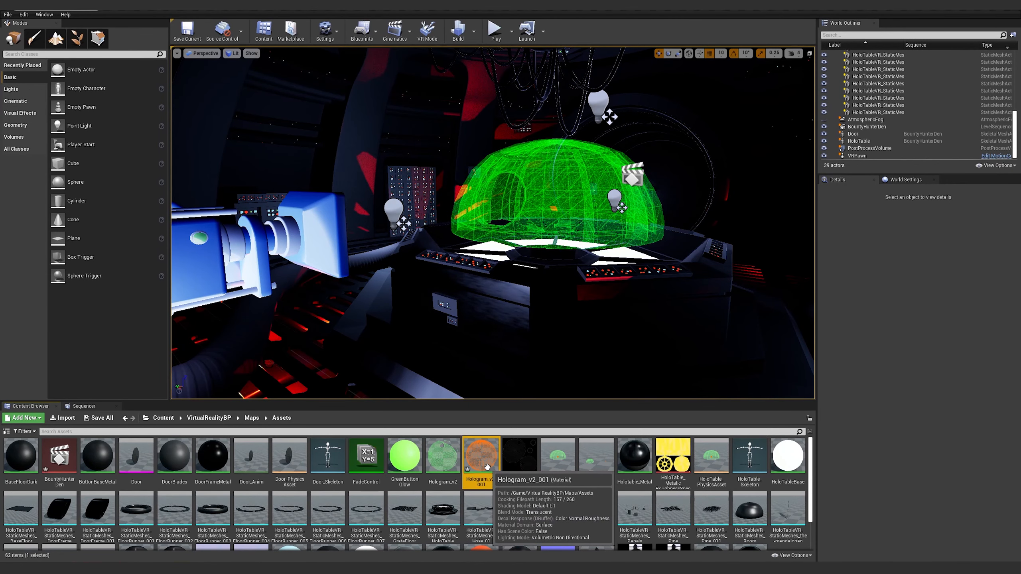
Step: Open the Hologram_v2_001 material, shift its output node up from the Param node, and review the Param, blend mode and wireframe settings
double_click(487, 466)
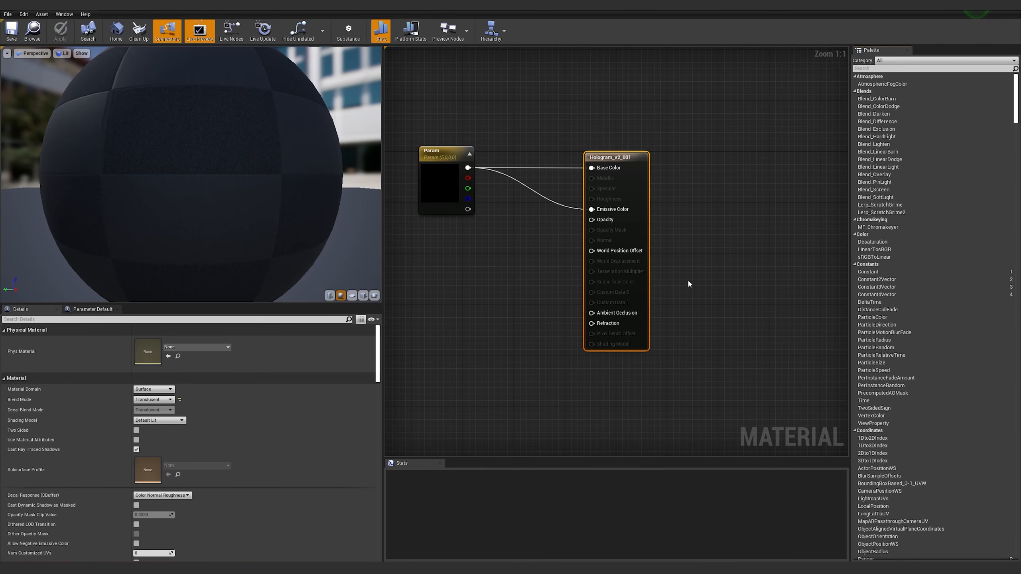
left_click_drag(642, 155, 656, 135)
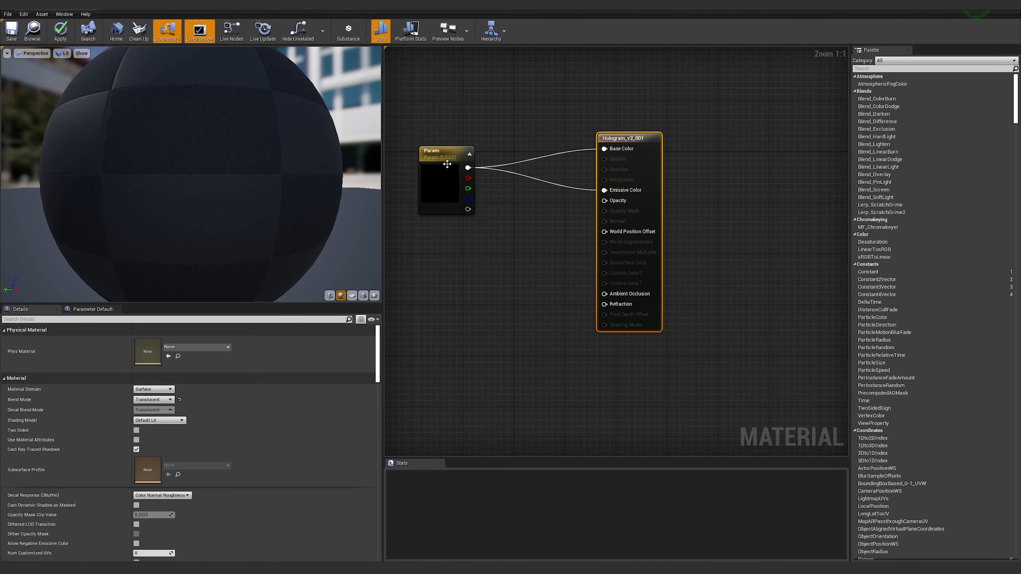
left_click(434, 166)
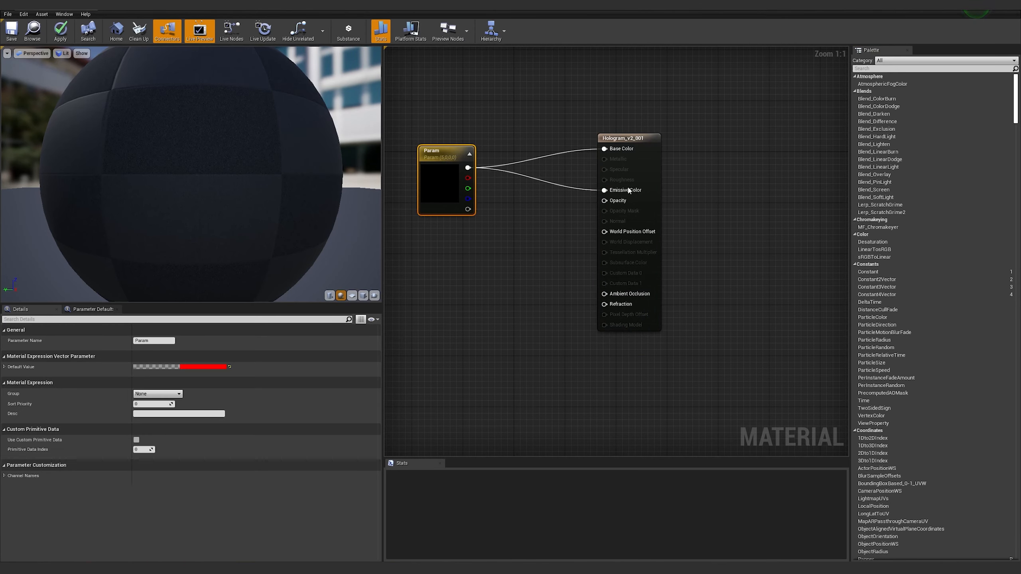
left_click(634, 143)
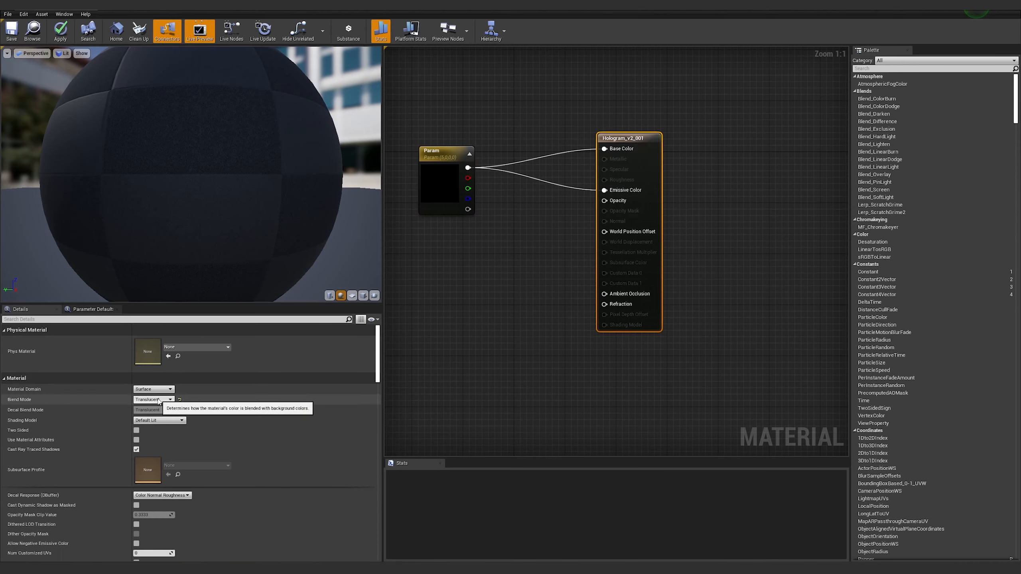
scroll(199, 417, "down", 2)
scroll(68, 471, "down", 3)
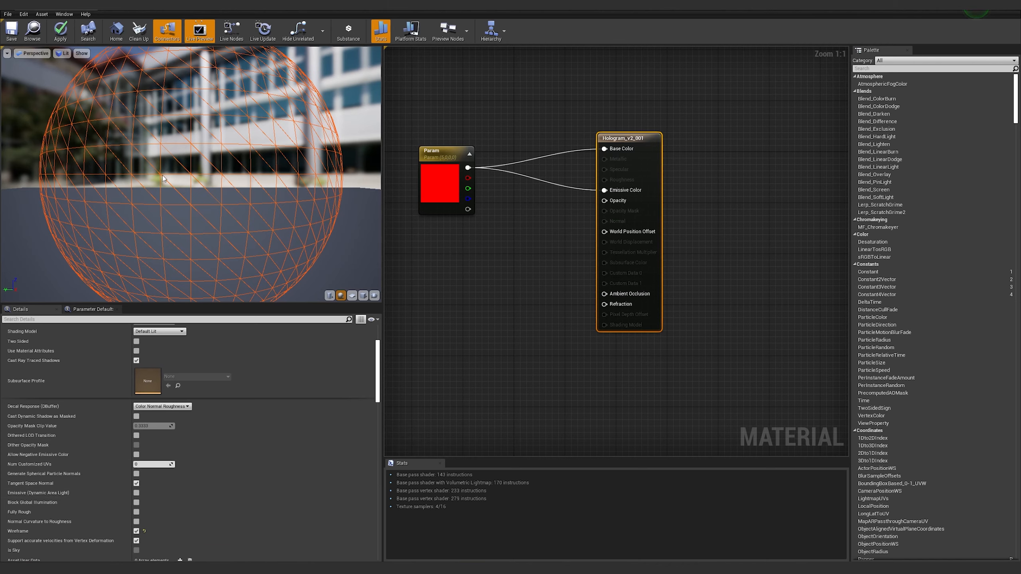
Step: Paste the Multiply and Fade nodes into Hologram_v2_001, place Multiply above Fade and feed its result into Opacity
left_click(539, 261)
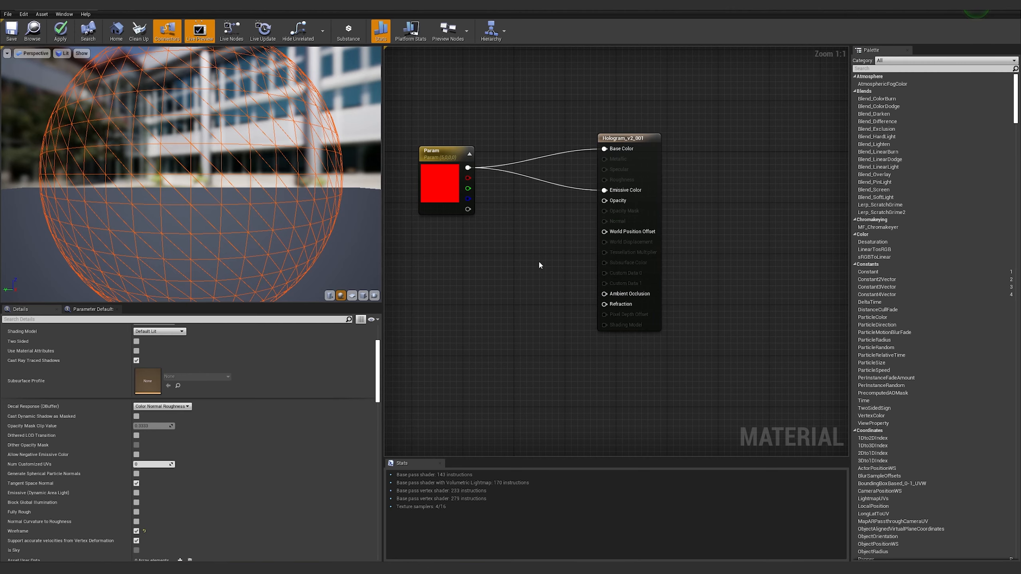
key("ctrl+v")
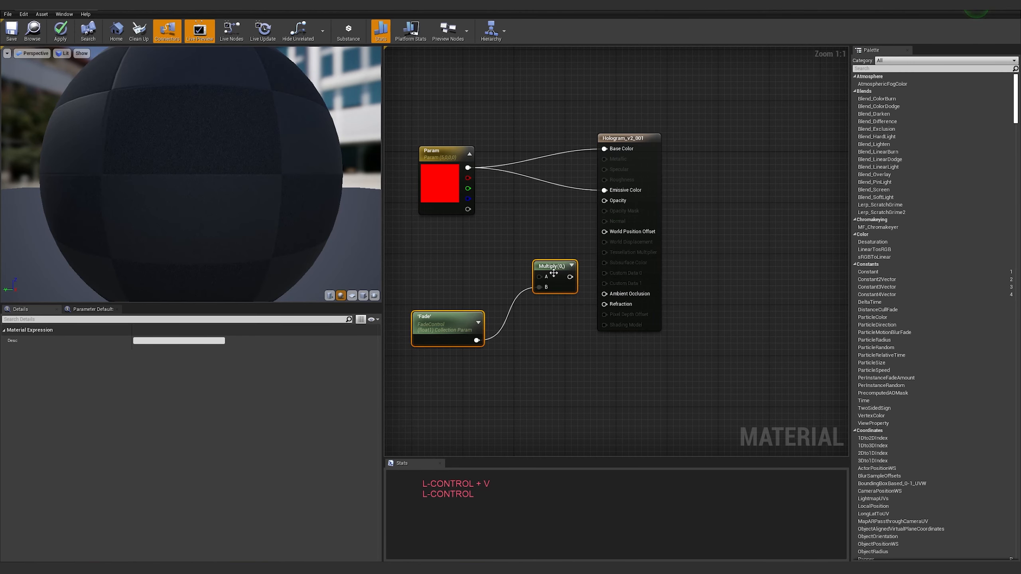
left_click(449, 329)
left_click_drag(549, 271, 606, 200)
left_click(521, 326)
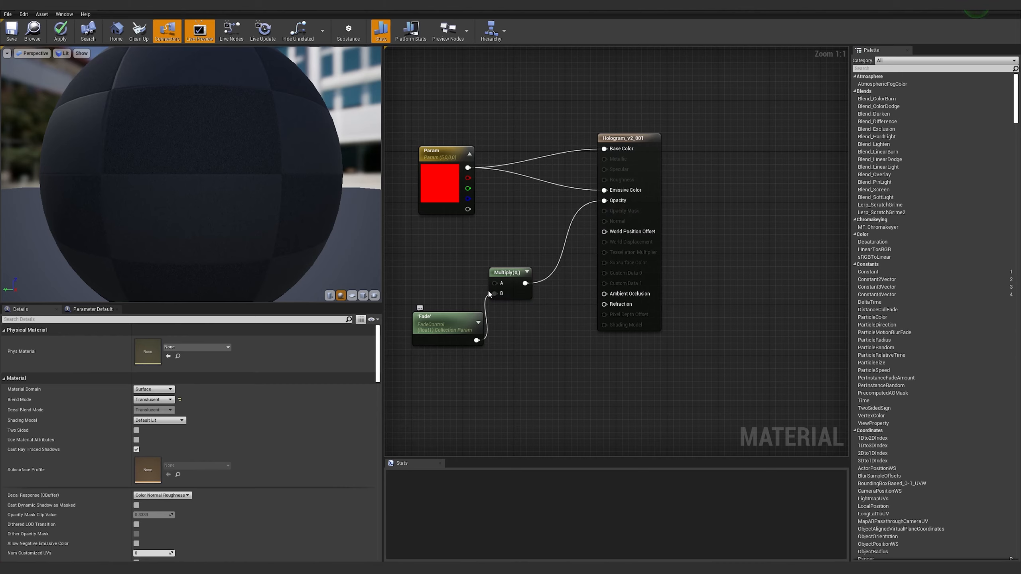
Step: Feed a new Constant node with the value 1 into the A input of Multiply
left_click_drag(495, 283, 436, 253)
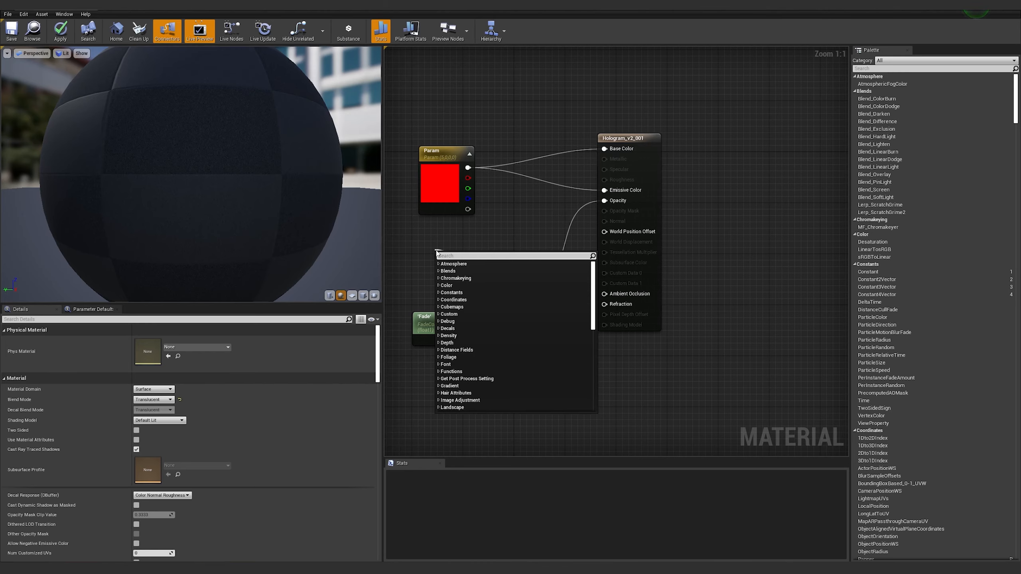
key("Return")
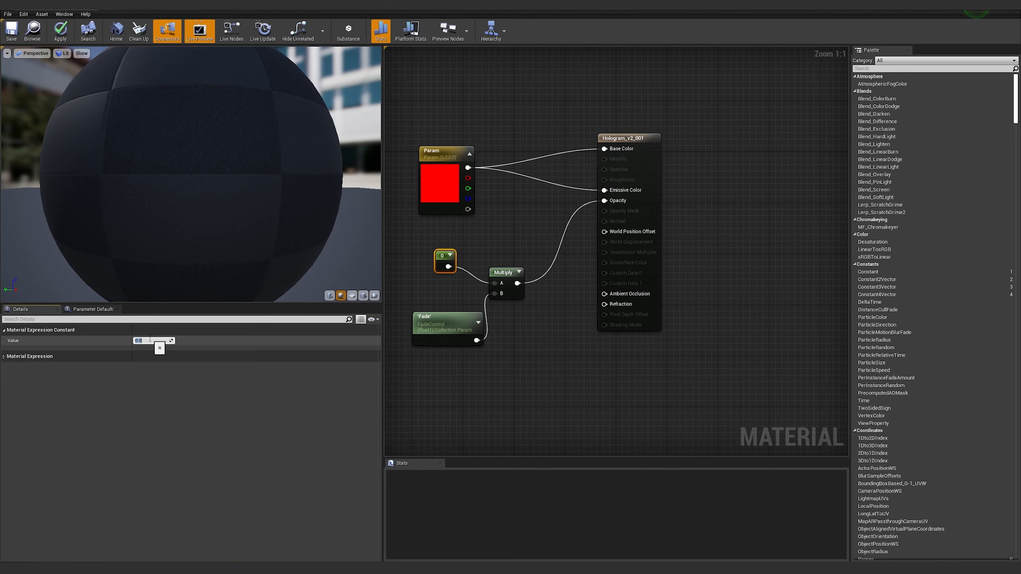
type("1")
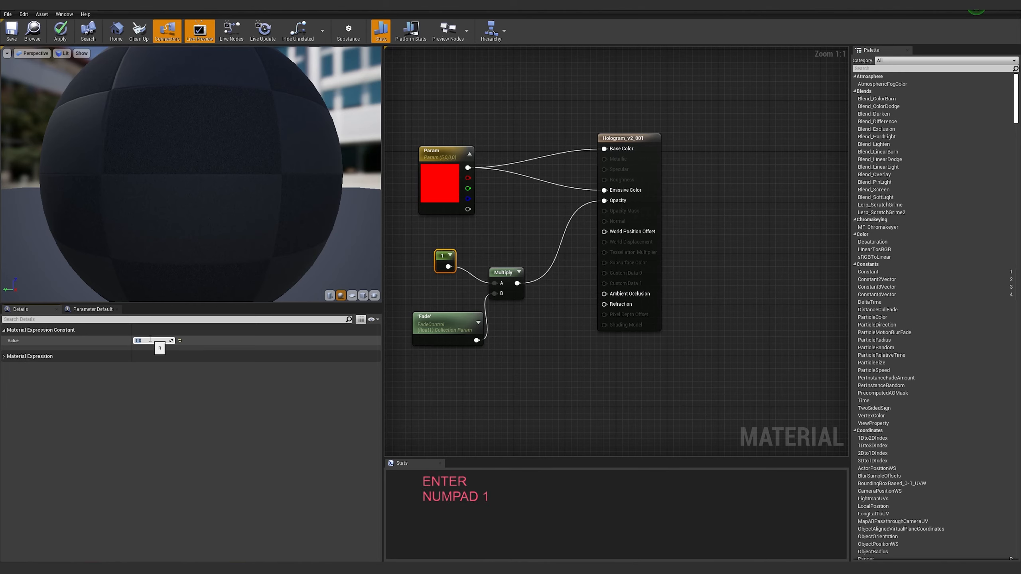
left_click(564, 357)
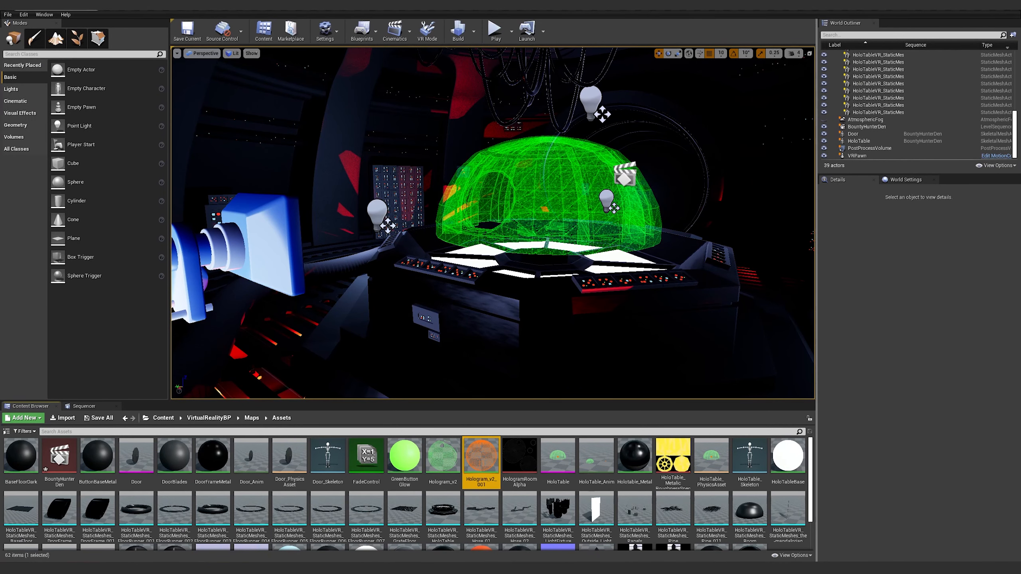
Step: Add a Material Parameter Collection track for FadeControl to the BountyHunterDen sequence, add its Fade parameter and expand the track
left_click(82, 406)
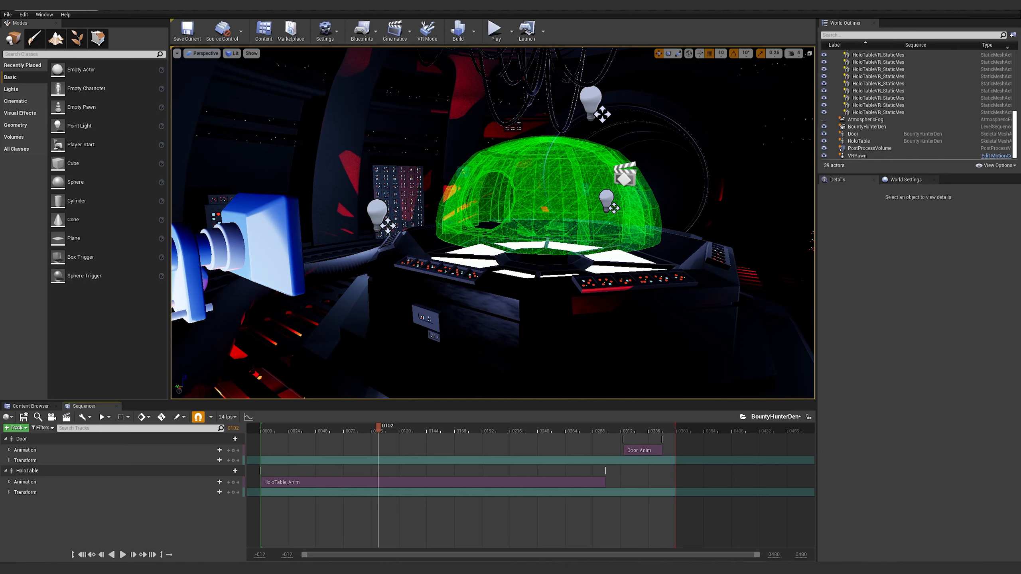
left_click(16, 427)
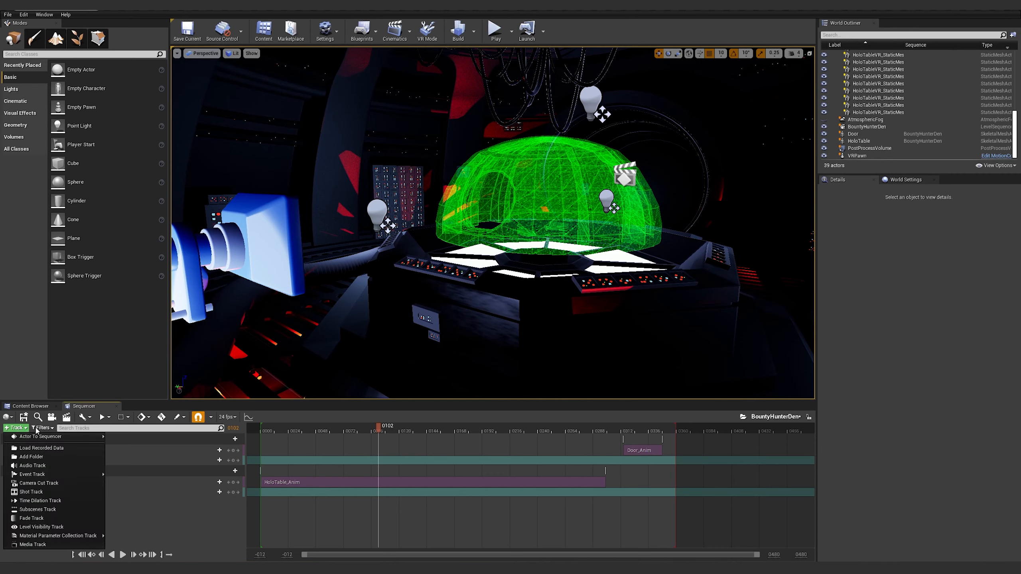
mouse_move(57, 536)
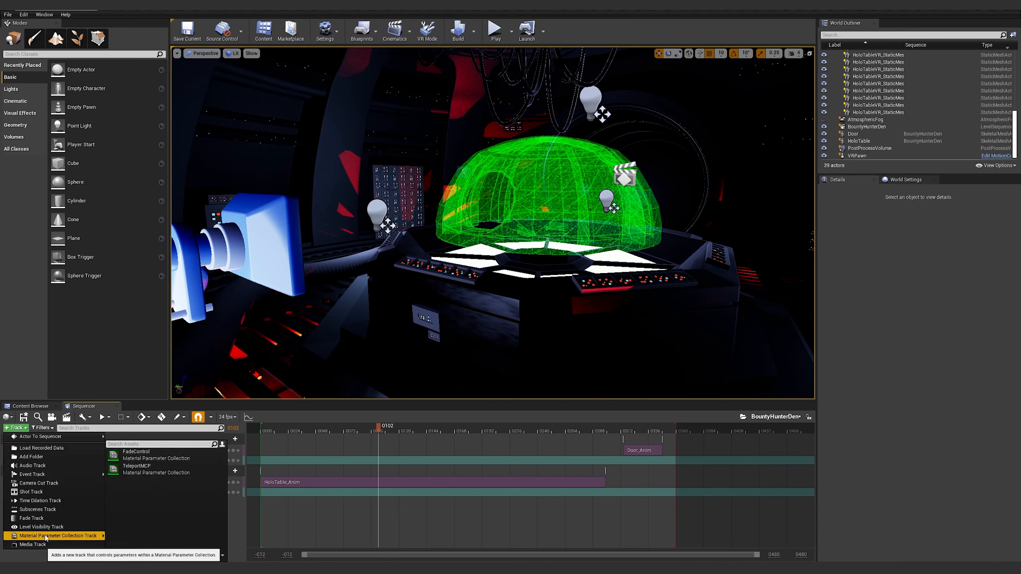
left_click(136, 452)
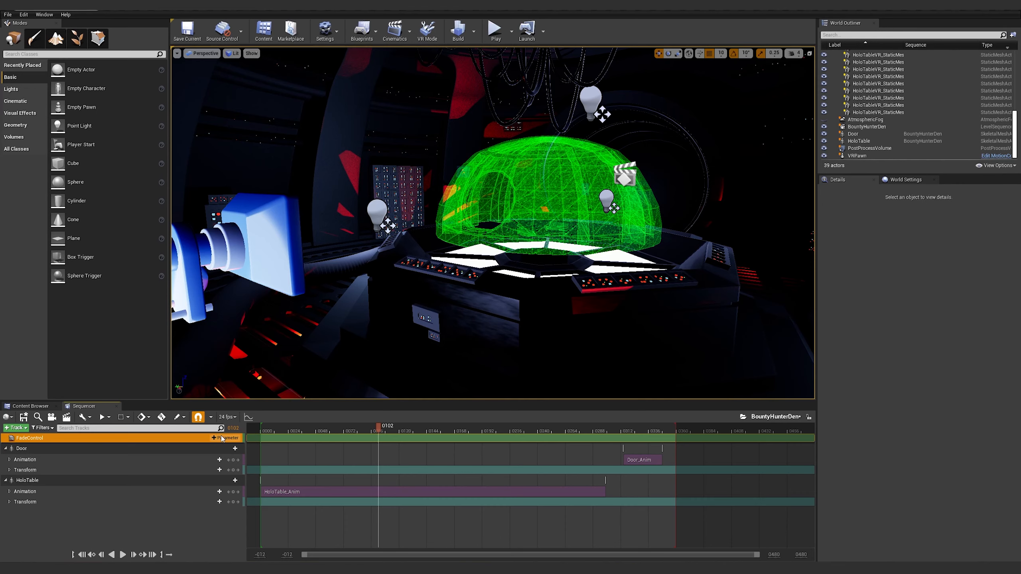
left_click(225, 438)
left_click(224, 453)
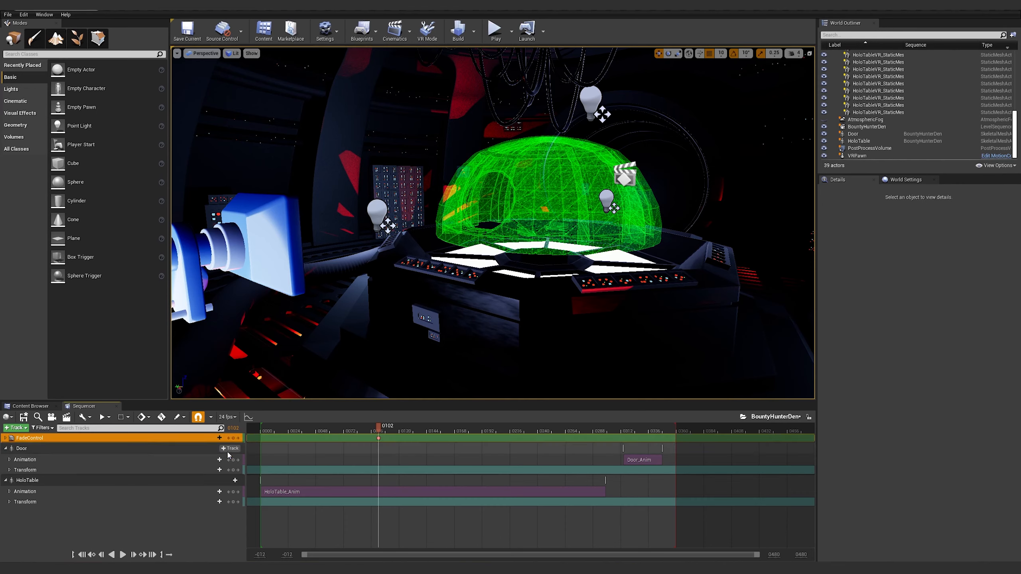
left_click(5, 438)
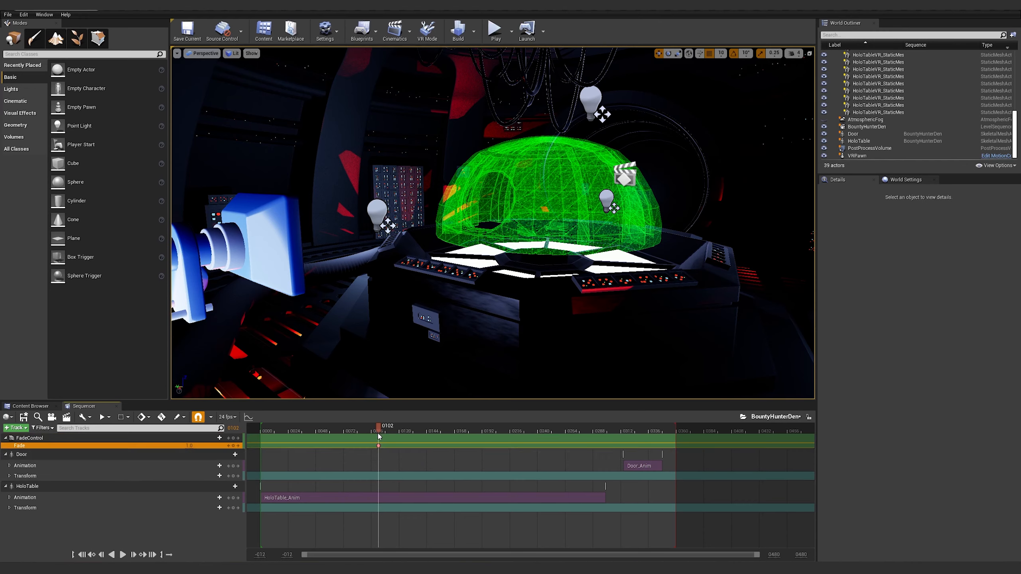
Step: Scrub back to the hologram's fade-in, and switch to Blender to check the fade keyframes of the Hologram_v2 Value node
left_click_drag(378, 434, 315, 449)
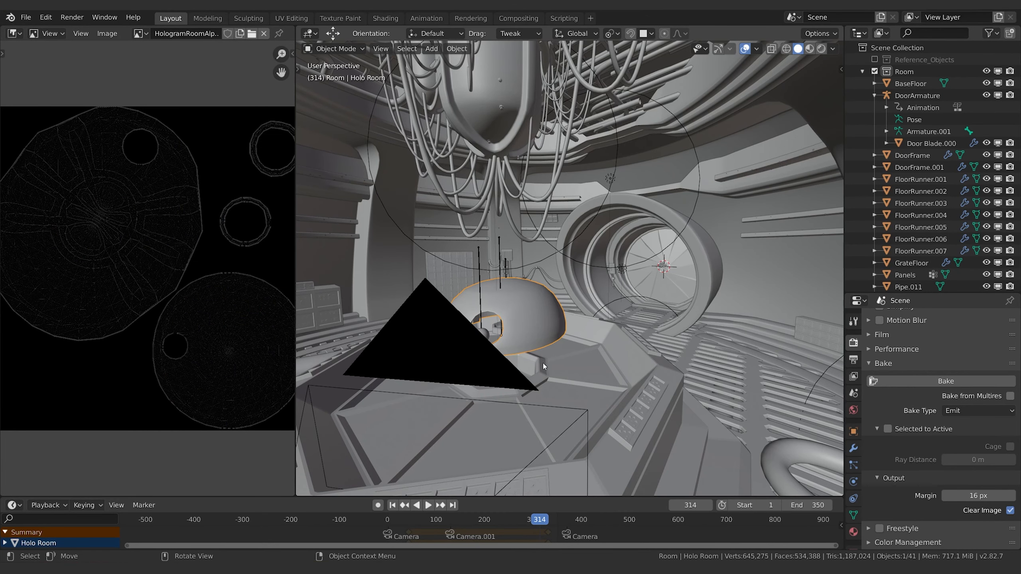
left_click_drag(595, 496, 591, 393)
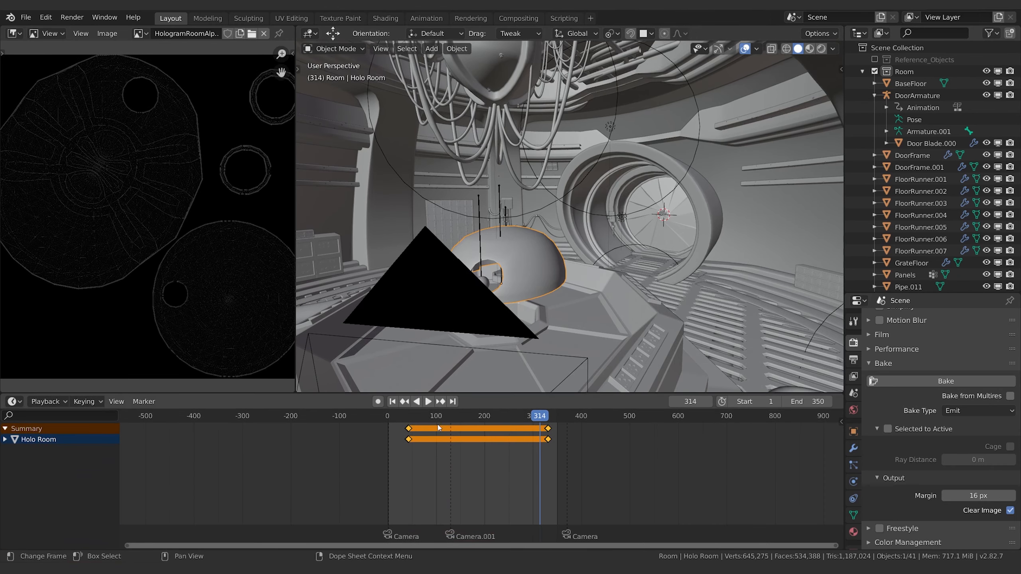
left_click(437, 426)
left_click_drag(437, 417, 409, 417)
scroll(408, 417, "up", 5)
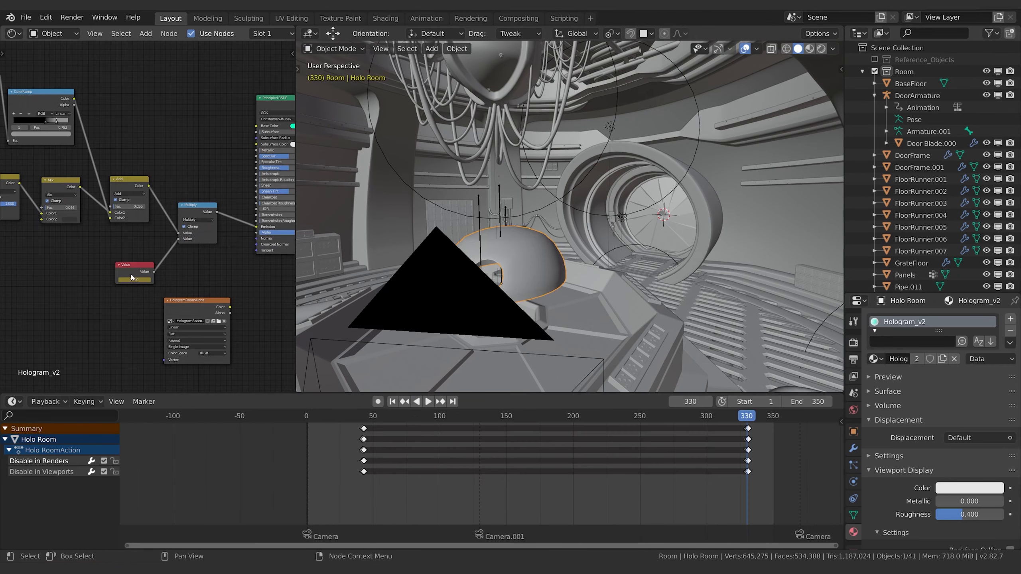
key("i")
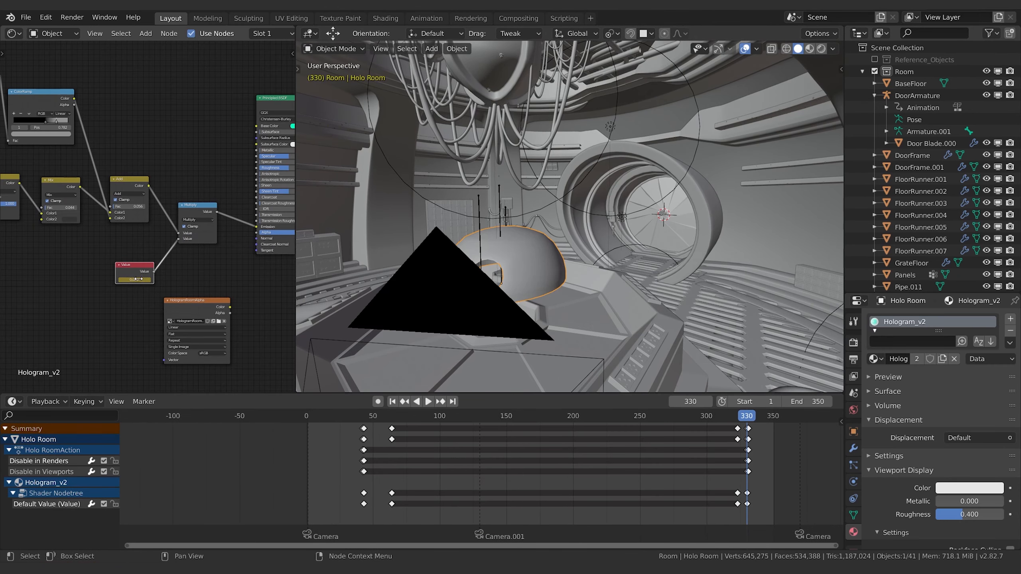
left_click_drag(399, 418, 393, 419)
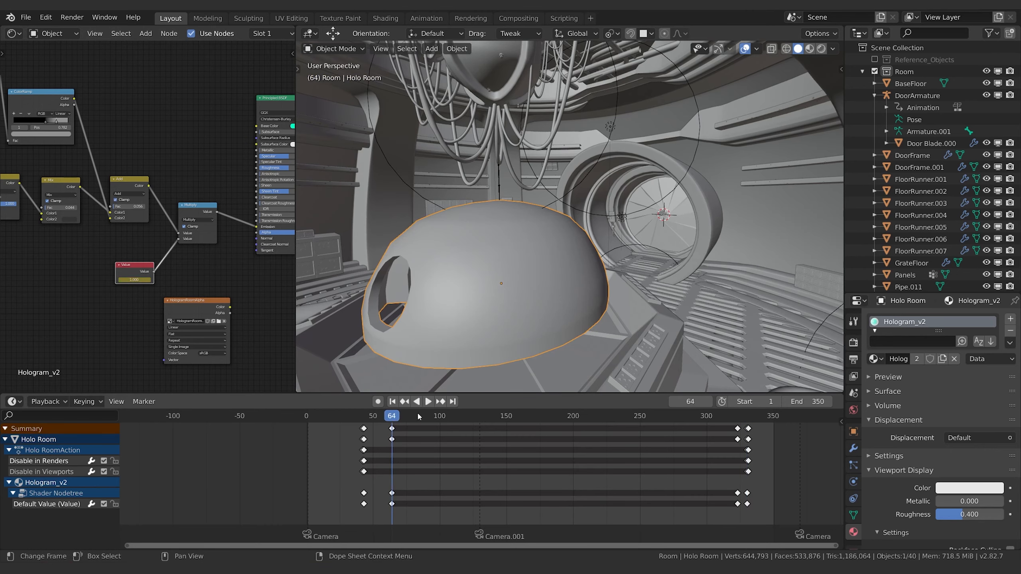
left_click_drag(743, 415, 737, 418)
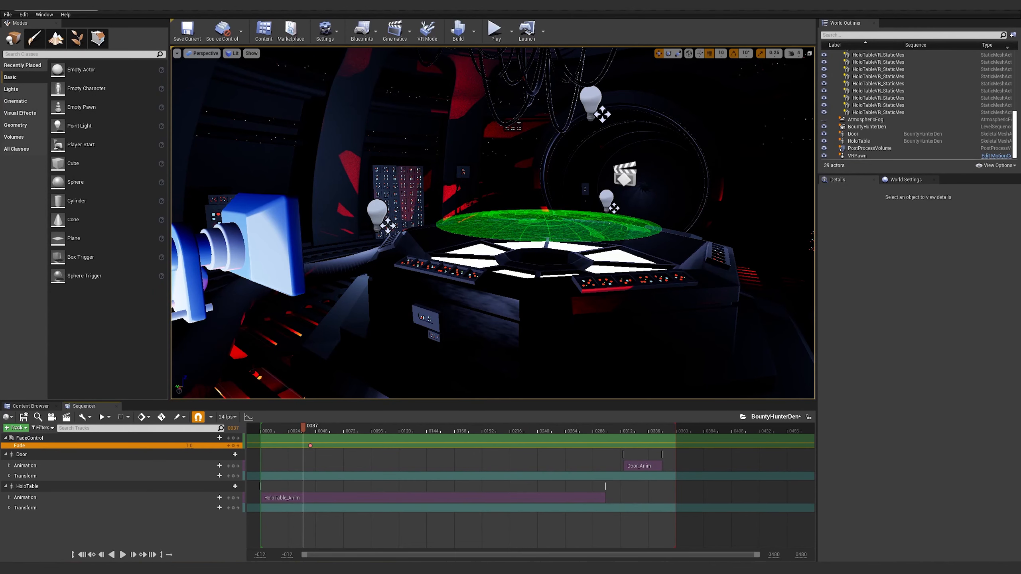
Step: In the Unreal sequence, place the existing Fade key of 1 at frame 64 and key Fade at 0 on frame 43
mouse_move(304, 428)
left_mouse_down()
mouse_move(334, 446)
mouse_move(312, 430)
left_mouse_up()
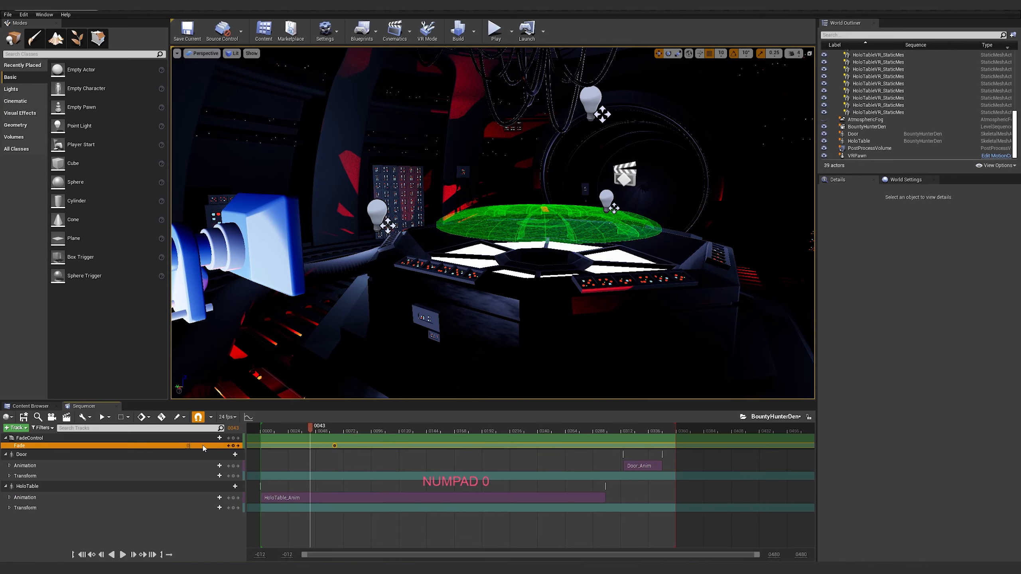
key("Return")
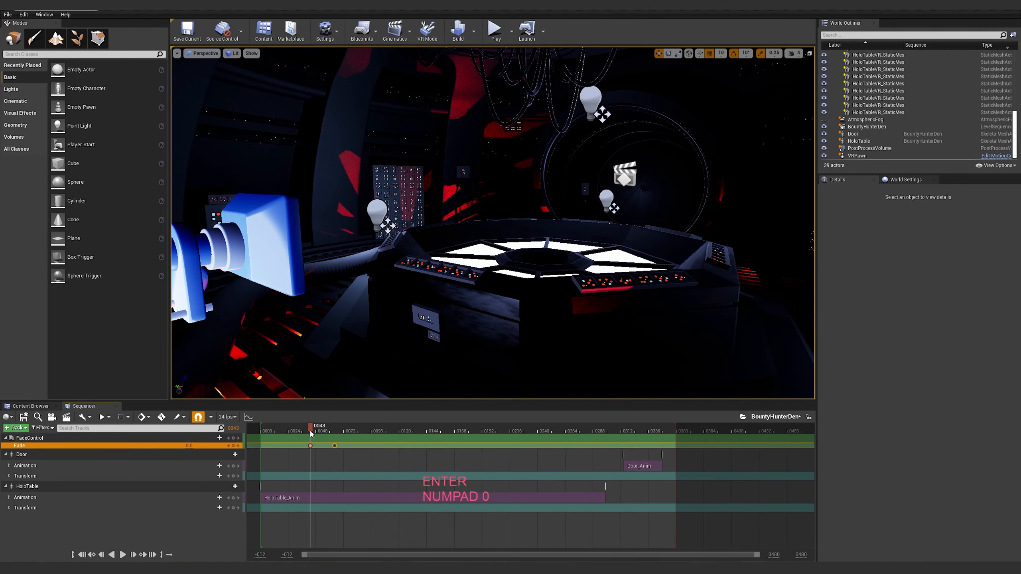
left_click_drag(311, 433, 336, 432)
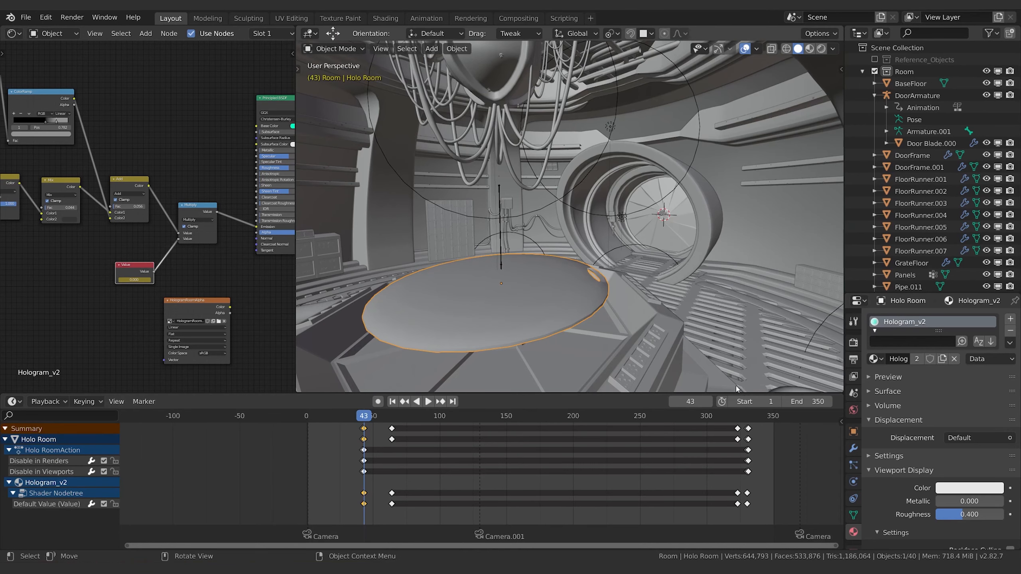
Step: Look up where the fade-out starts in Blender, and key Fade at 1 on frame 323 of the Unreal sequence
left_click(737, 416)
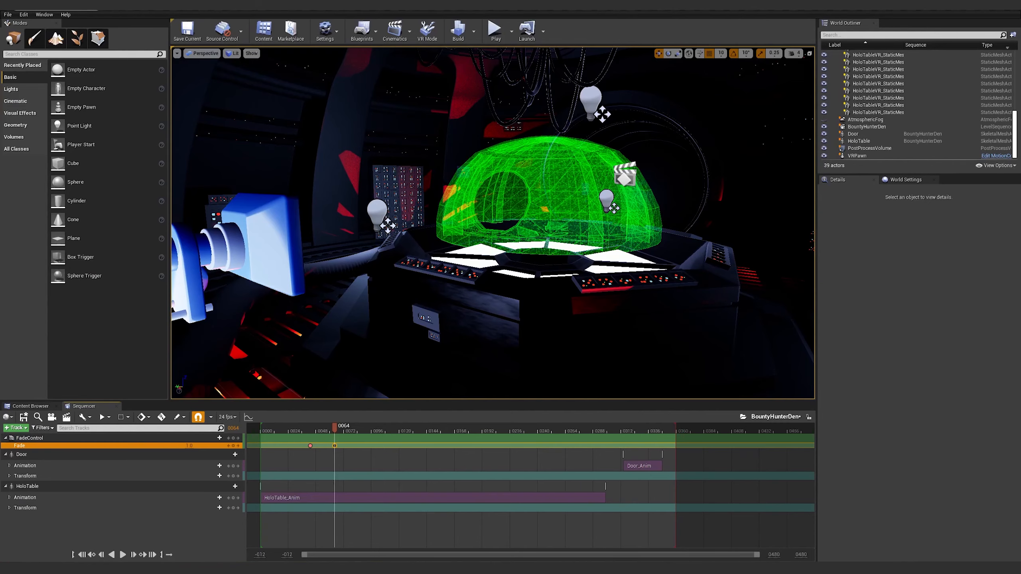
left_click(532, 431)
left_click_drag(532, 434, 534, 434)
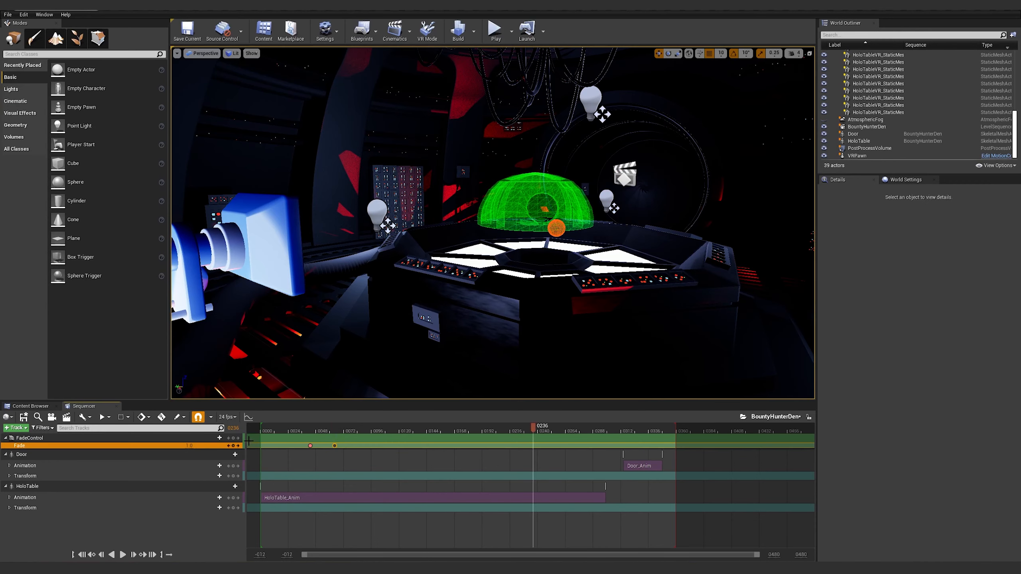
left_click(236, 428)
type("3")
key("Return")
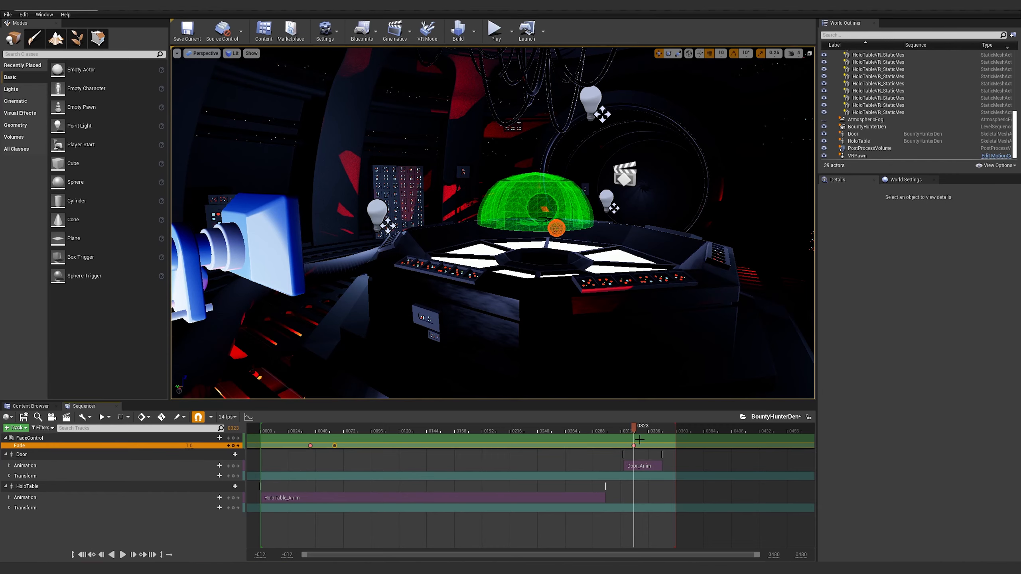
Step: Key Fade at 0 on frame 330, and scrub back to frame 137 to check the hologram's red blip
type("330")
key("Return")
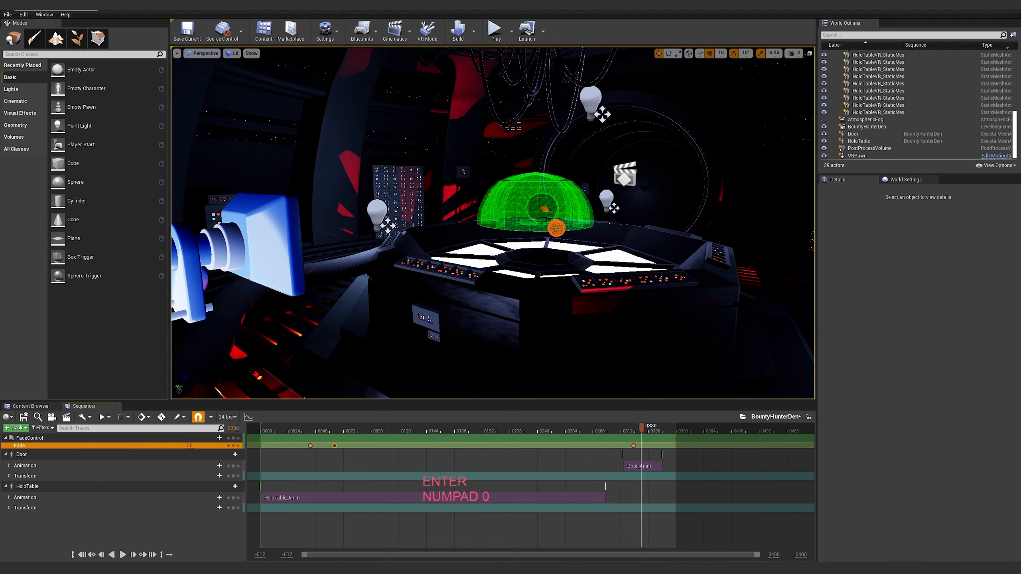
type("0")
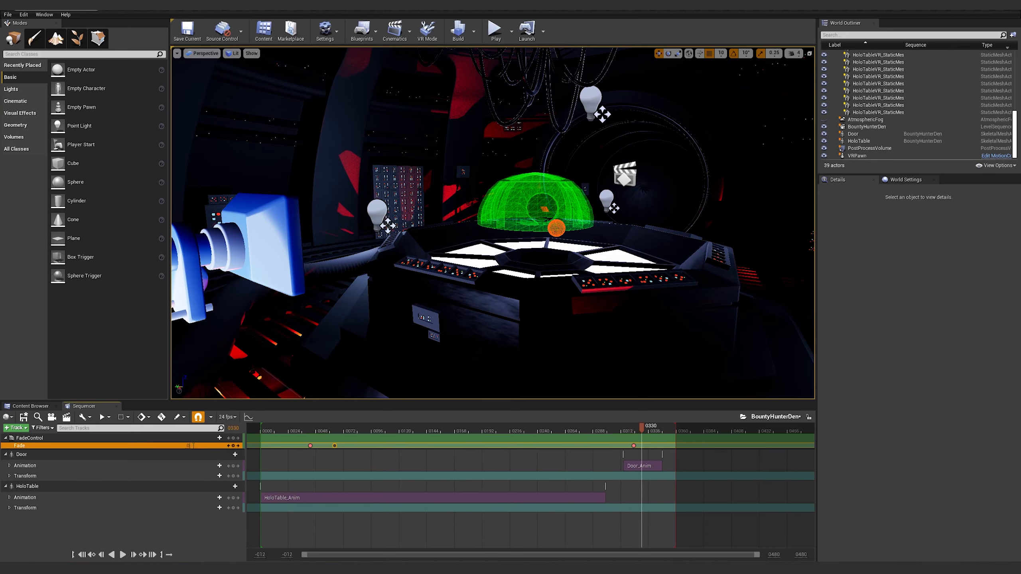
key("Return")
left_click_drag(637, 431, 419, 460)
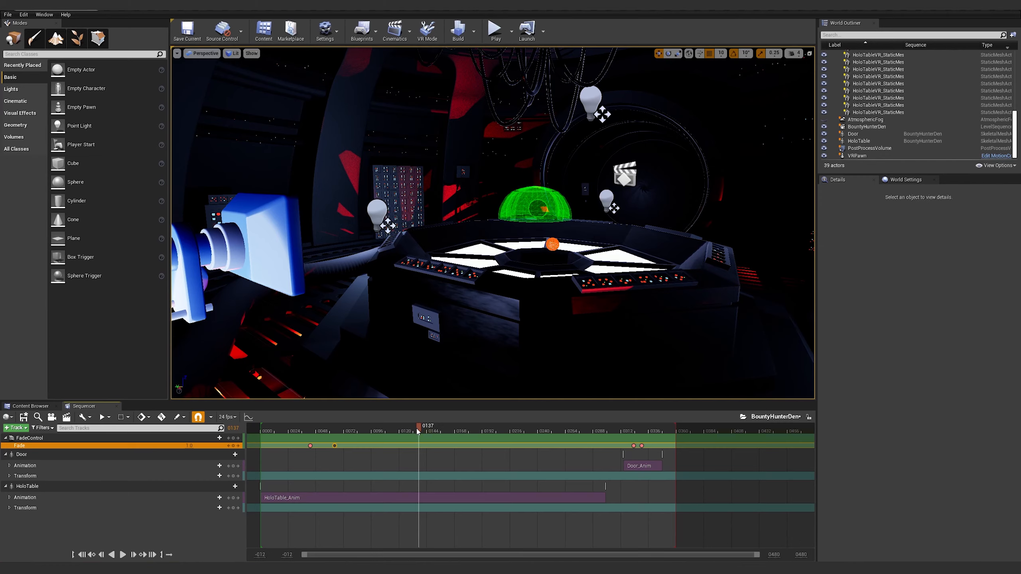
mouse_move(418, 431)
left_mouse_down()
mouse_move(297, 431)
mouse_move(419, 431)
left_mouse_up()
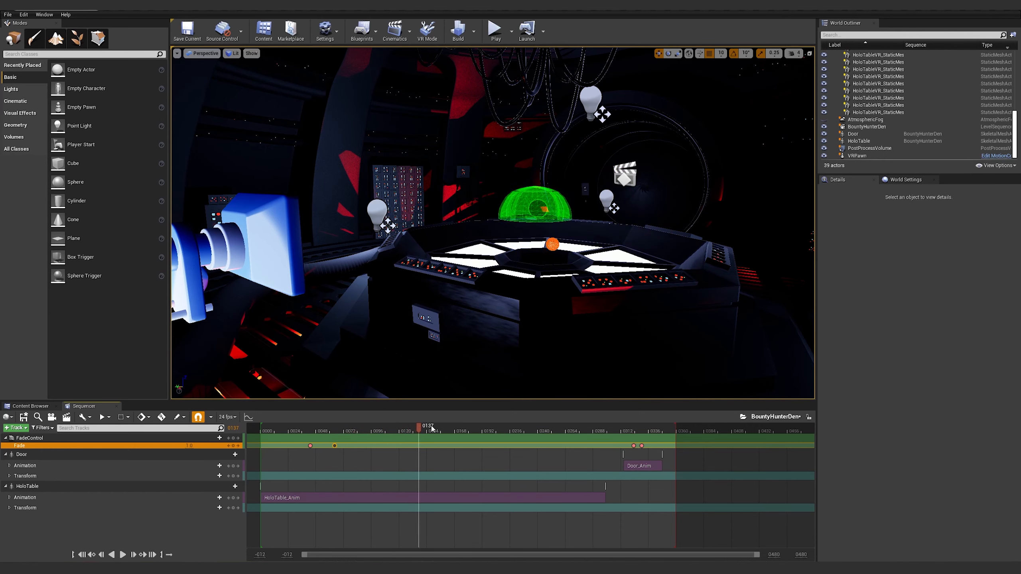
Step: Open the FadeControl parameter collection and add a second scalar parameter named RedBlipAppear
left_click(30, 406)
double_click(364, 457)
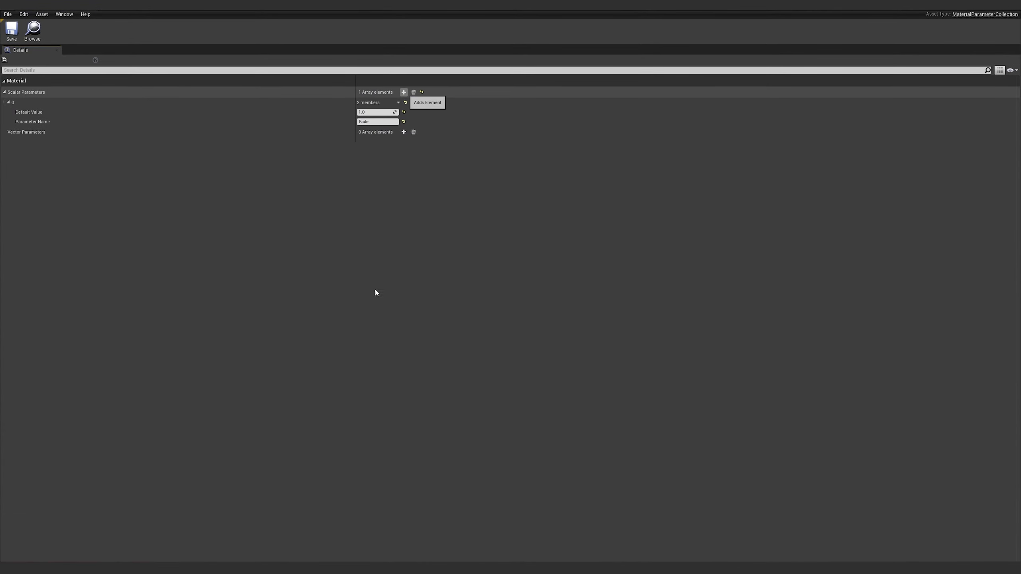
left_click(404, 92)
left_click(8, 131)
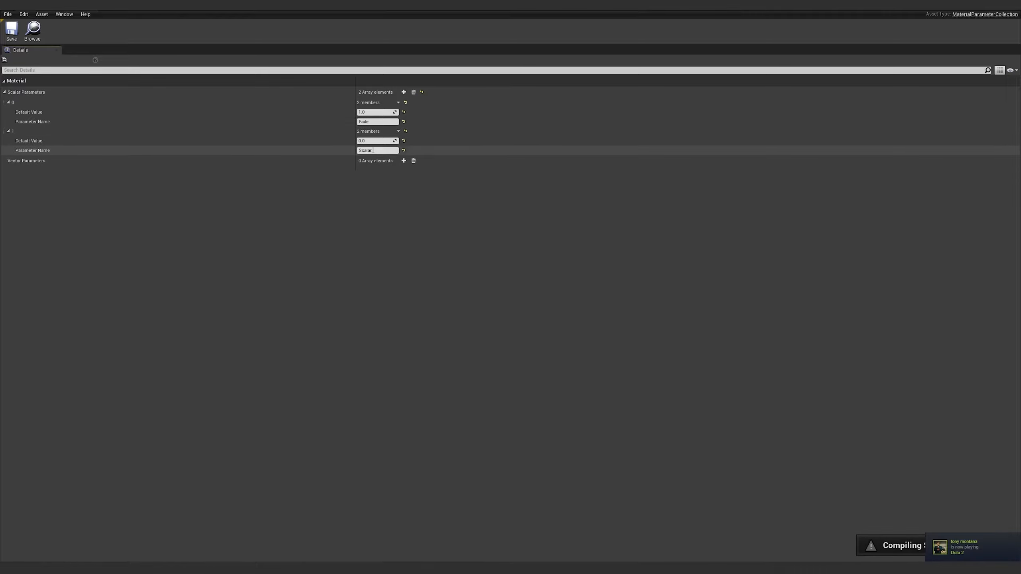
type("Re")
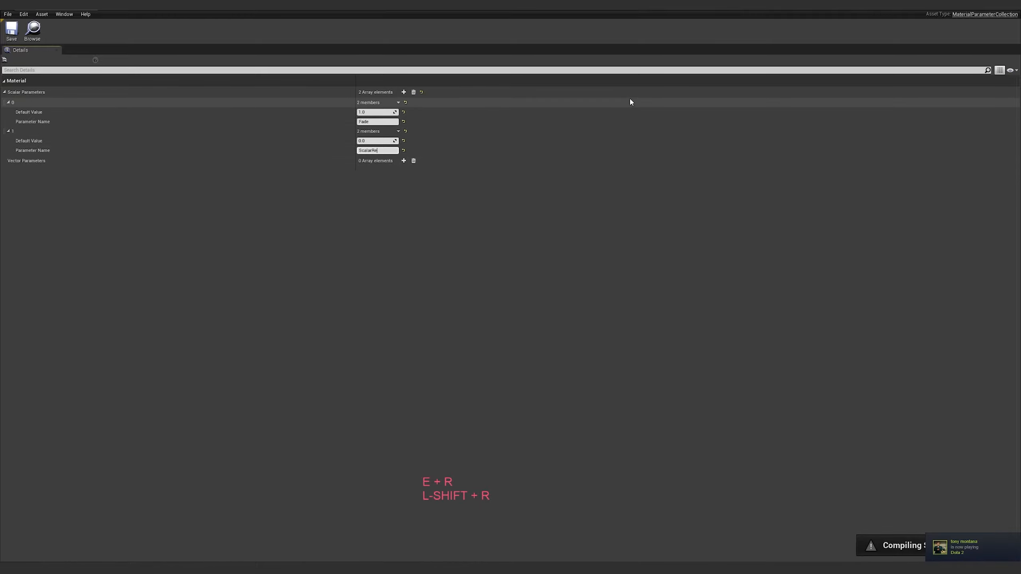
key("BackSpace")
key("BackSpace")
key("BackSpace")
key("BackSpace")
type("RedBlipo")
key("BackSpace")
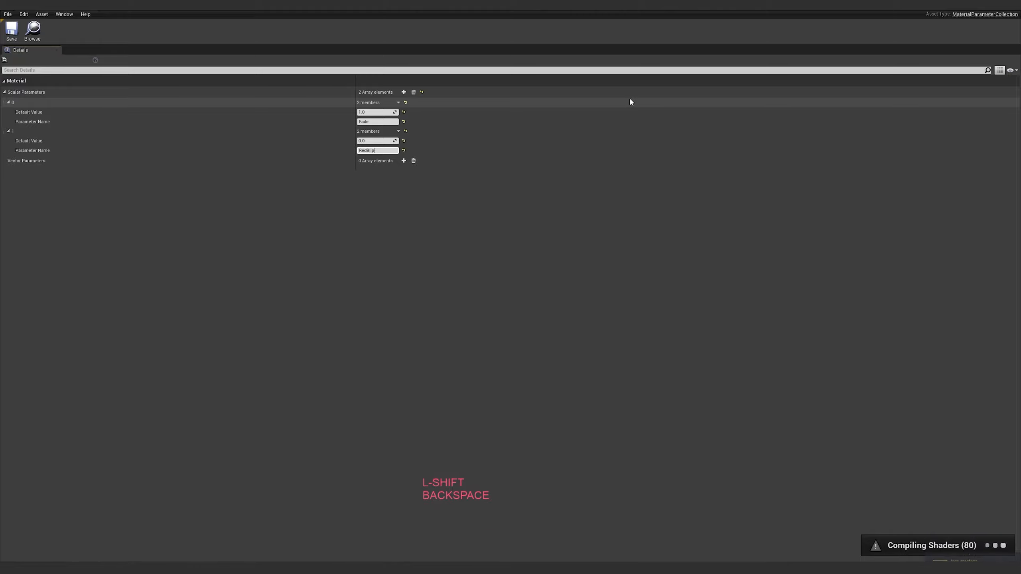
type("Appear")
key("Return")
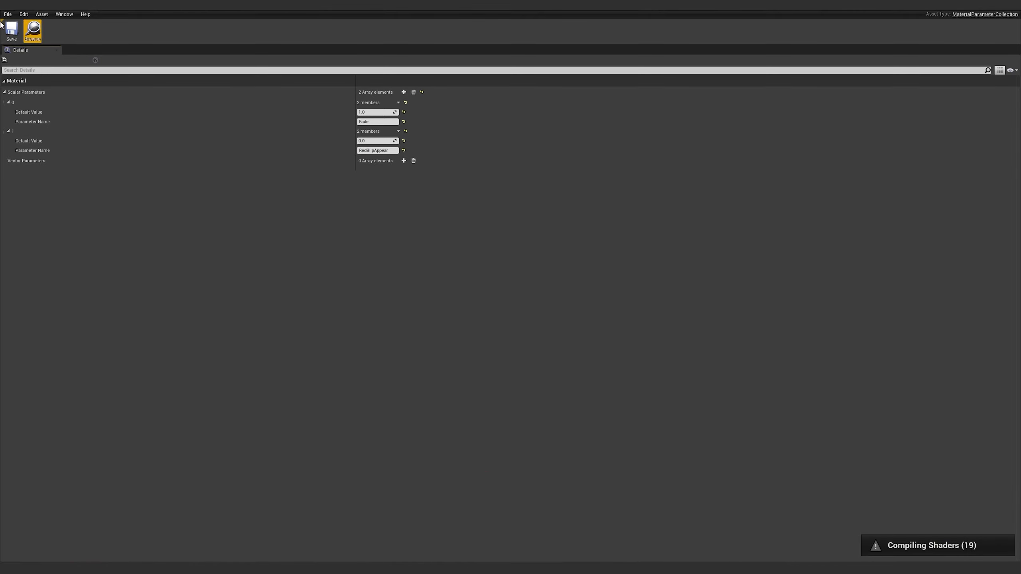
Step: In the Hologram_v2_001 material, duplicate the Fade collection parameter node and set the copy's parameter to RedBlipAppear
left_click(91, 12)
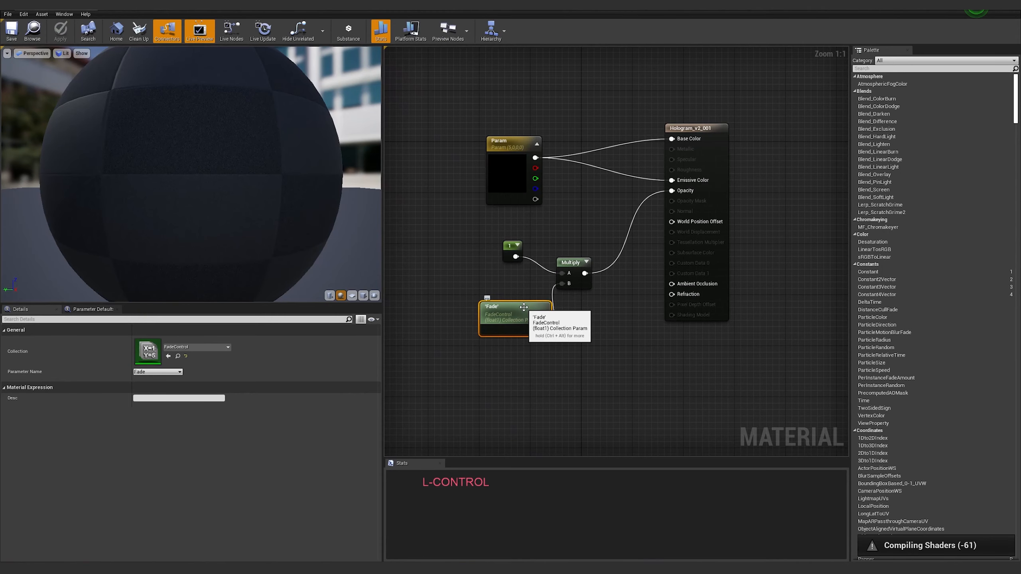
key("ctrl+w")
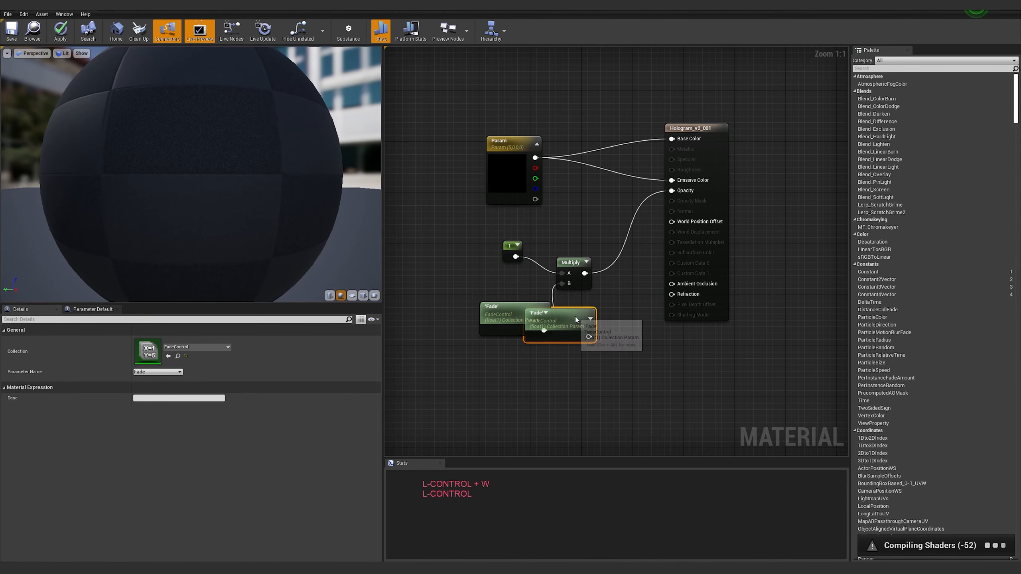
left_click_drag(573, 318, 530, 357)
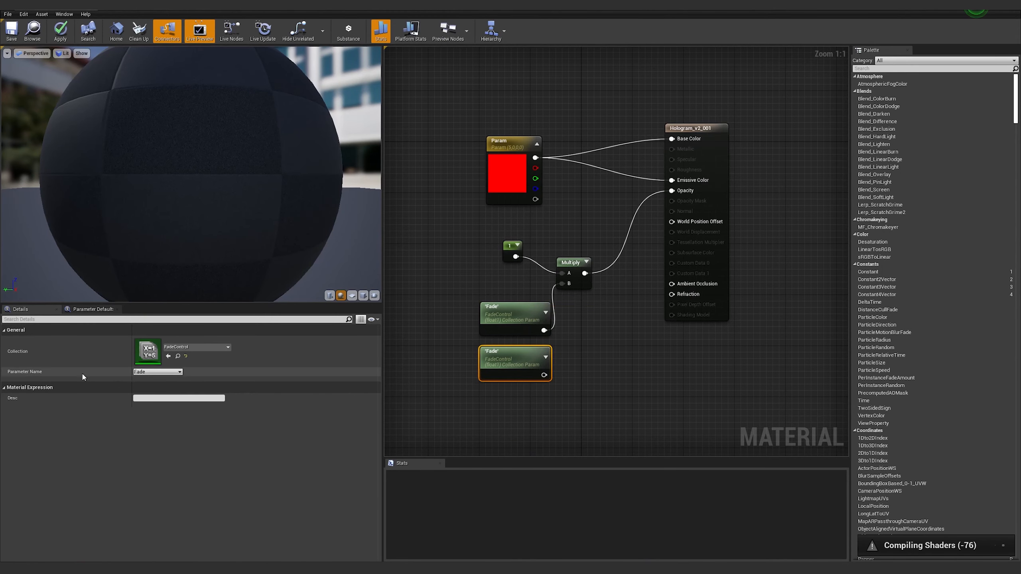
left_click(157, 372)
left_click(151, 384)
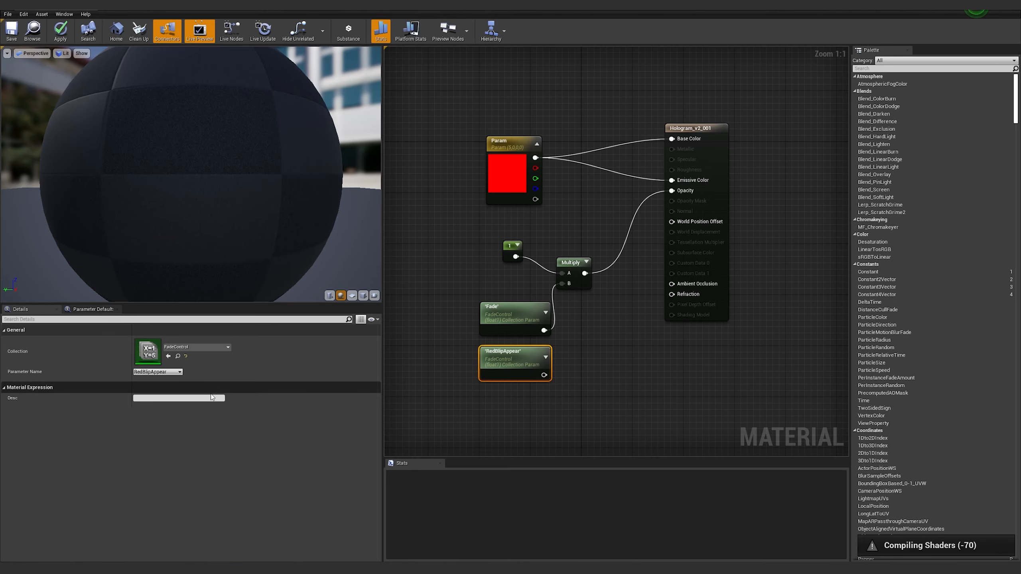
Step: Connect the RedBlipAppear node to the Multiply node's A input in place of the constant 1, and delete the constant
right_click_drag(606, 345, 576, 352)
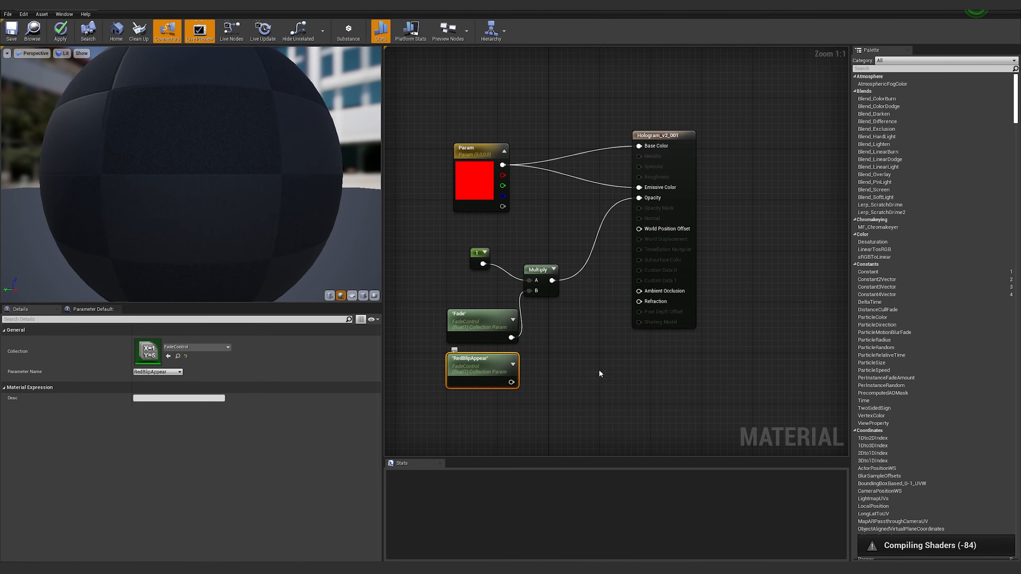
right_click_drag(483, 368, 553, 363)
left_click_drag(557, 357, 487, 239)
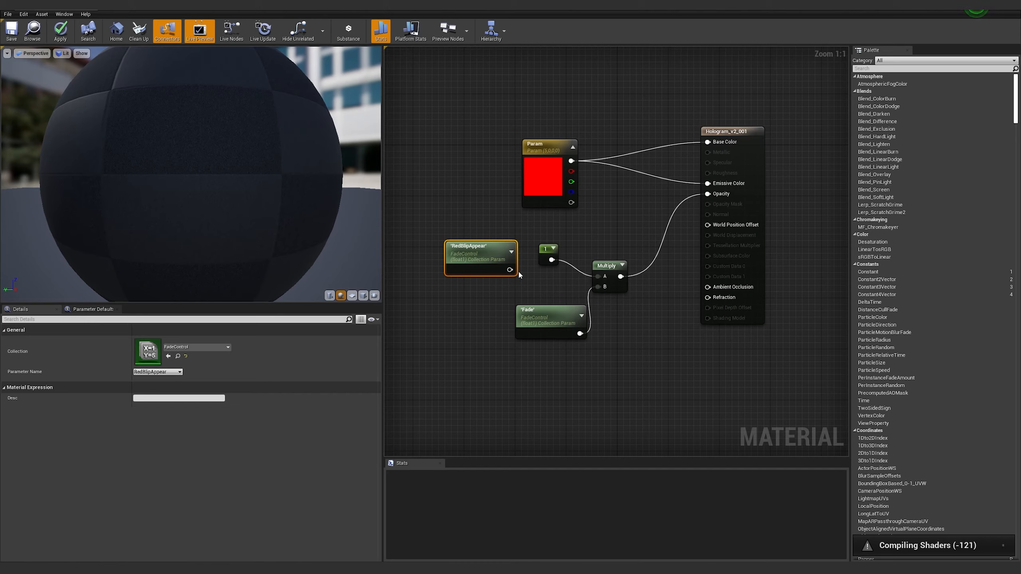
left_click_drag(548, 249, 551, 233)
left_click_drag(509, 271, 599, 277)
key("Delete")
left_click_drag(508, 256, 565, 250)
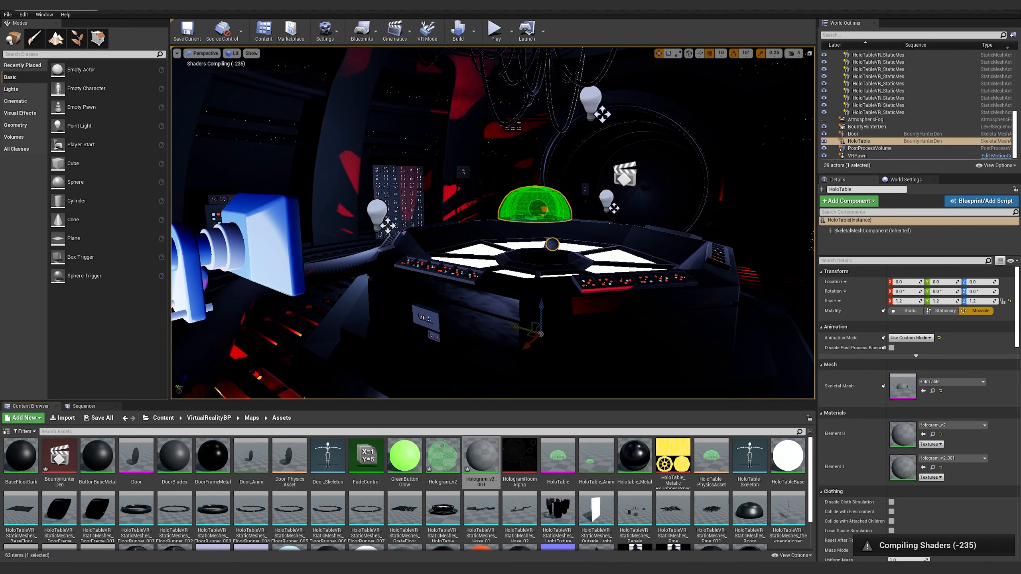
Step: Add the RedBlipAppear parameter to the FadeControl track of the BountyHunterDen sequence
left_click(84, 406)
left_click(34, 438)
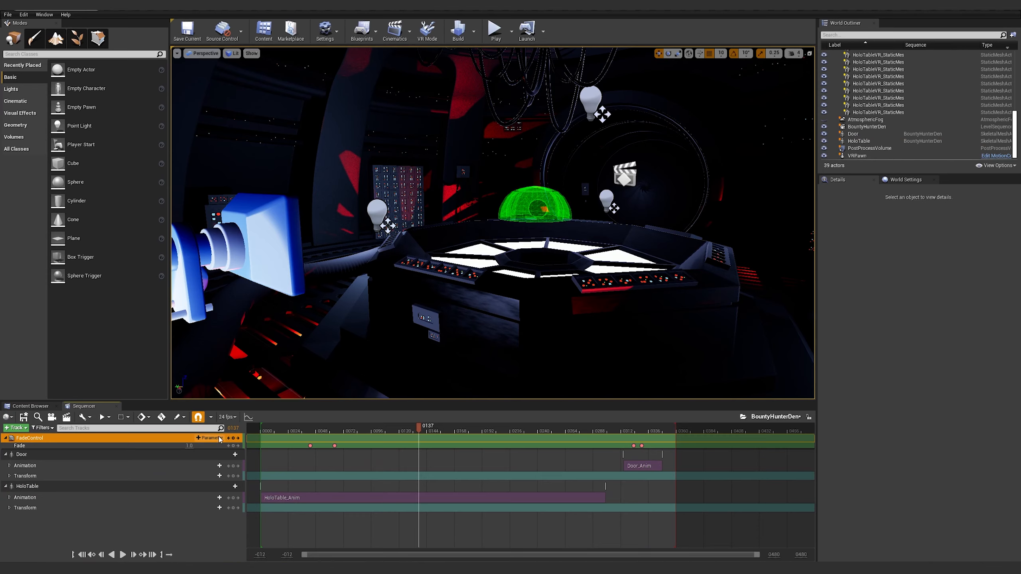
left_click(215, 439)
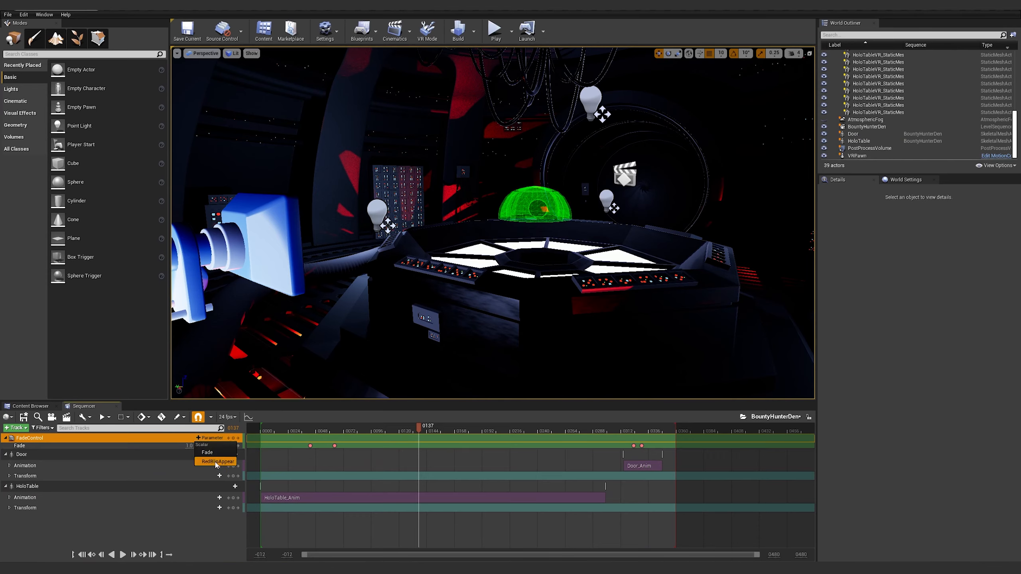
left_click(217, 464)
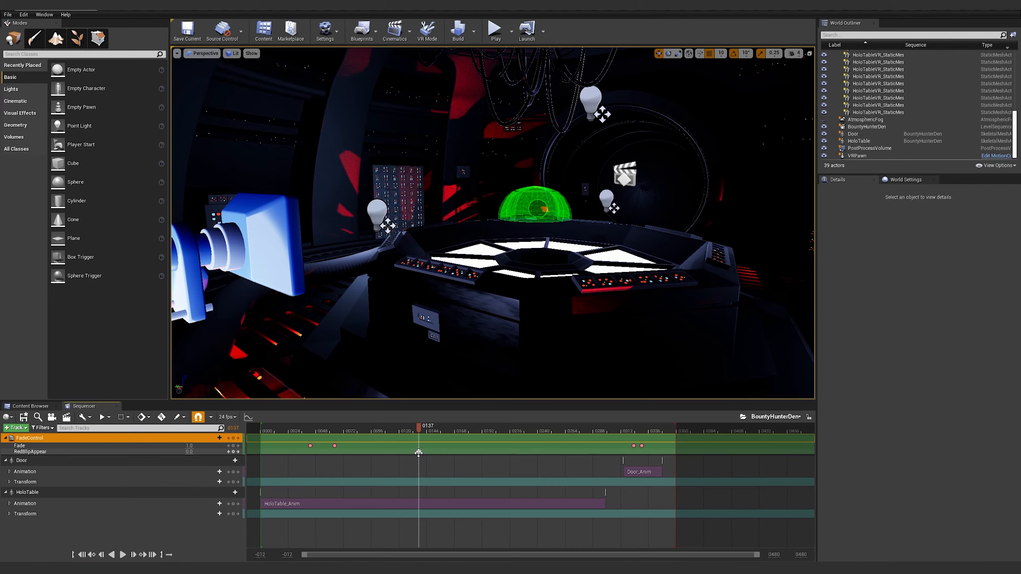
Step: Key RedBlipAppear at 0 a few frames before frame 138 and at 1 on frame 138
left_click_drag(418, 452, 417, 432)
left_click_drag(350, 452, 423, 431)
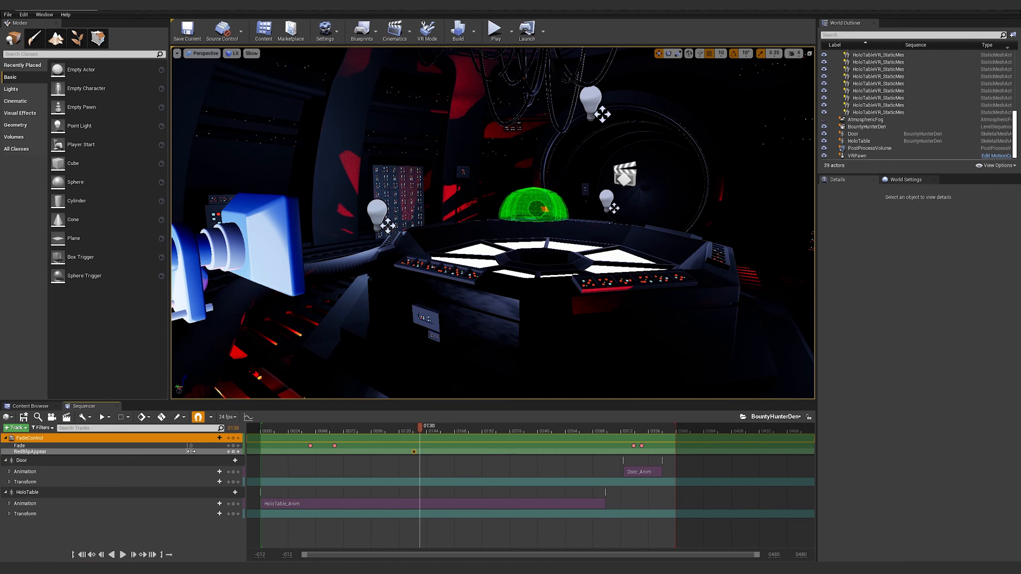
key("Return")
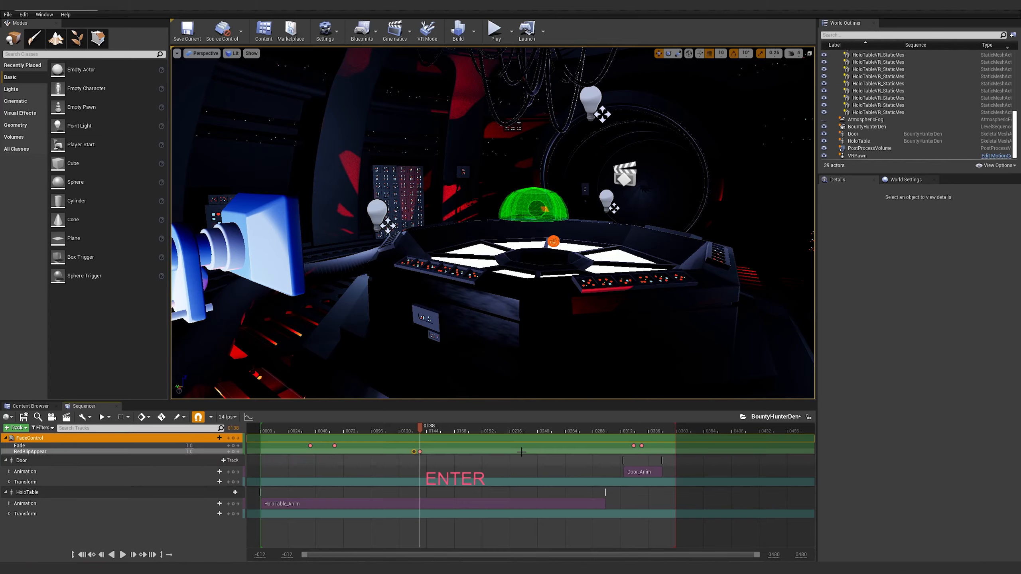
right_click_drag(466, 307, 528, 308)
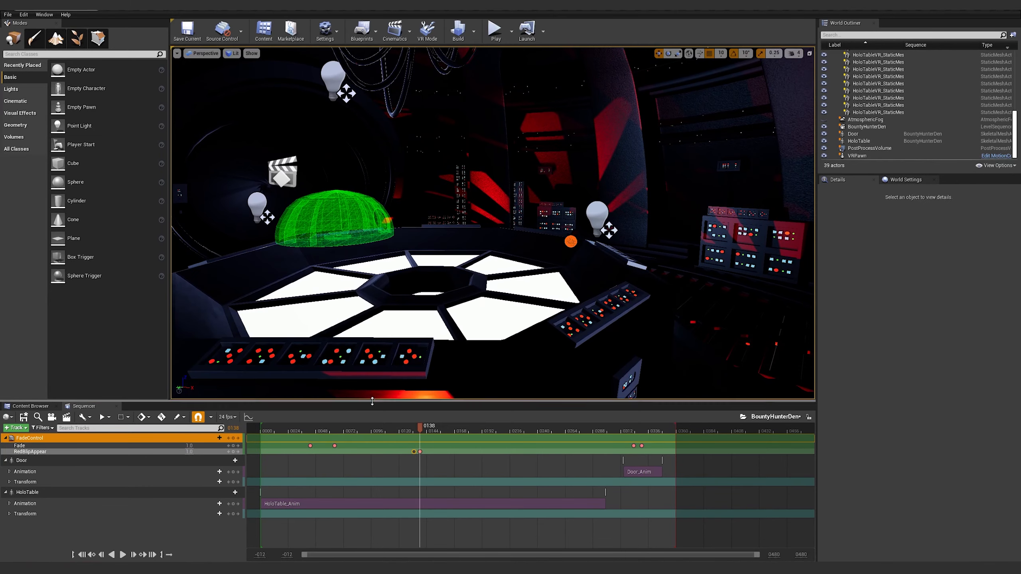
left_click_drag(418, 432, 419, 433)
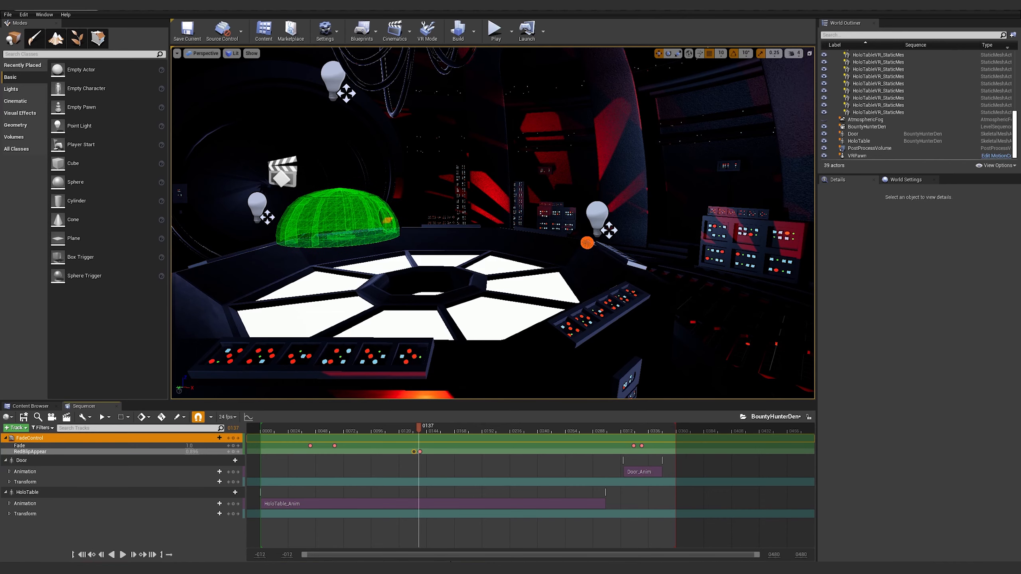
Step: Space out the RedBlipAppear keys with one on frame 154, and scrub through the following frames to check the blip
left_click_drag(759, 556, 530, 557)
left_click_drag(305, 555, 401, 556)
left_click_drag(398, 462, 439, 448)
left_click_drag(408, 452, 496, 451)
left_click(455, 452)
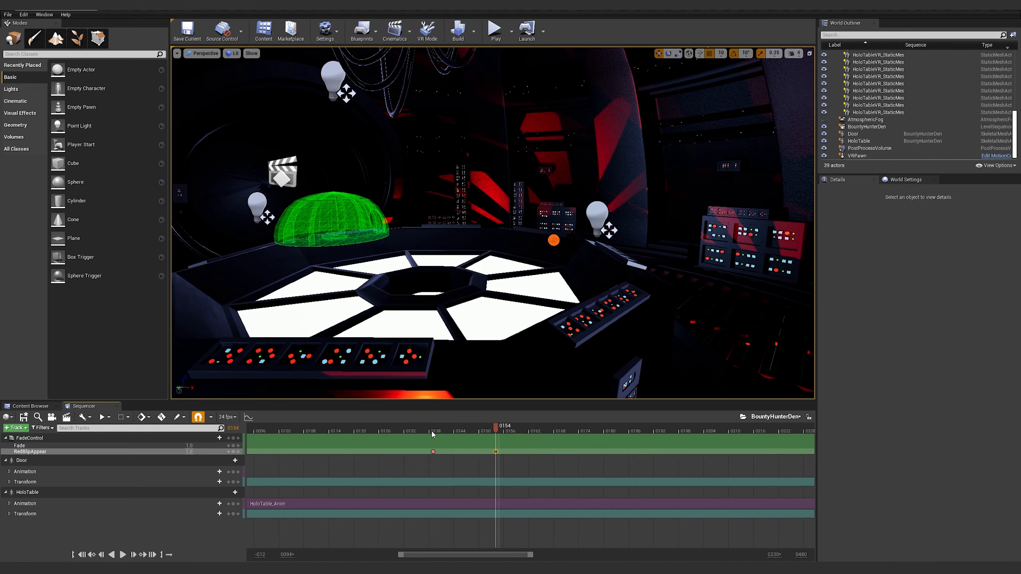
left_click_drag(434, 432, 482, 434)
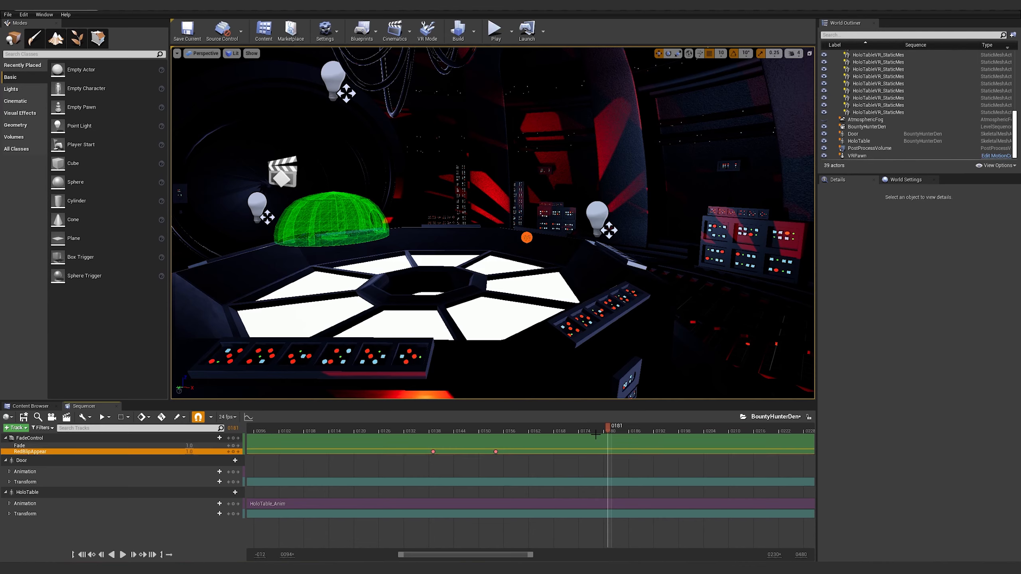
left_click_drag(610, 429, 497, 433)
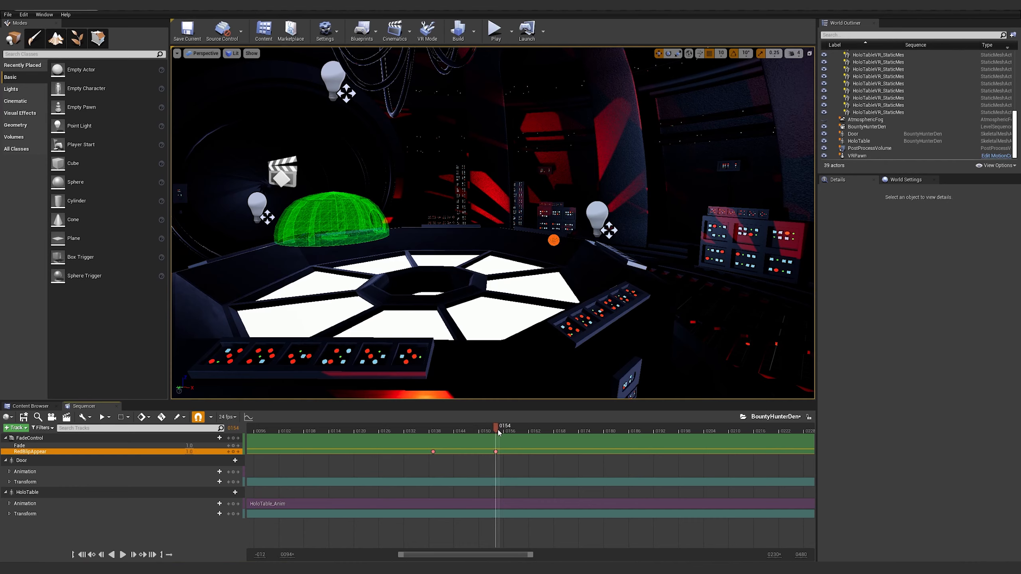
Step: Key RedBlipAppear at 1 on frame 160
key("Right")
key("Right")
key("Right")
key("Right")
key("Right")
key("Right")
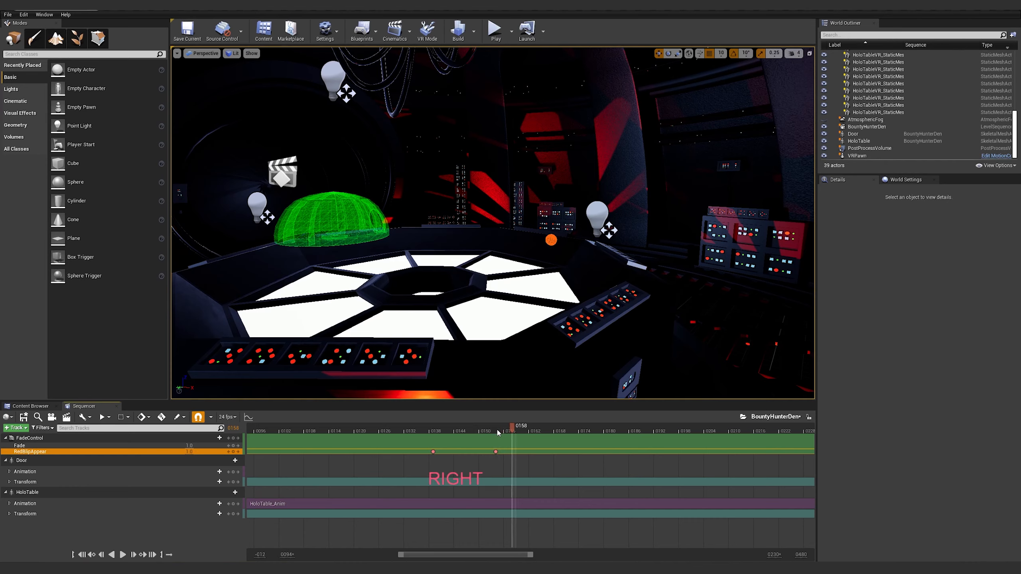
left_click(233, 451)
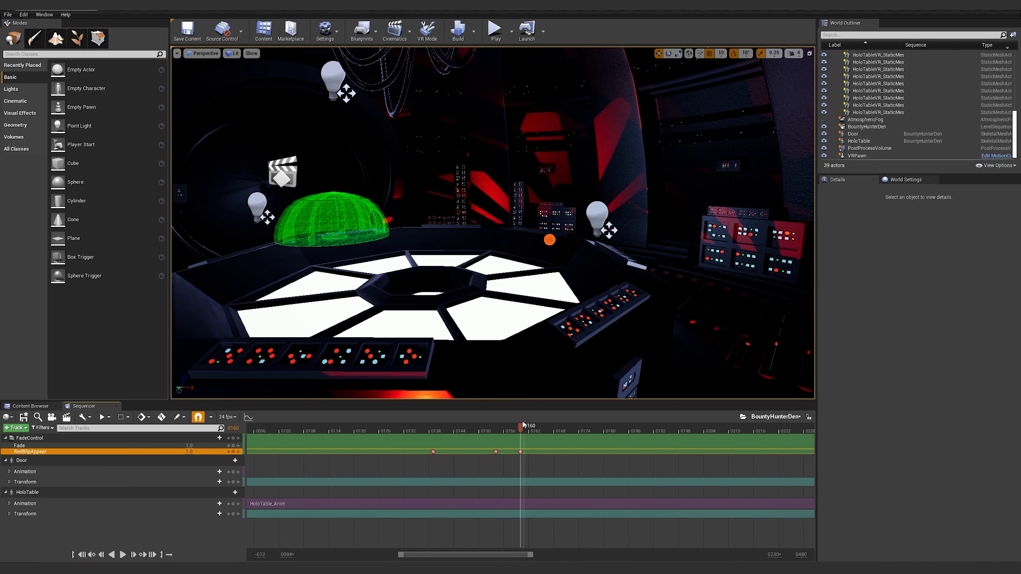
Step: Key RedBlipAppear at 0.01 on frame 157, between the two keys of value 1
key("Left")
key("Left")
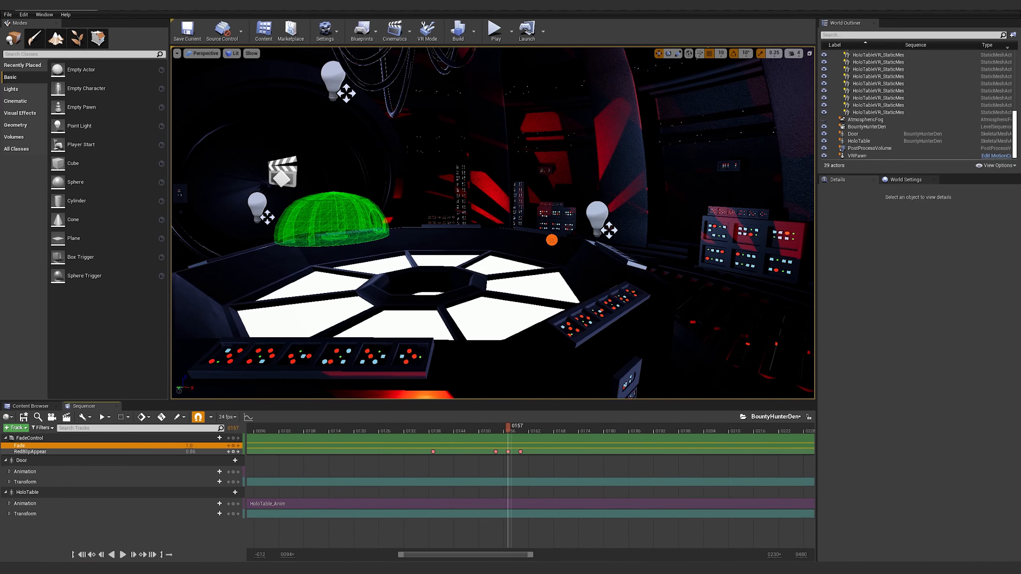
mouse_move(191, 452)
left_mouse_down()
mouse_move(172, 452)
mouse_move(191, 451)
left_mouse_up()
type("0")
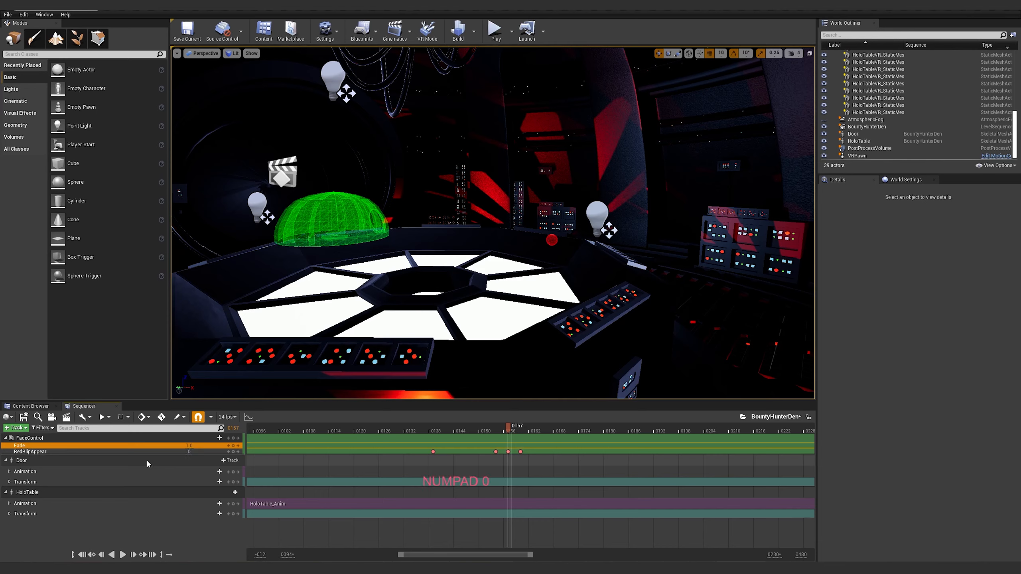
type(".01")
key("Return")
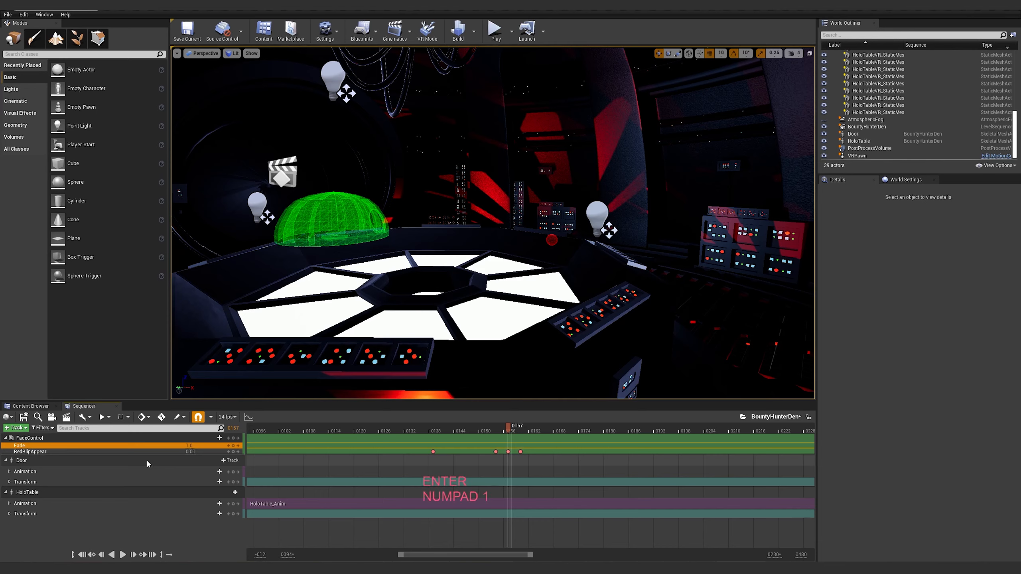
Step: Play the sequence from frame 155 to preview the red blip's blink
left_click(518, 462)
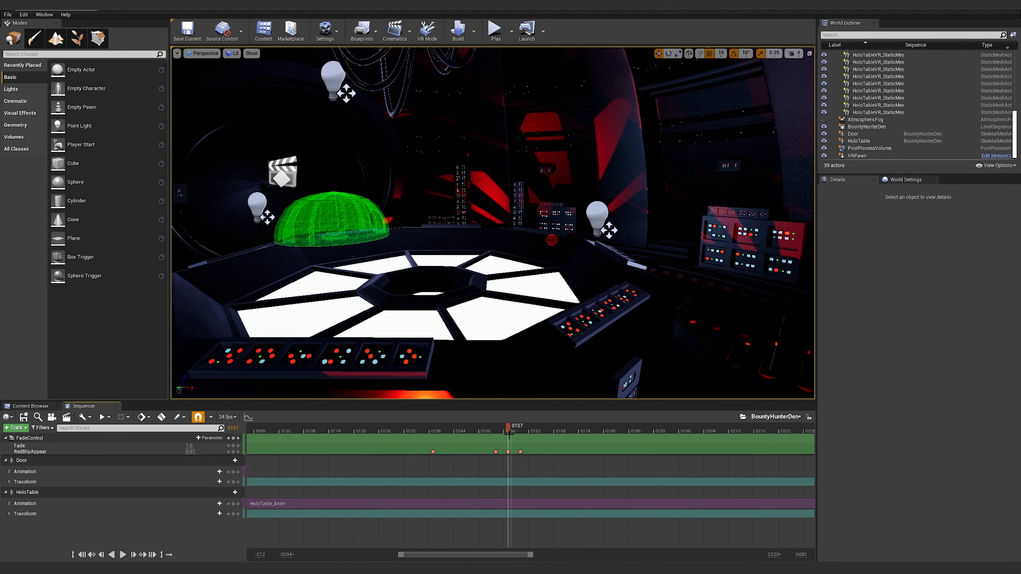
mouse_move(508, 427)
left_mouse_down()
mouse_move(519, 430)
mouse_move(501, 430)
left_mouse_up()
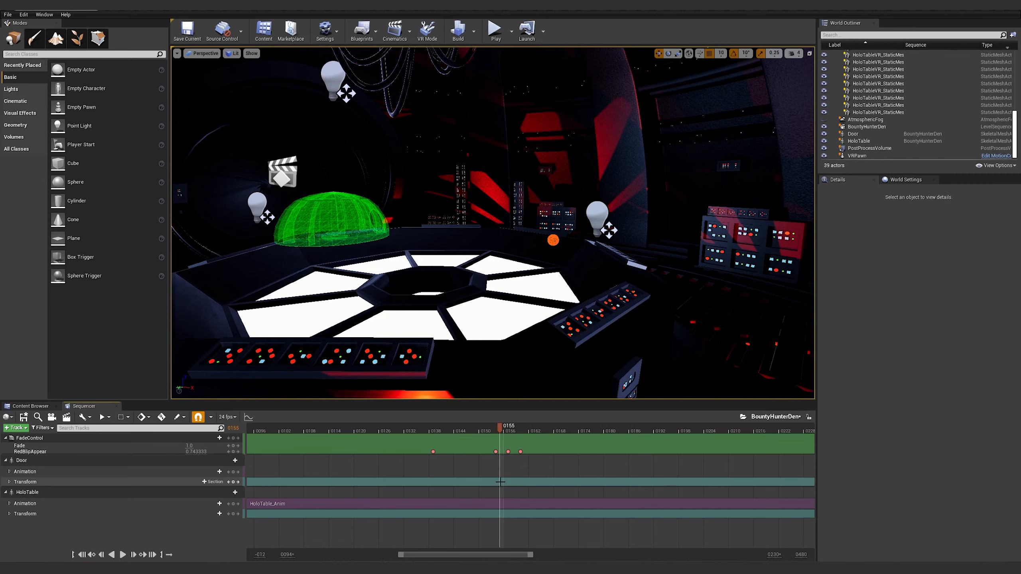
key("space")
key("space")
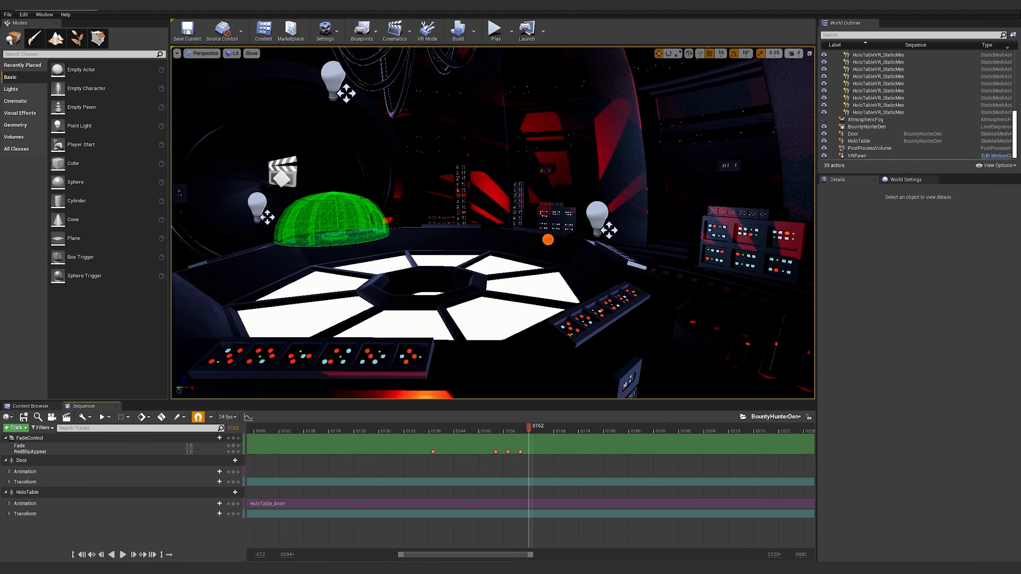
Step: Spread out the three RedBlipAppear blink keys, keeping the first on frame 154 and moving the last to frame 172
mouse_move(524, 458)
left_mouse_down()
mouse_move(490, 447)
mouse_move(545, 454)
mouse_move(540, 463)
left_mouse_up()
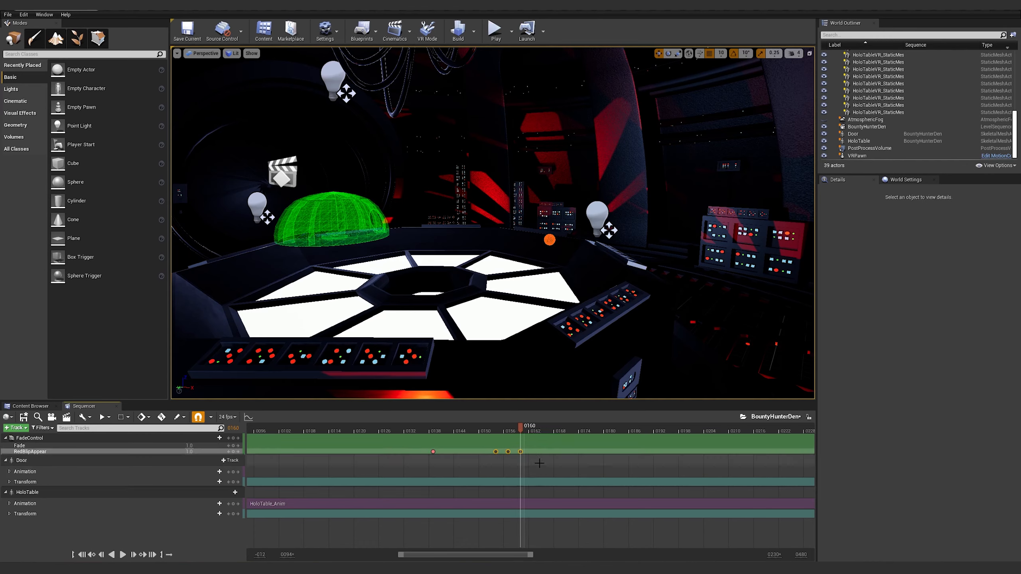
left_click(524, 465)
scroll(596, 474, "down", 5)
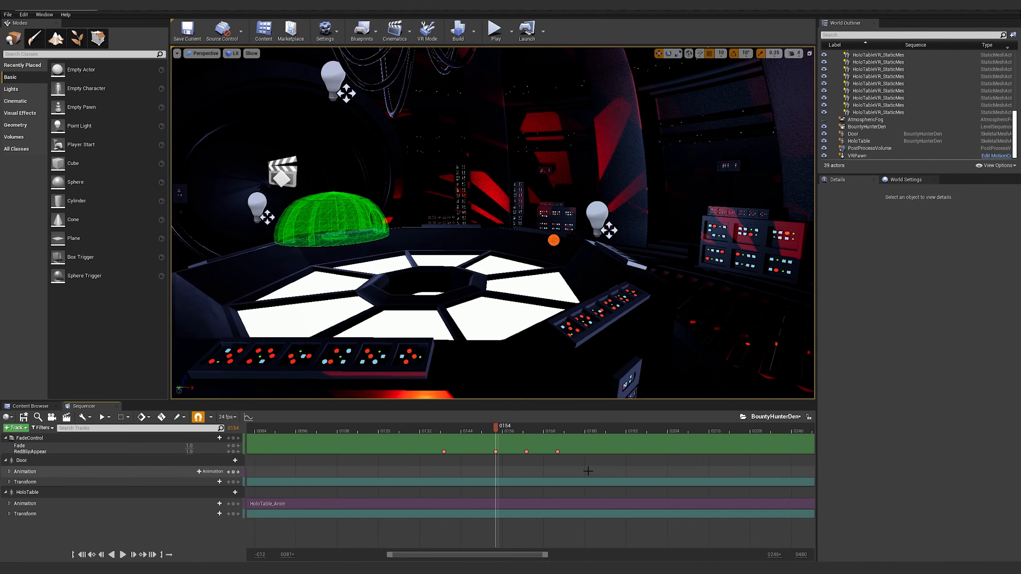
scroll(547, 467, "down", 2)
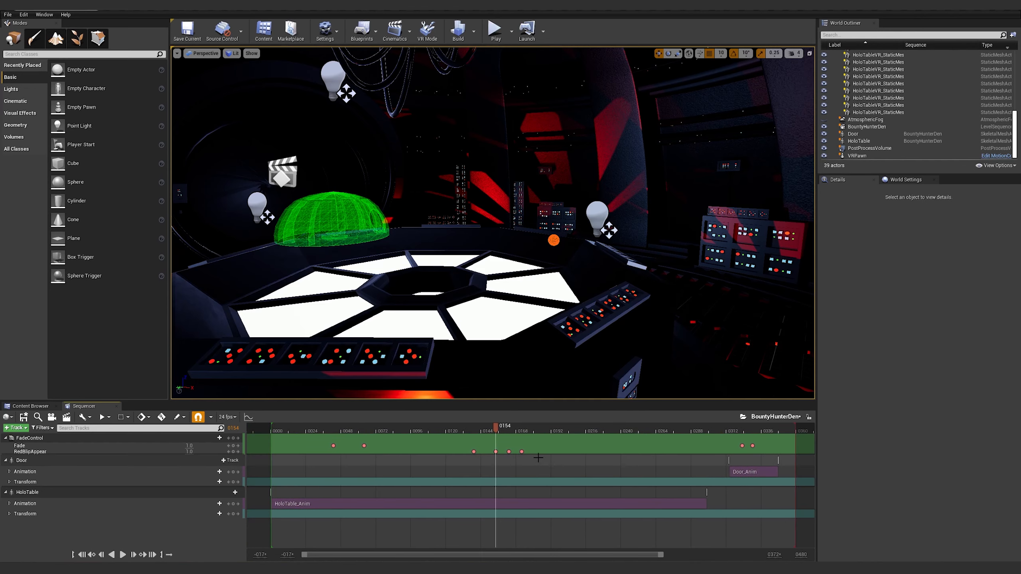
Step: Copy the three RedBlipAppear blink keys between frames 154 and 172
left_click(509, 452)
left_click(521, 451, "shift")
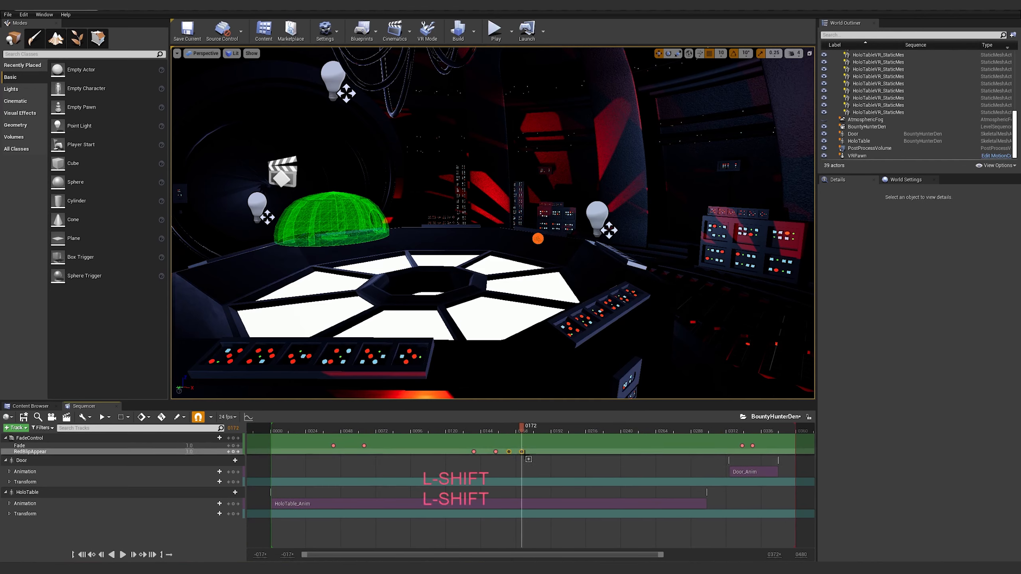
key("ctrl+c")
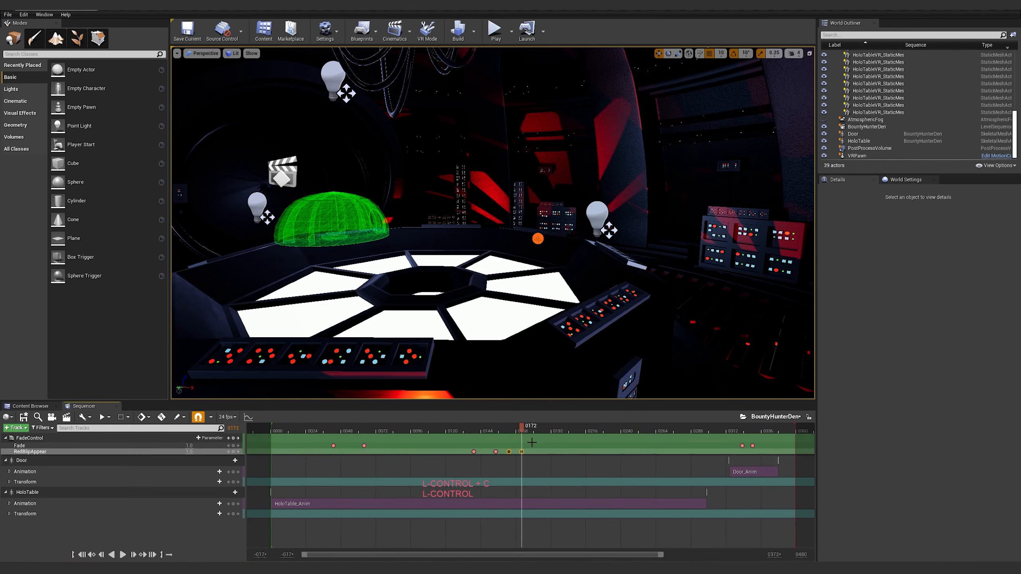
left_click(496, 451, "shift")
key("ctrl+c")
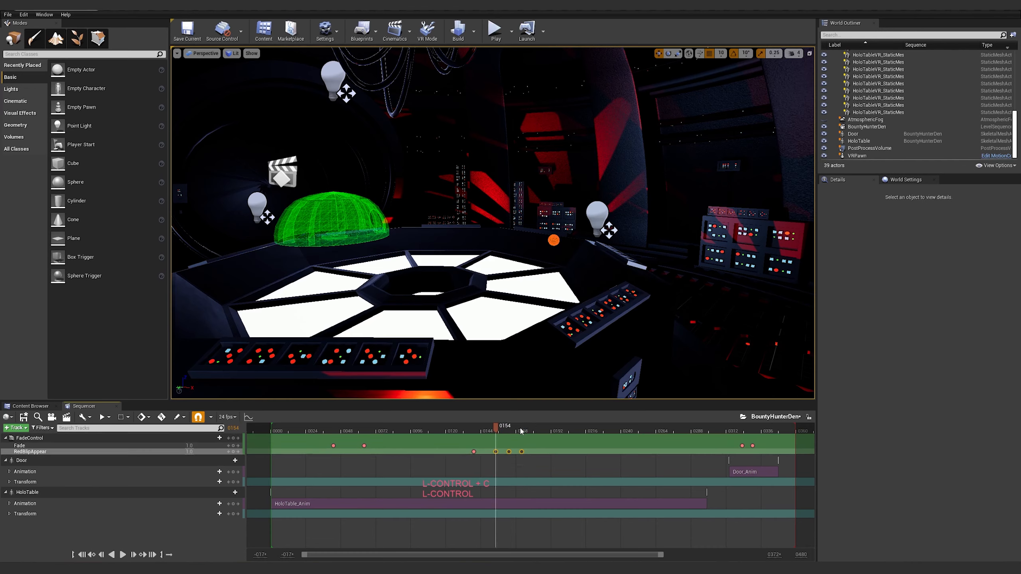
Step: Paste the copied blink keys at frame 171, at frame 189, and again at the end of that second pasted group
left_click(520, 426)
key("ctrl+v")
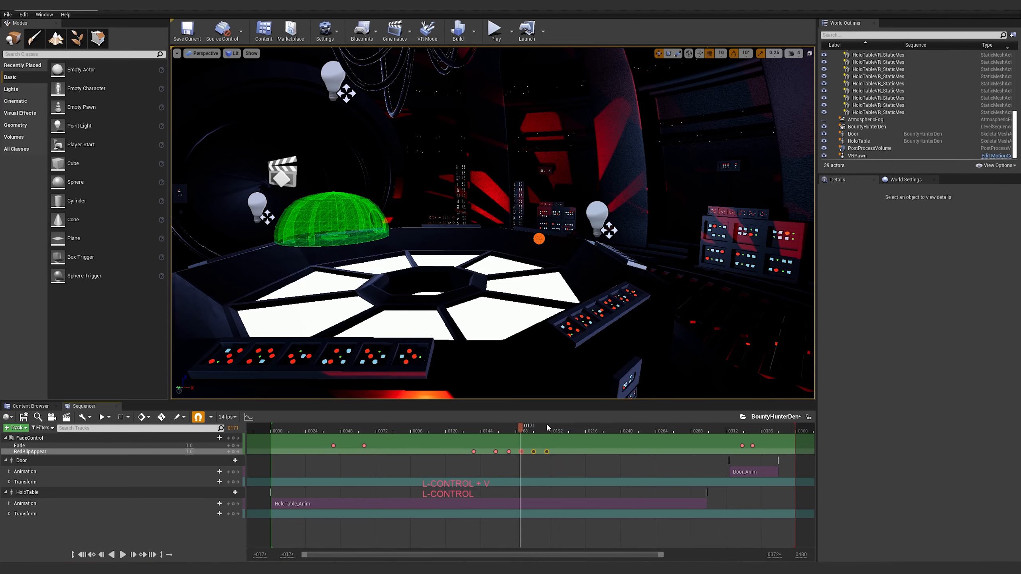
left_click(547, 427)
key("ctrl+v")
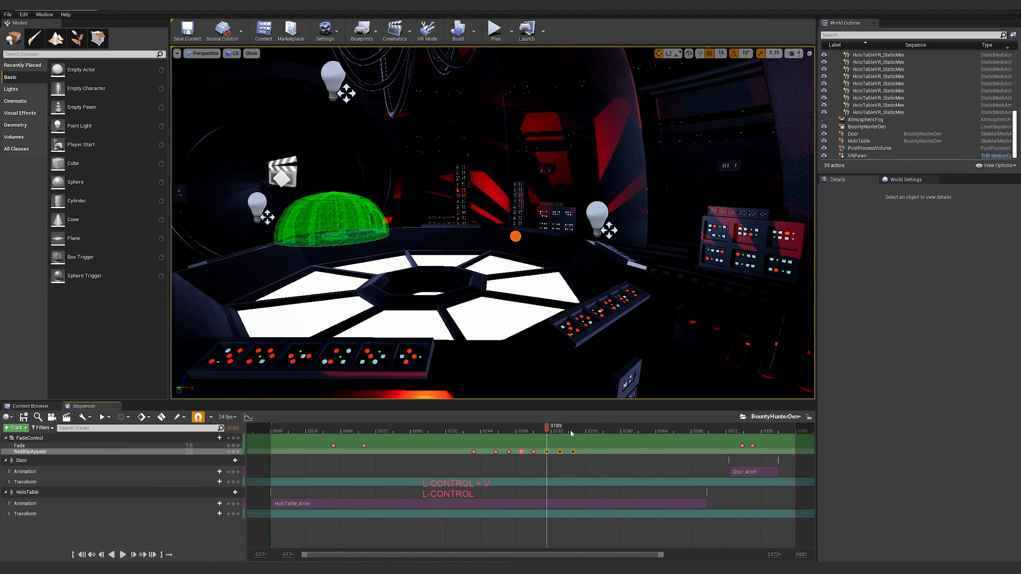
left_click(574, 430)
key("ctrl+v")
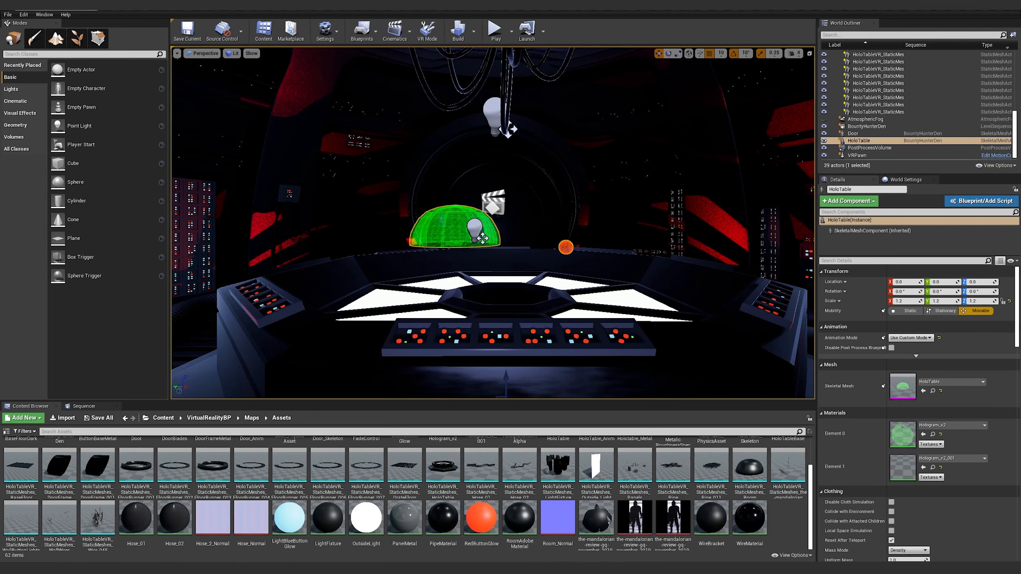
Step: Run the level in the viewport to check whether the hologram sequence plays, and stop it
left_click(495, 30)
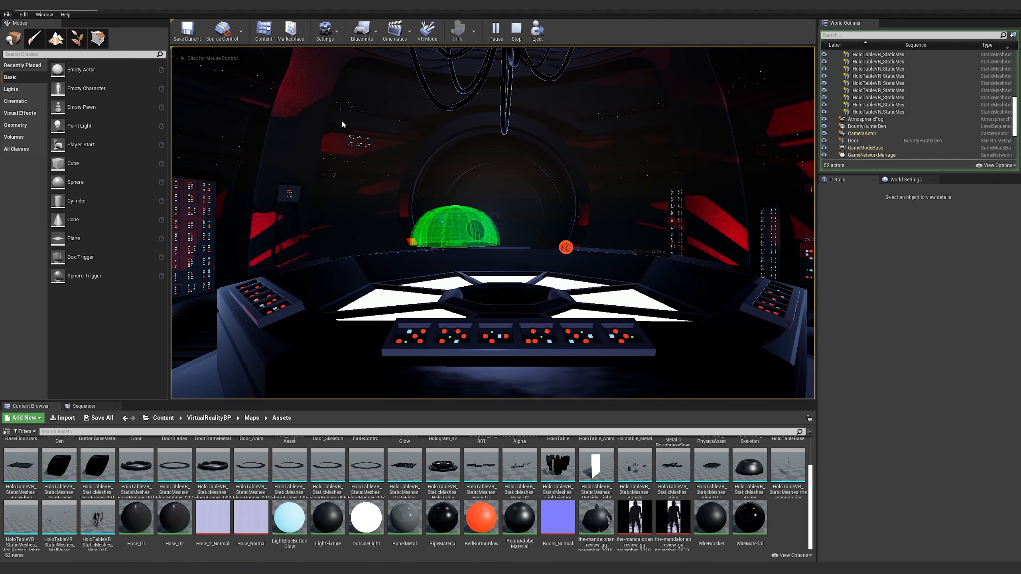
left_click(516, 32)
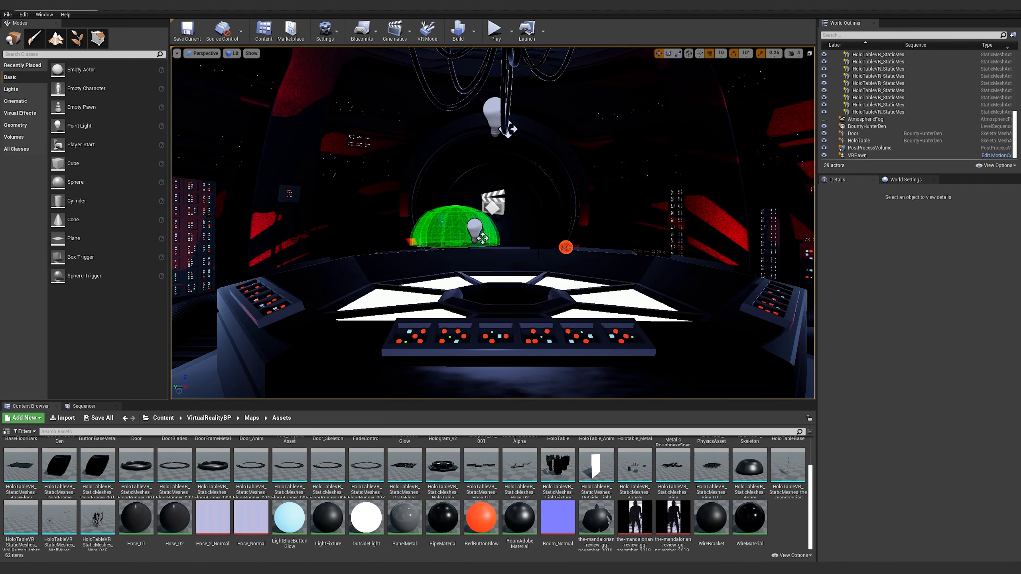
Step: Enable Auto Play and Pause at End on the BountyHunterDen level sequence actor, and play-test the level
left_click(493, 204)
left_click(891, 394)
left_click(891, 452)
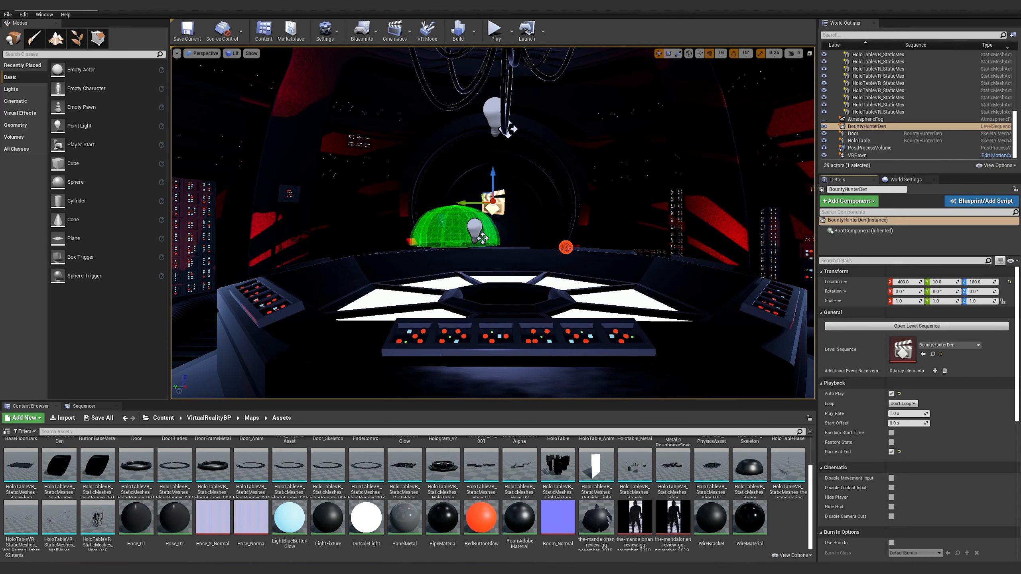
left_click(495, 31)
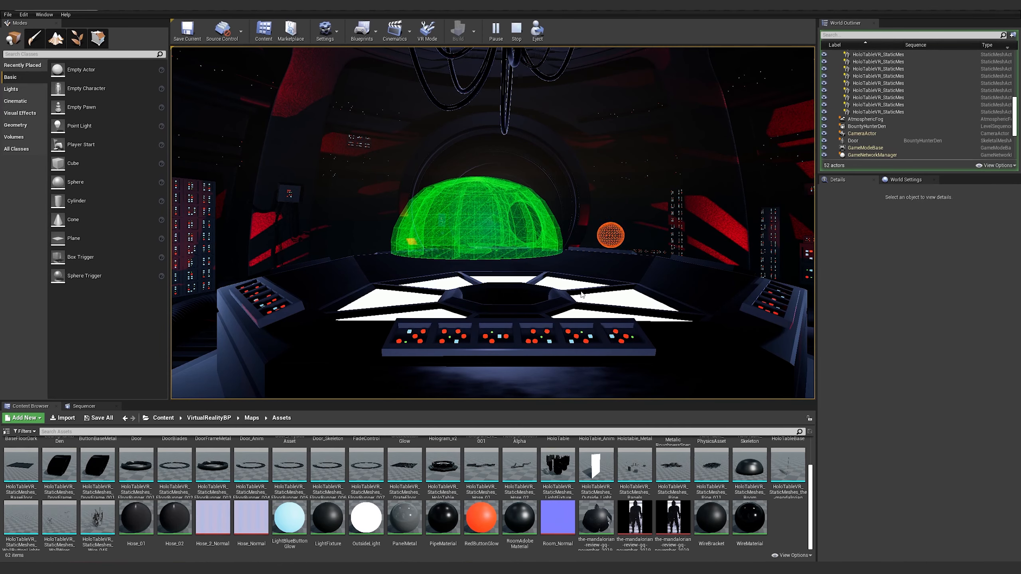
key("Escape")
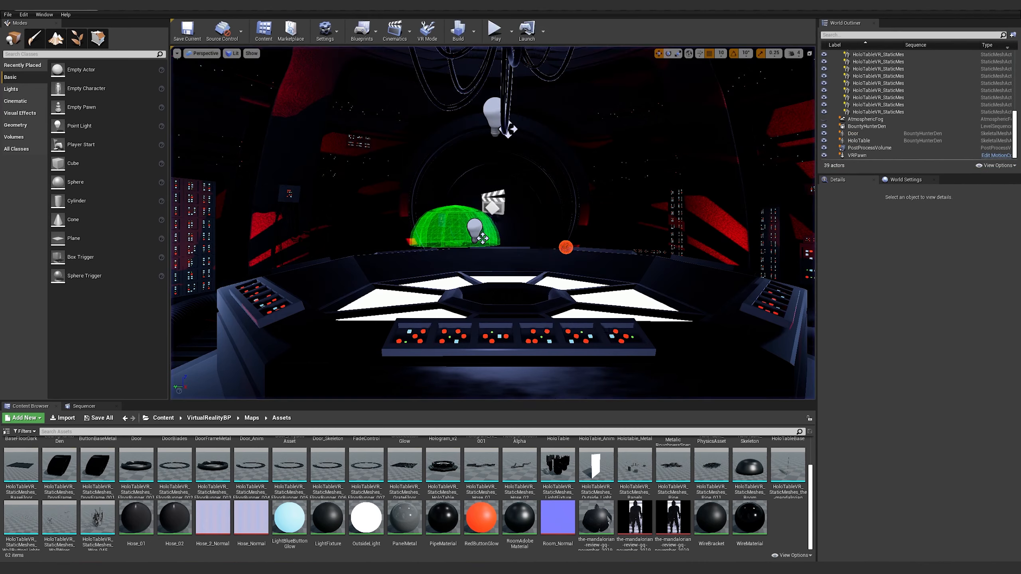
Step: Open the HoloTableBase material assigned to the hologram table's static mesh for editing
left_click(622, 298)
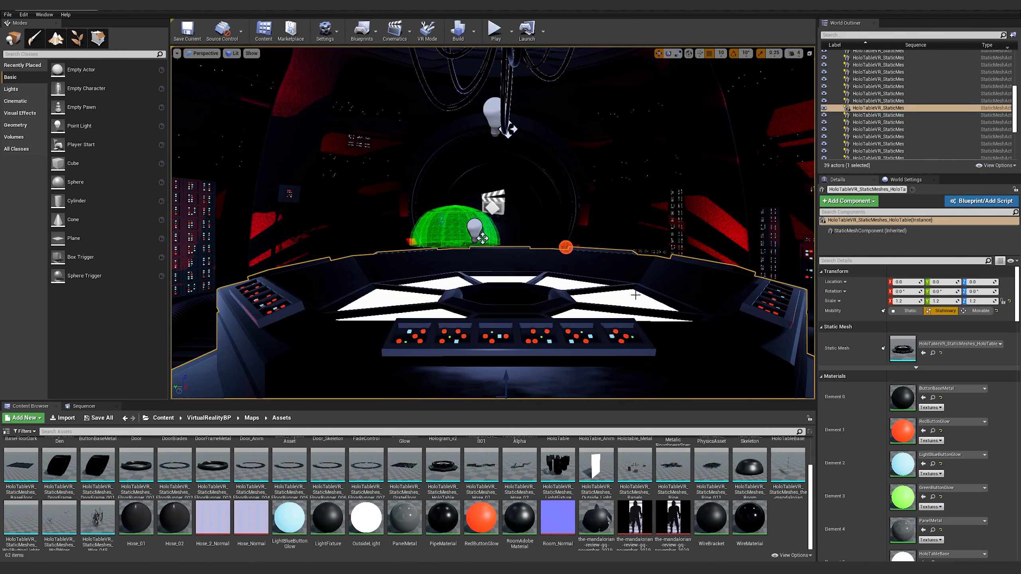
scroll(916, 536, "down", 2)
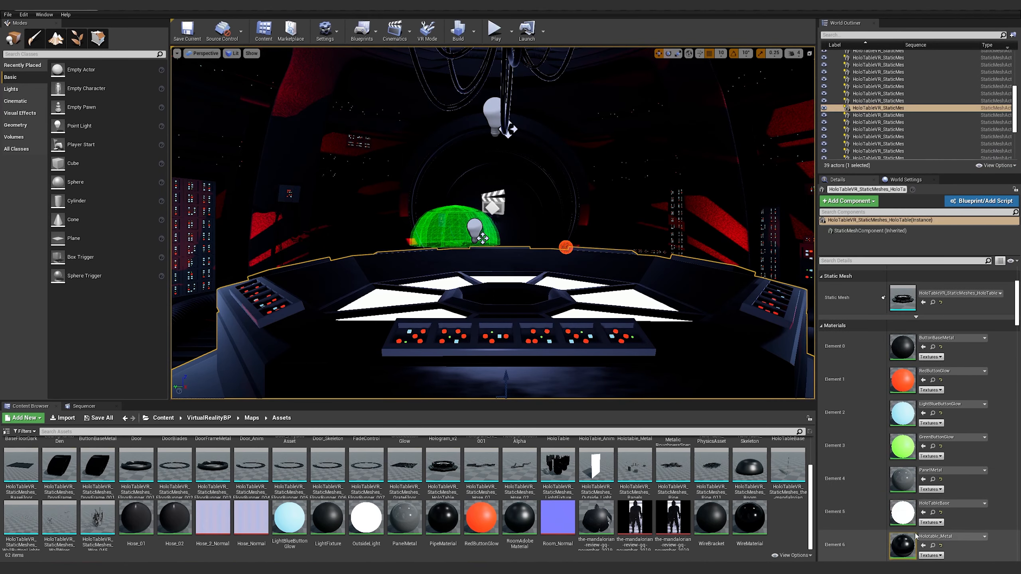
double_click(902, 512)
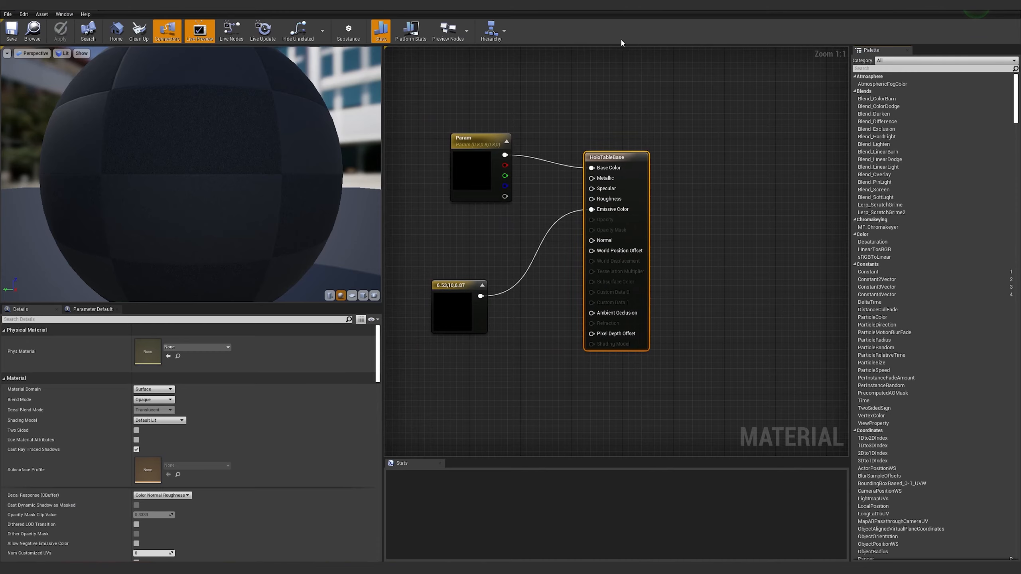
Step: Add the FadeControl parameter collection to the HoloTableBase graph beneath the emissive colour constant and set its parameter name to Fade
double_click(620, 15)
scroll(428, 497, "up", 2)
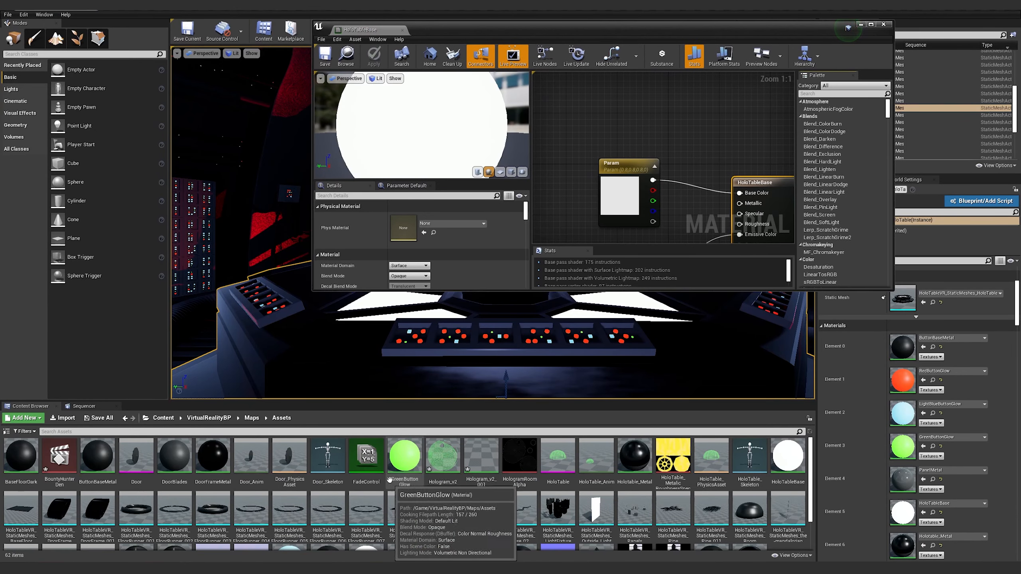
left_click_drag(366, 458, 557, 203)
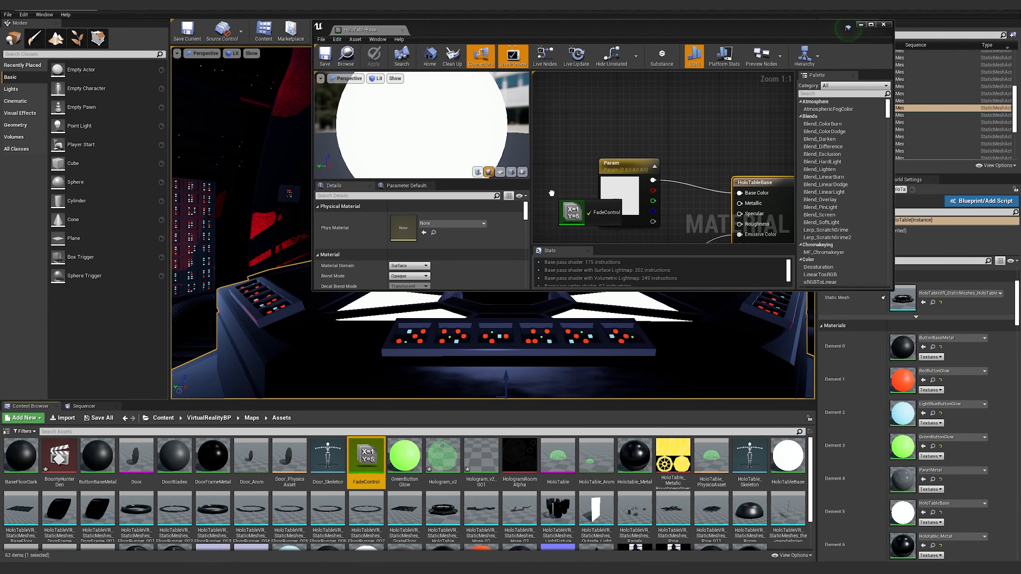
left_click(871, 25)
right_click_drag(523, 314, 597, 321)
left_click_drag(506, 189, 497, 352)
left_click(157, 372)
left_click(142, 380)
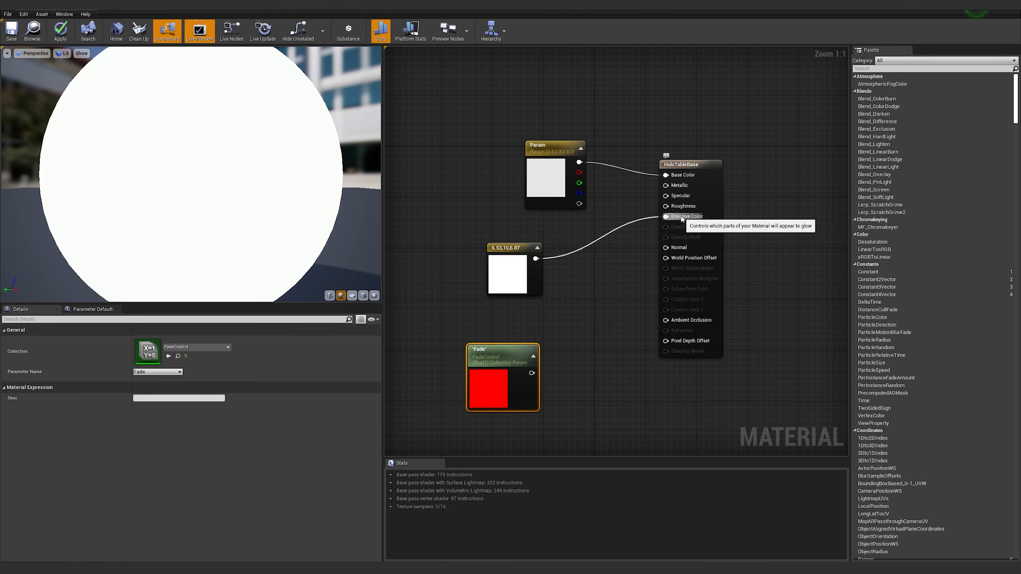
Step: Add a Multiply node with the 6.53,10,6.87 colour constant feeding A and the Fade parameter feeding B
right_click(575, 289)
key("Escape")
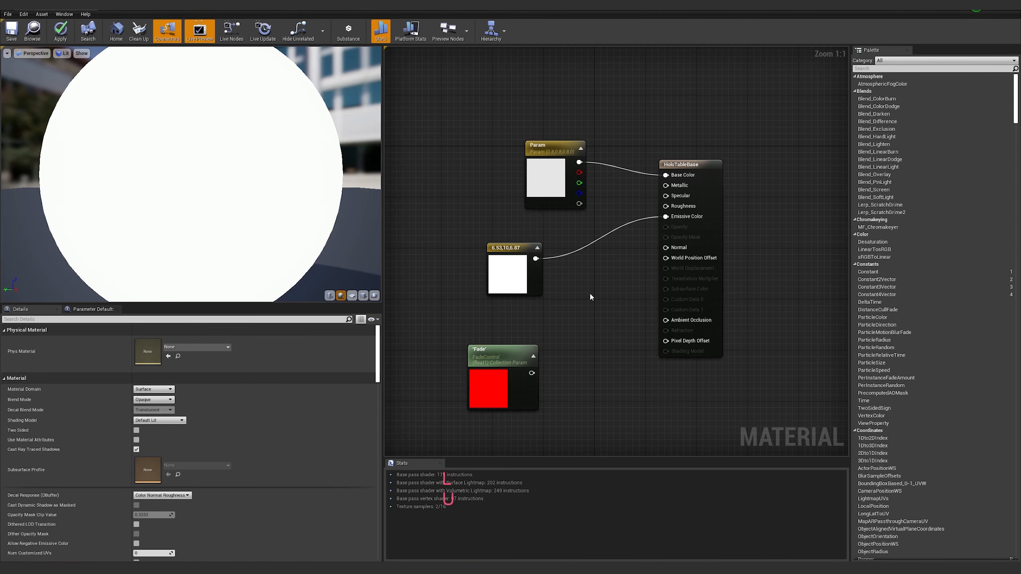
left_click(590, 296)
left_click_drag(581, 303, 536, 258)
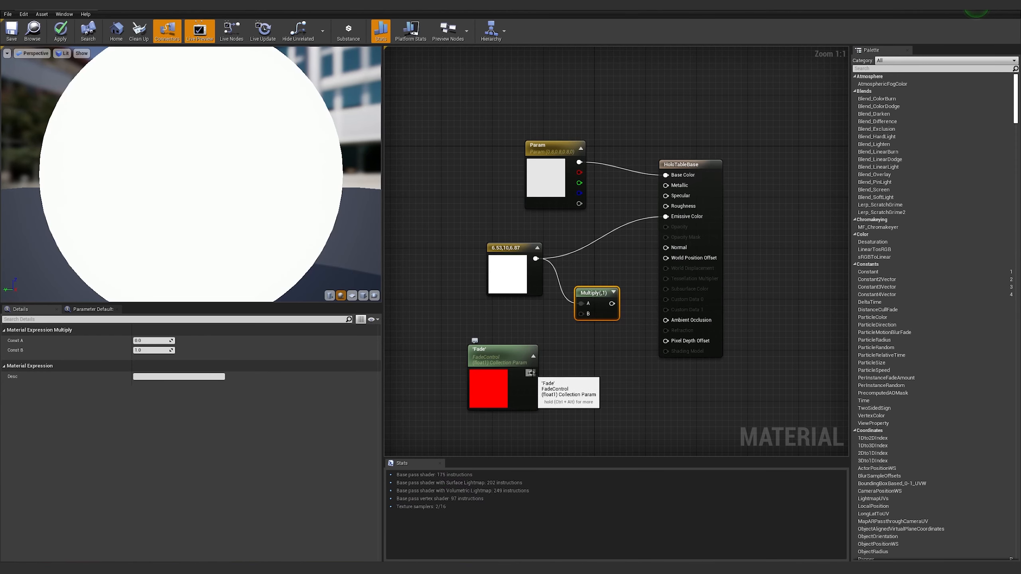
left_click_drag(531, 373, 581, 314)
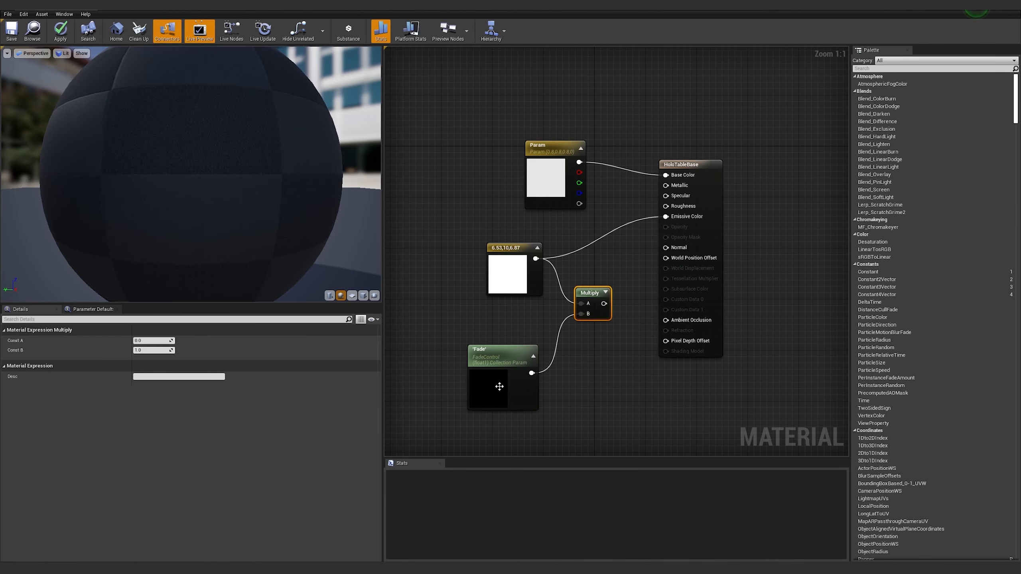